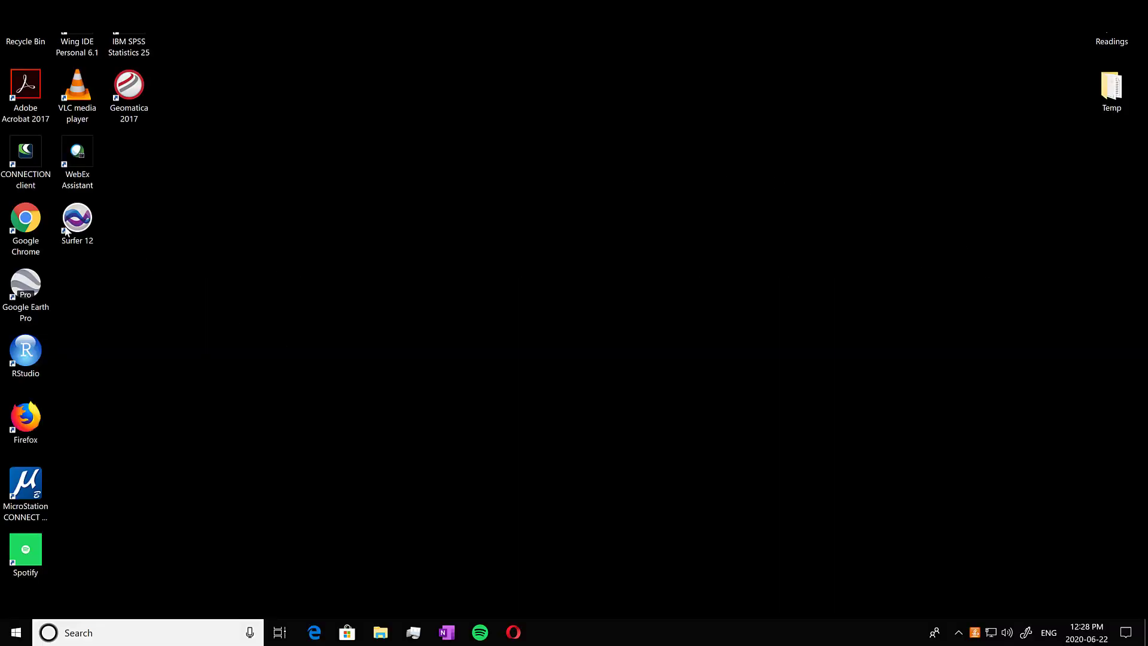
Step: Launch Surfer 12 from its desktop shortcut to get an empty Plot1 page
{"action": "left_click", "coordinate": [75, 221]}
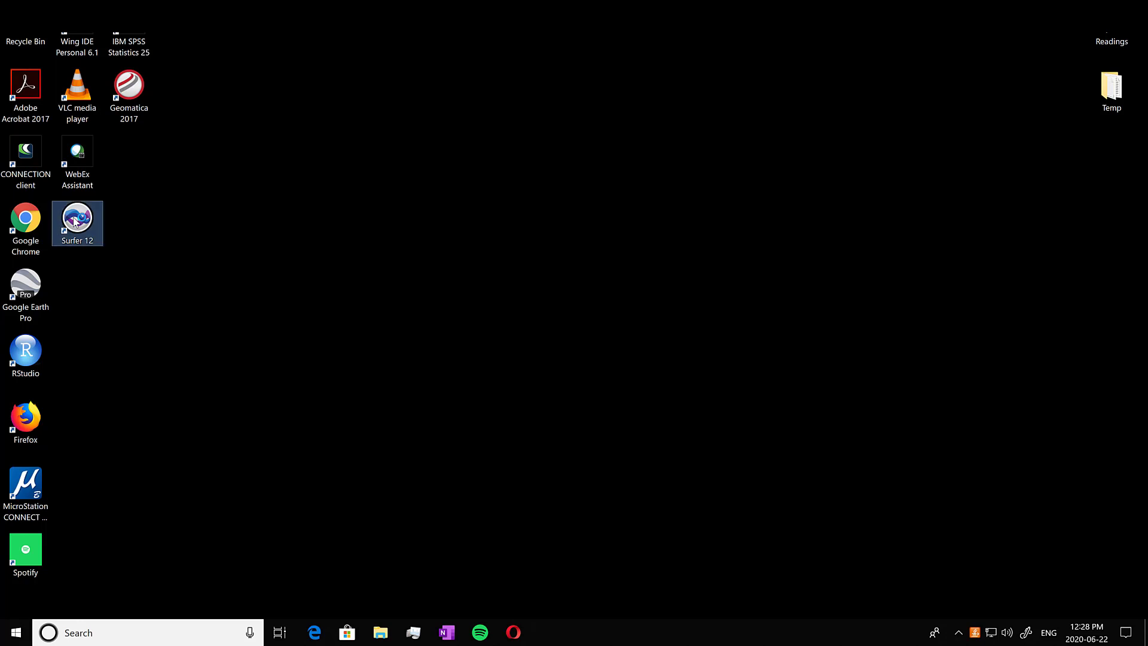
{"action": "double_click", "coordinate": [85, 244]}
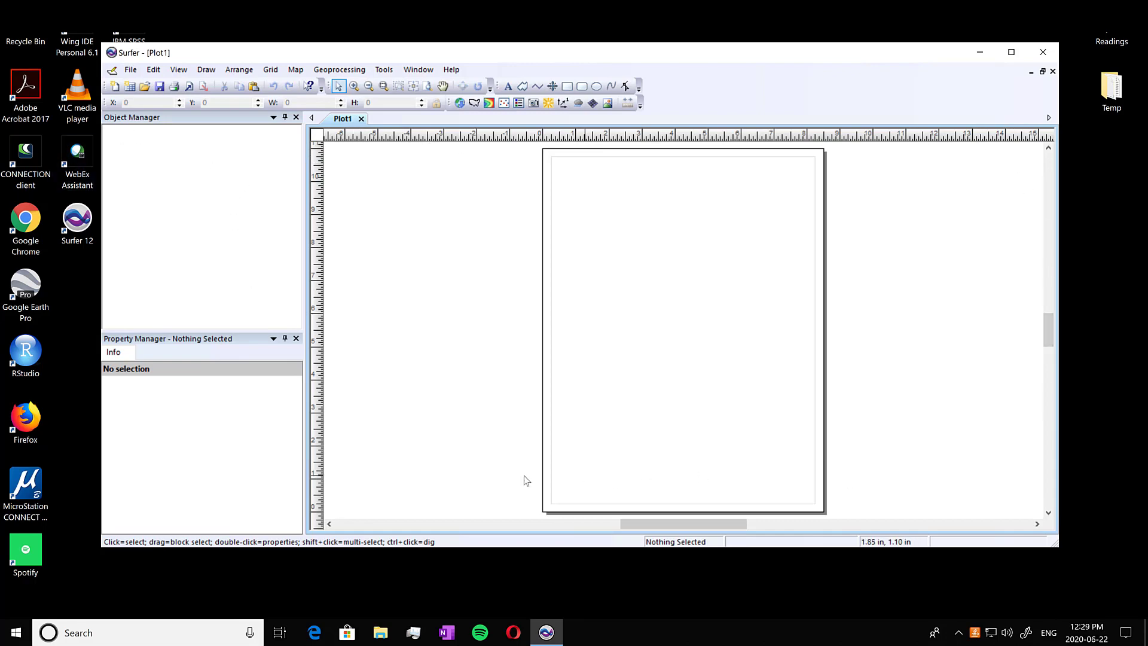
Step: Start Grid > Data and select Tutorial_gnd.las in H:\015_LidarTutorial_CourseData\007_TilesforSurfer_las1.0
{"action": "left_click", "coordinate": [272, 72]}
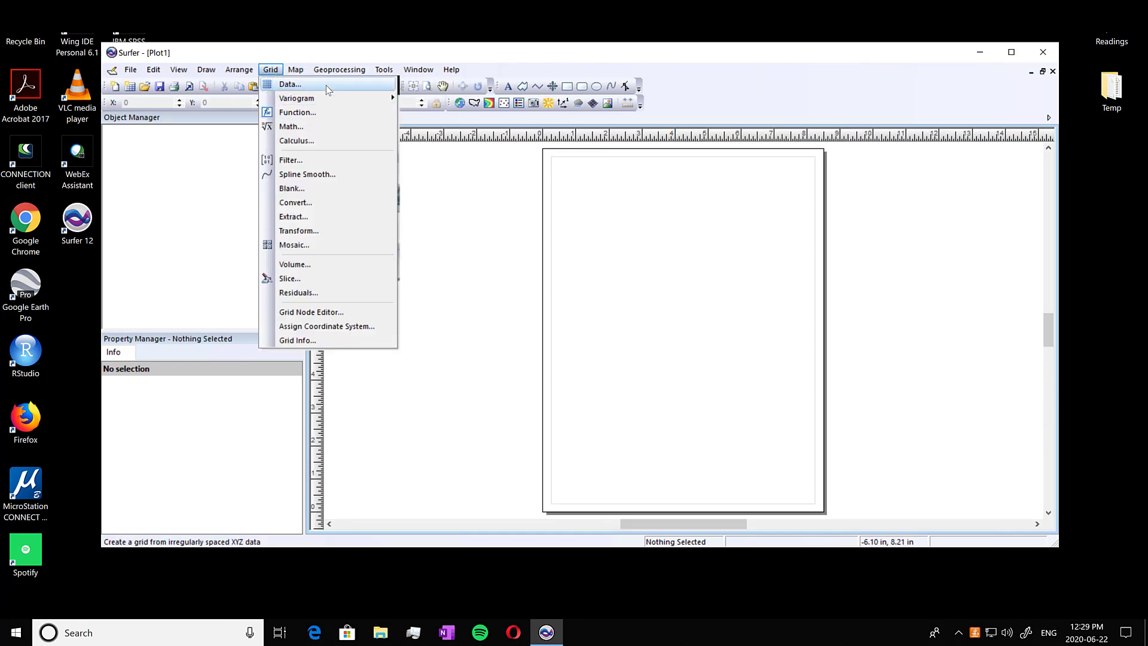
{"action": "left_click", "coordinate": [372, 84]}
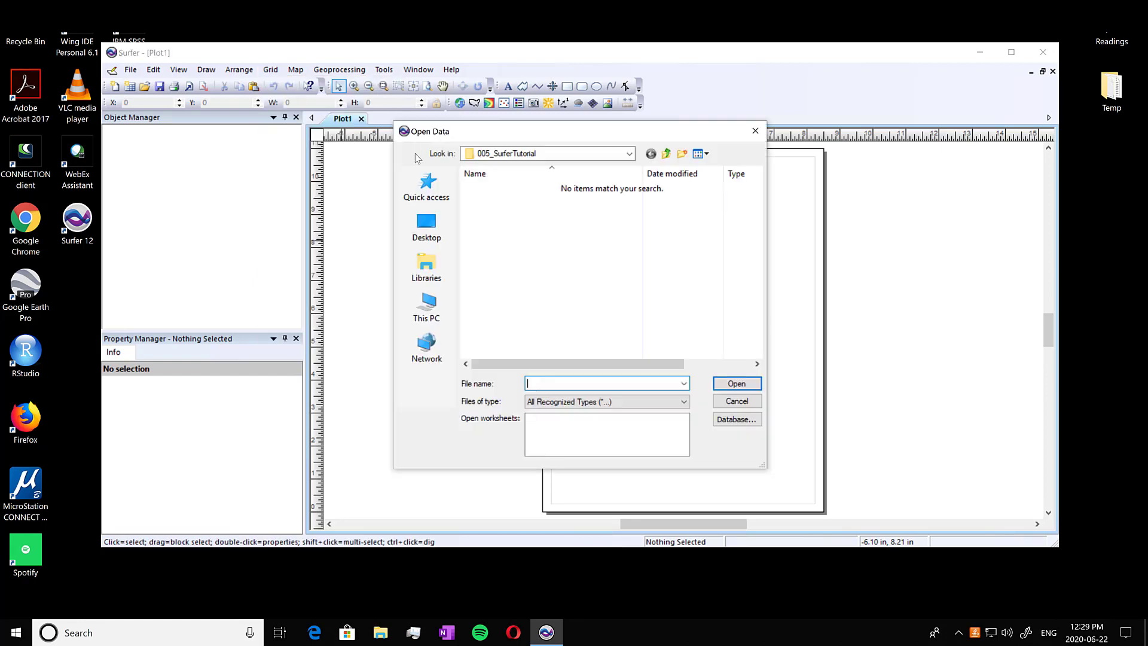
{"action": "left_click", "coordinate": [684, 401]}
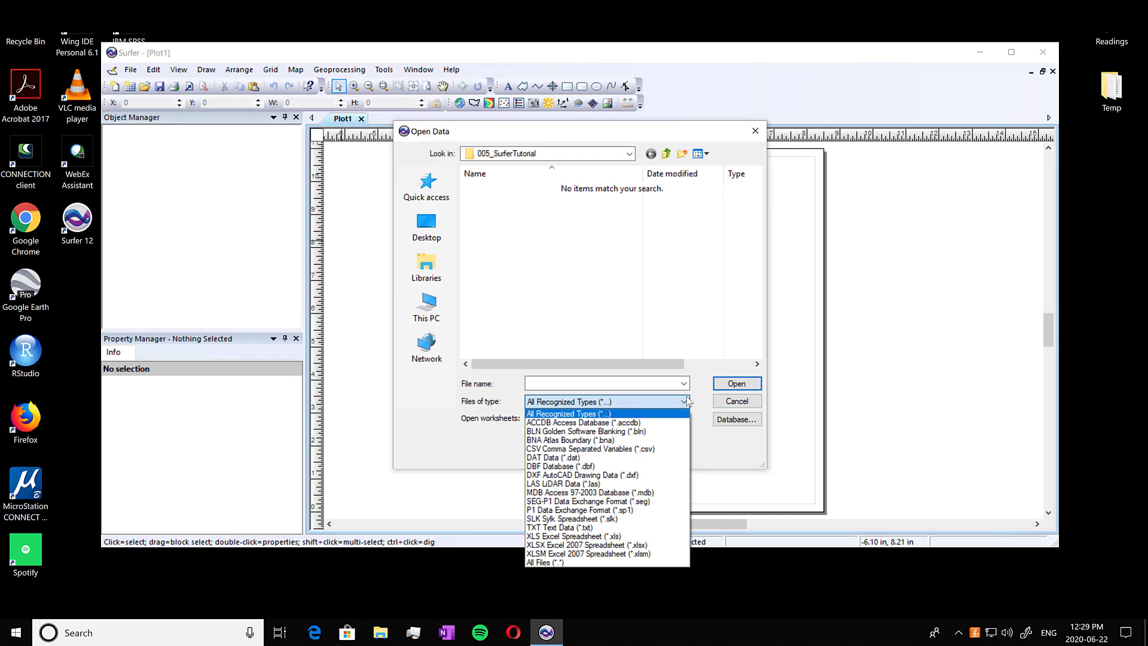
{"action": "left_click", "coordinate": [568, 414]}
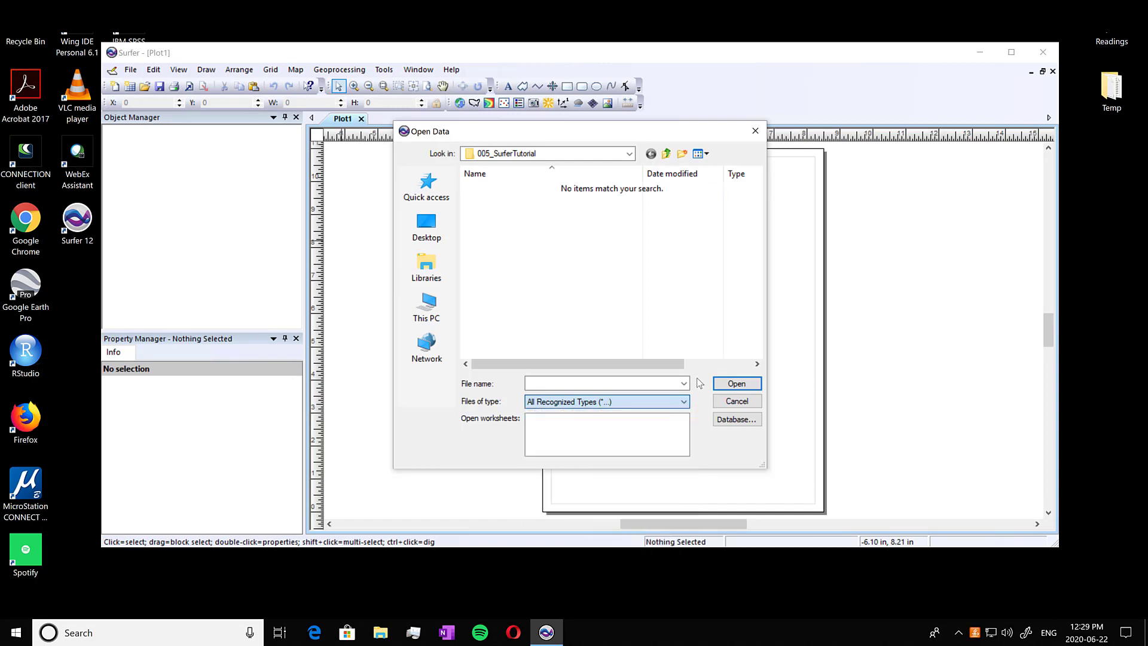
{"action": "left_click", "coordinate": [427, 305]}
{"action": "double_click", "coordinate": [579, 296]}
{"action": "scroll", "coordinate": [546, 318], "scroll_direction": "down", "scroll_amount": 2}
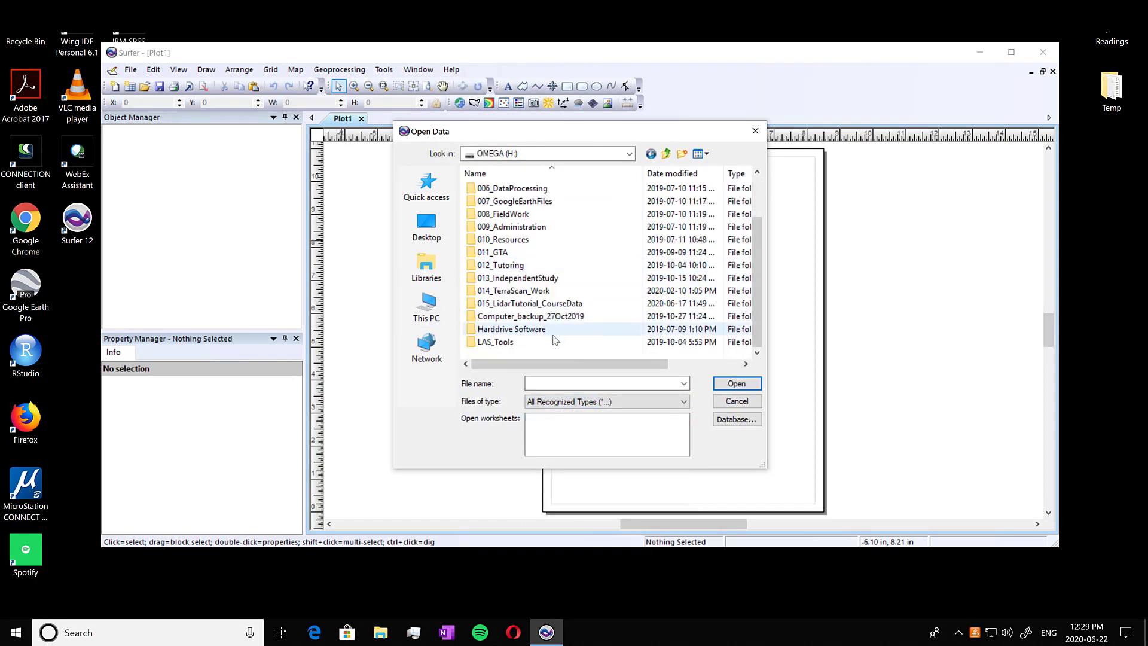
{"action": "double_click", "coordinate": [567, 306]}
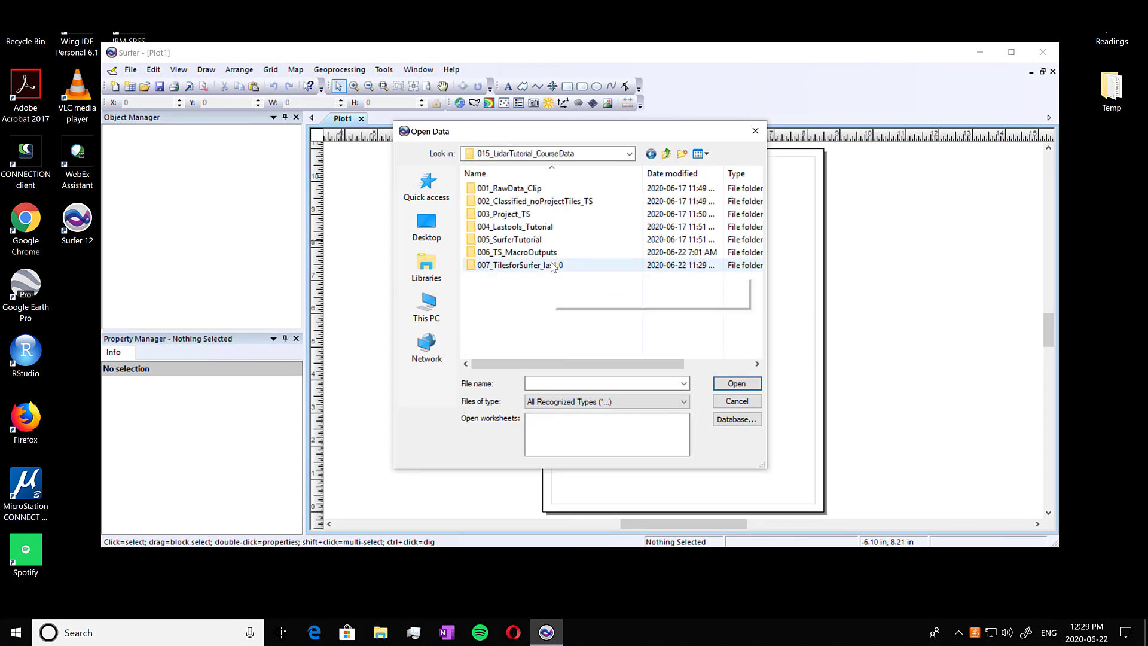
{"action": "double_click", "coordinate": [552, 267]}
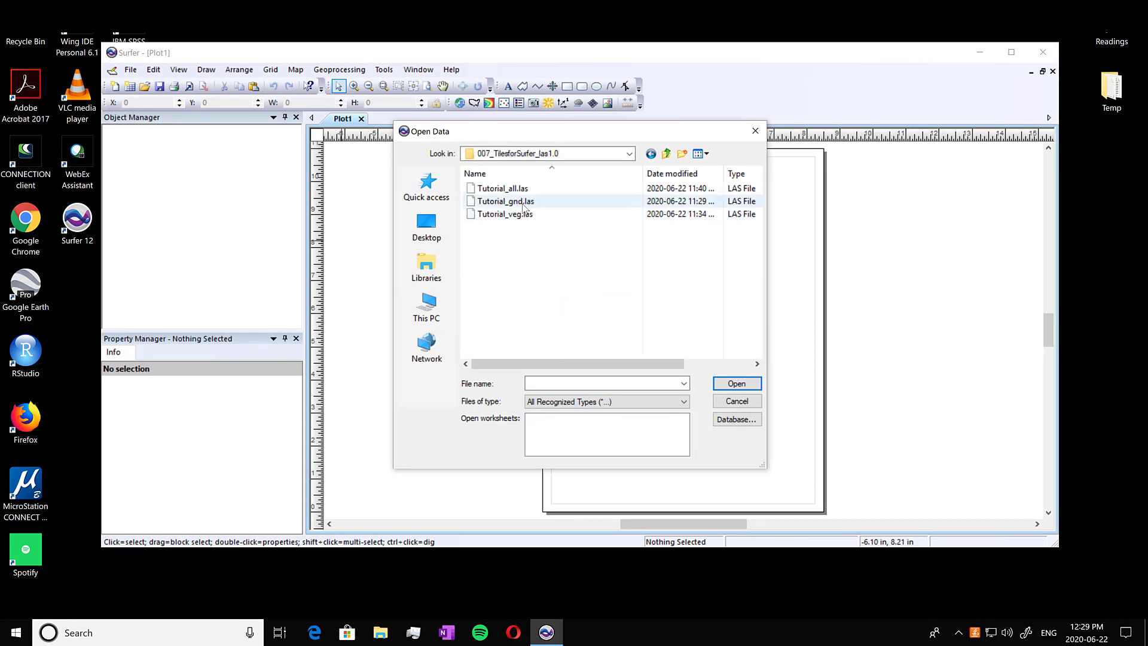
{"action": "left_click", "coordinate": [575, 205]}
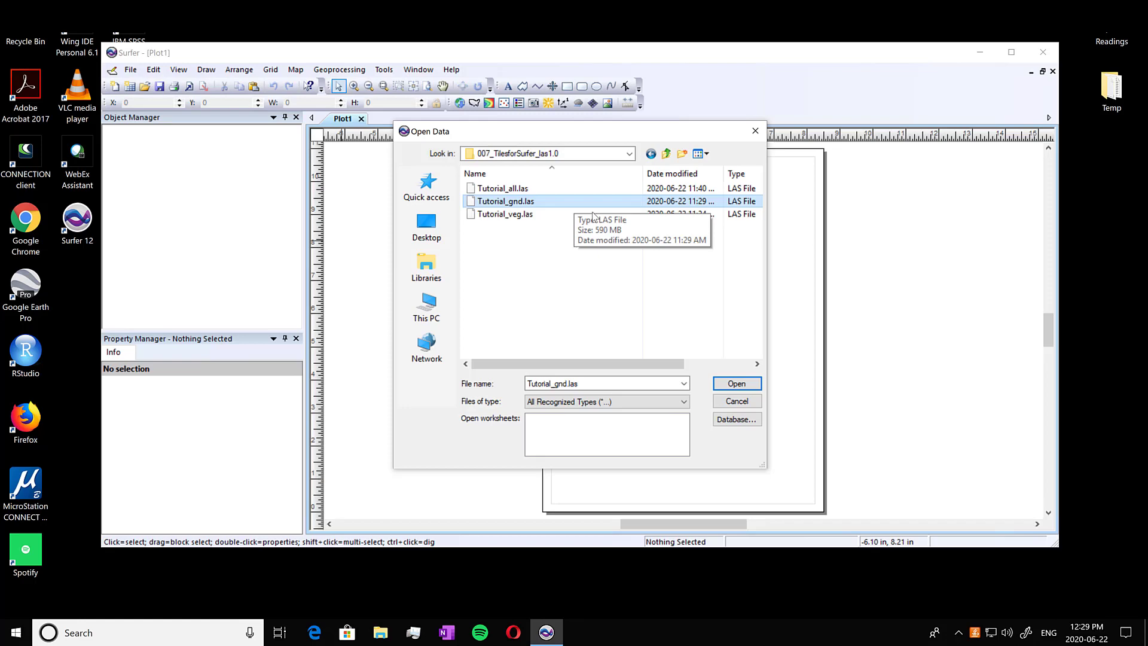
Step: Import Tutorial_gnd.las with X, Y and Z spatial filtering enabled, loading 22103586 points
{"action": "left_click", "coordinate": [749, 387]}
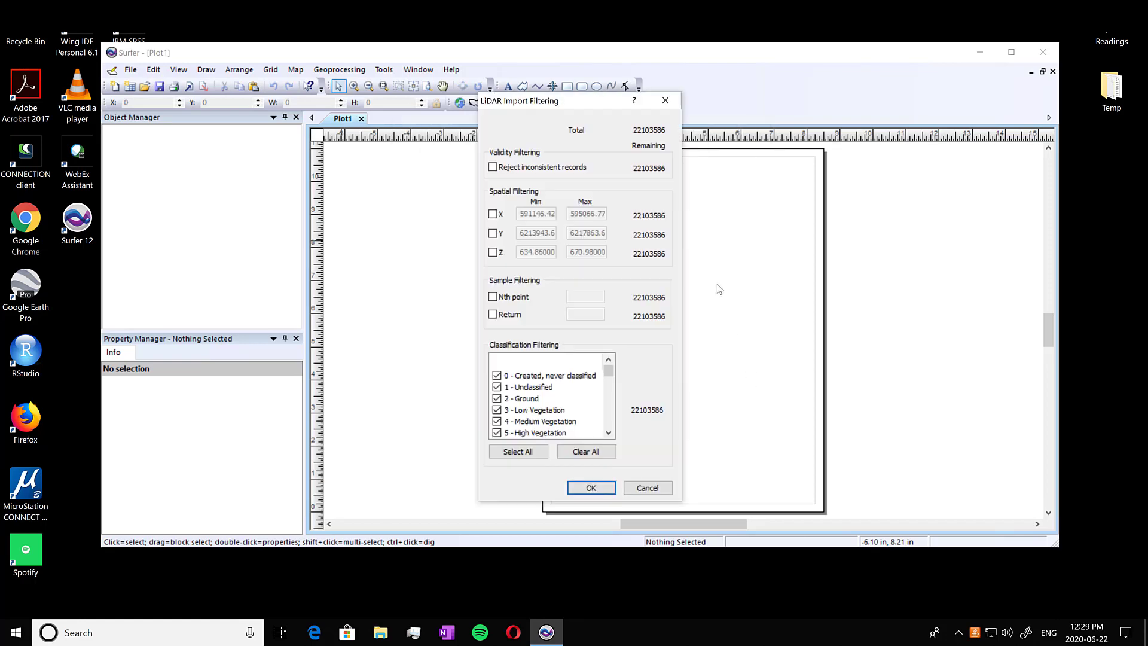
{"action": "left_click", "coordinate": [492, 215]}
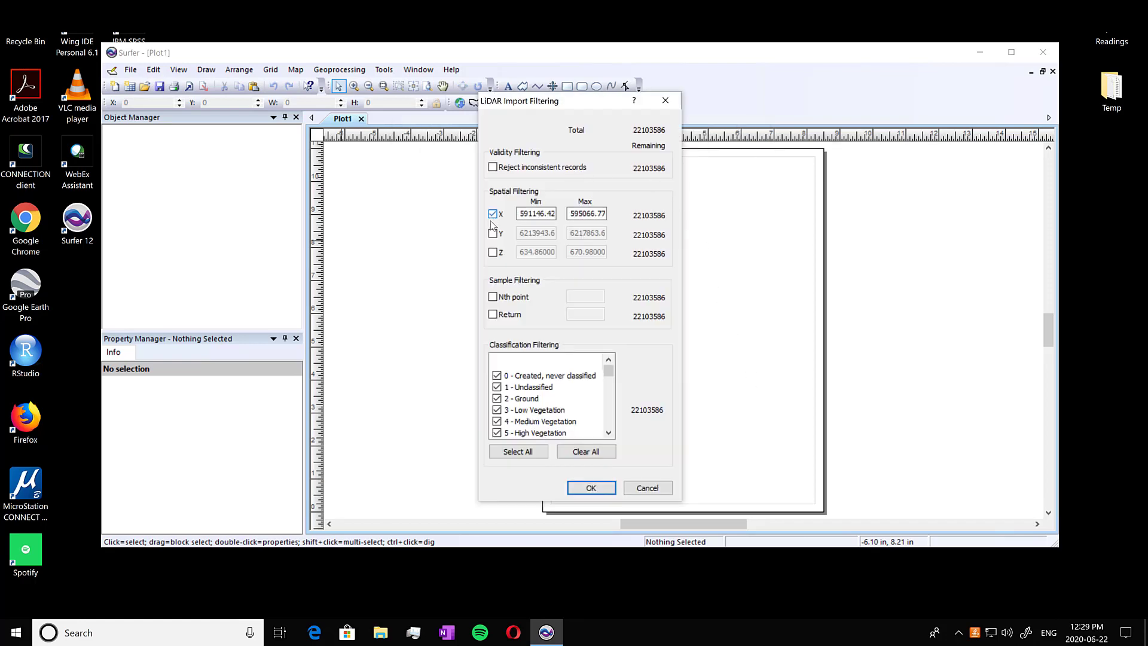
{"action": "left_click", "coordinate": [493, 234]}
{"action": "left_click", "coordinate": [494, 253]}
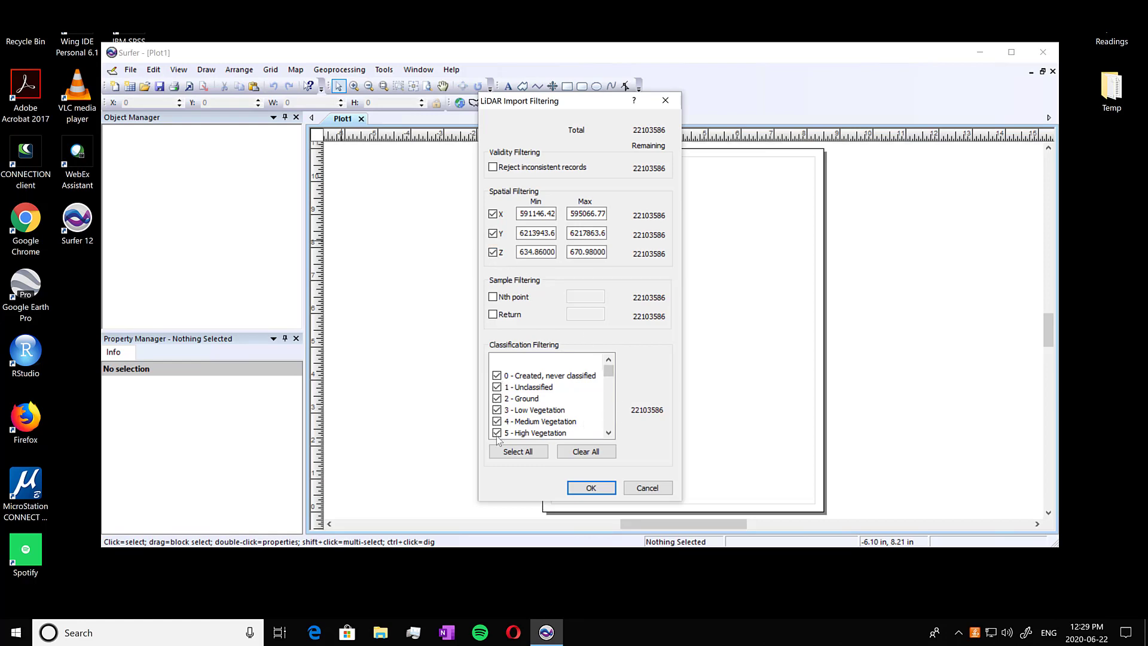
{"action": "left_click", "coordinate": [606, 493]}
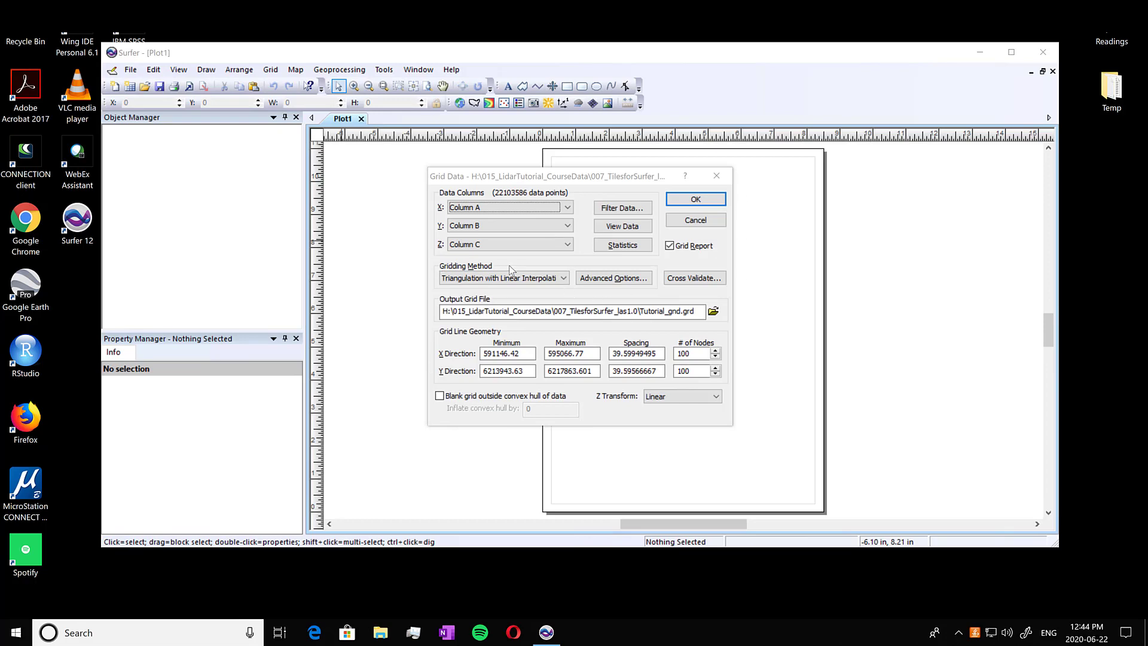
Step: Keep Triangulation with Linear Interpolation as the gridding method and select the output grid path
{"action": "left_click", "coordinate": [559, 278]}
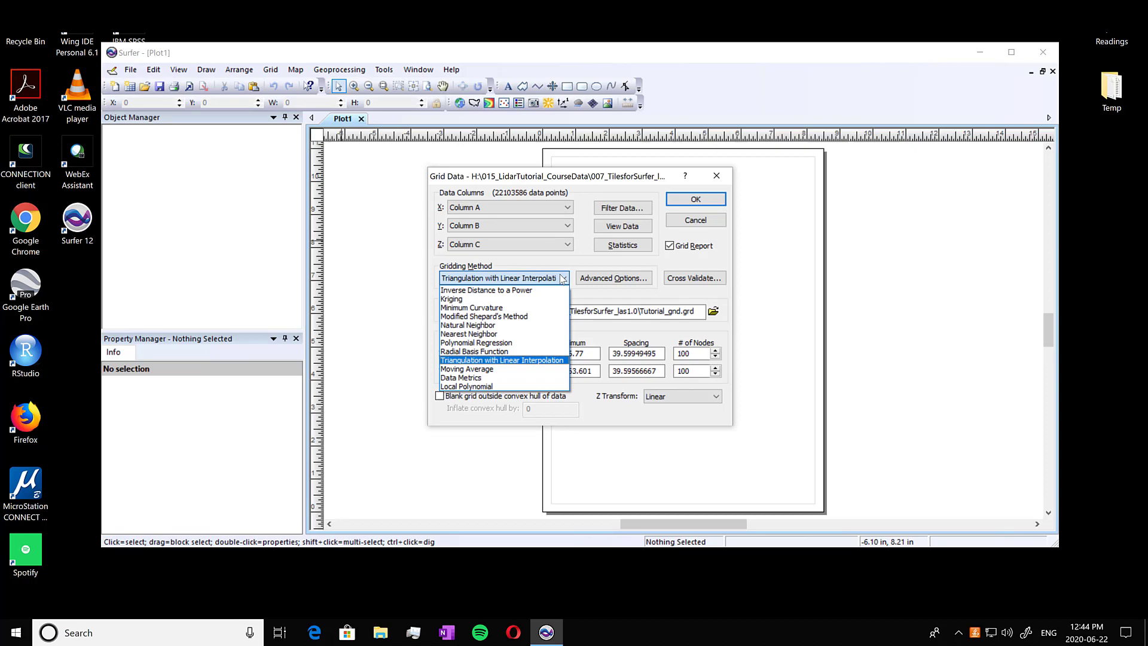
{"action": "left_click", "coordinate": [514, 291]}
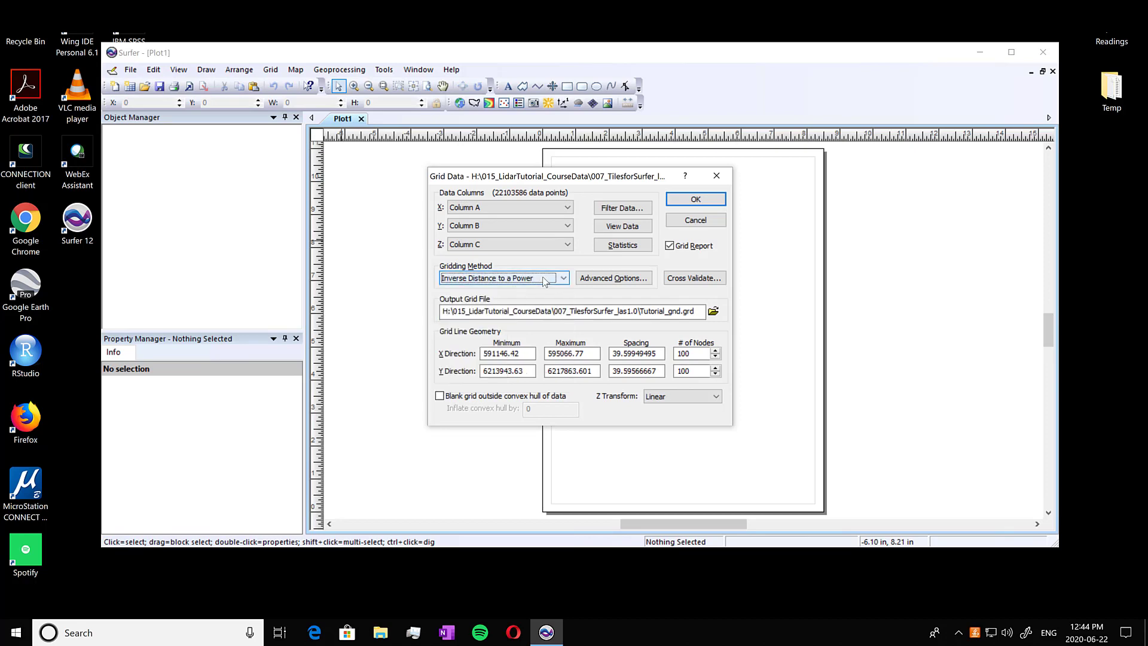
{"action": "left_click", "coordinate": [543, 279]}
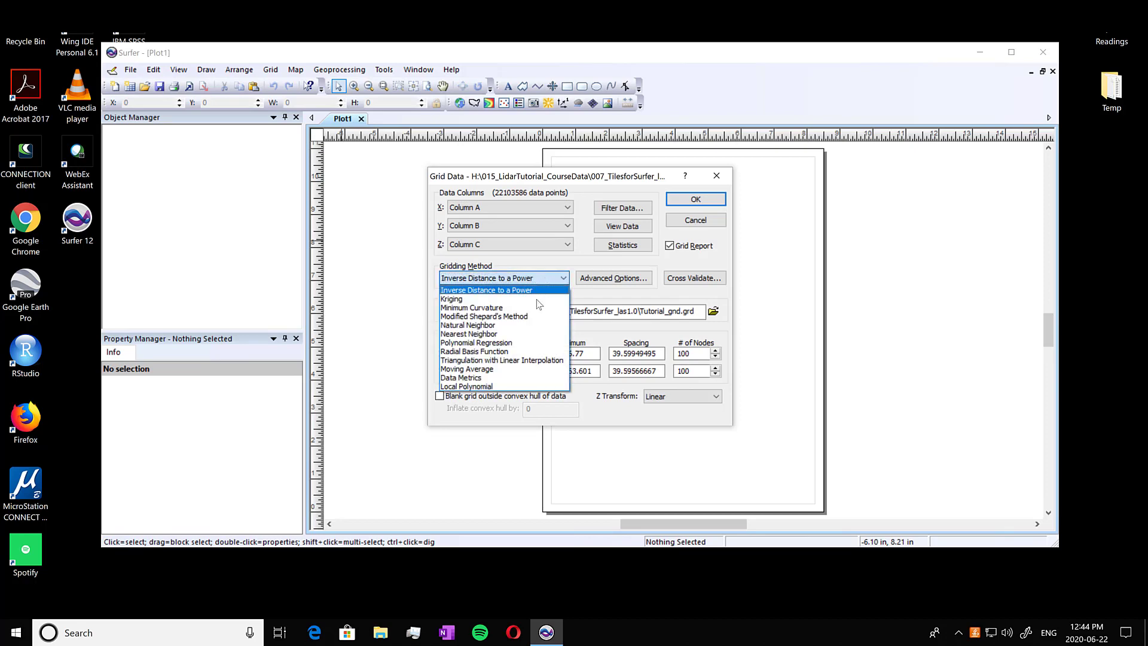
{"action": "left_click", "coordinate": [548, 360]}
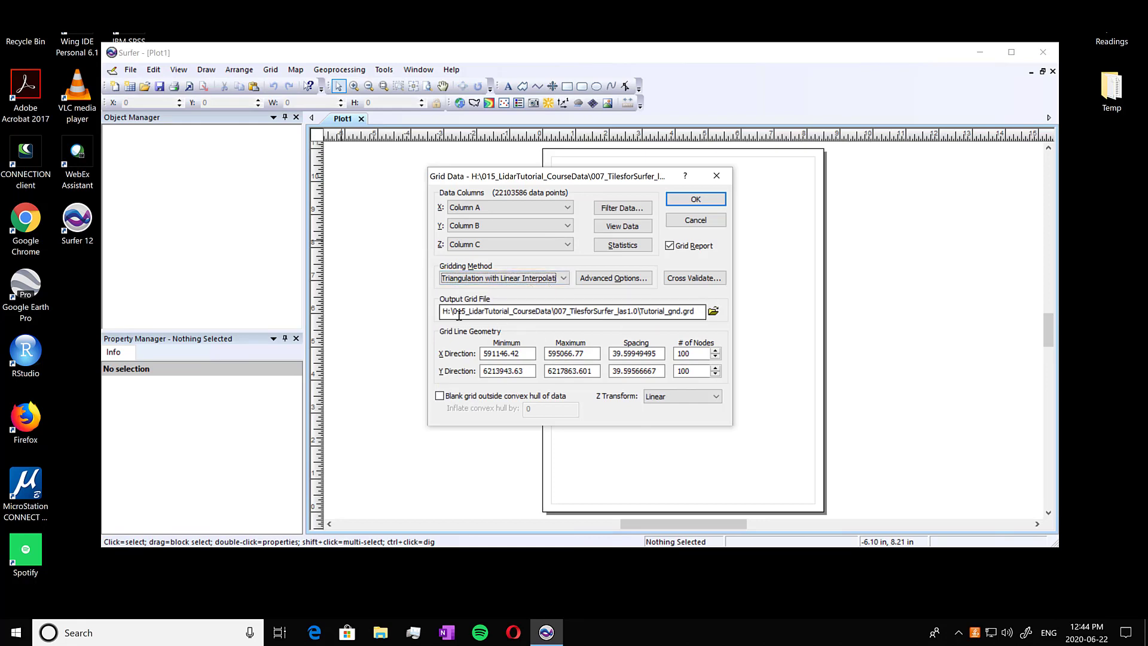
{"action": "left_click_drag", "start_coordinate": [443, 312], "coordinate": [696, 316]}
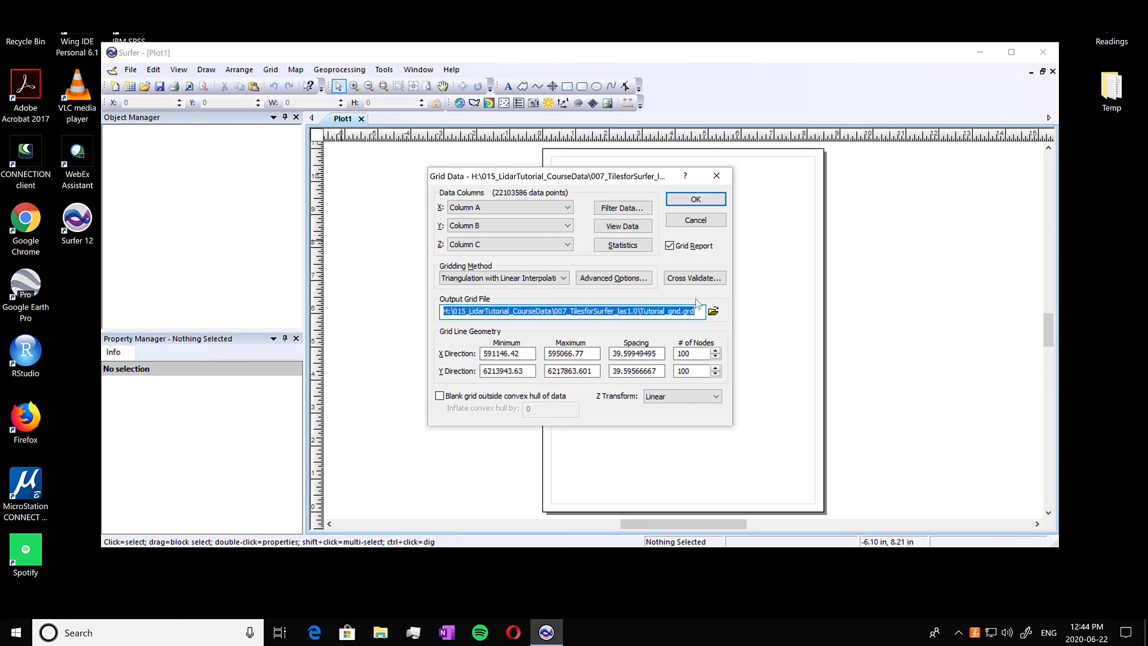
Step: Set the output grid to ESRI Float Grid format named Tutorial_gnd_dem.flt
{"action": "left_click", "coordinate": [714, 311]}
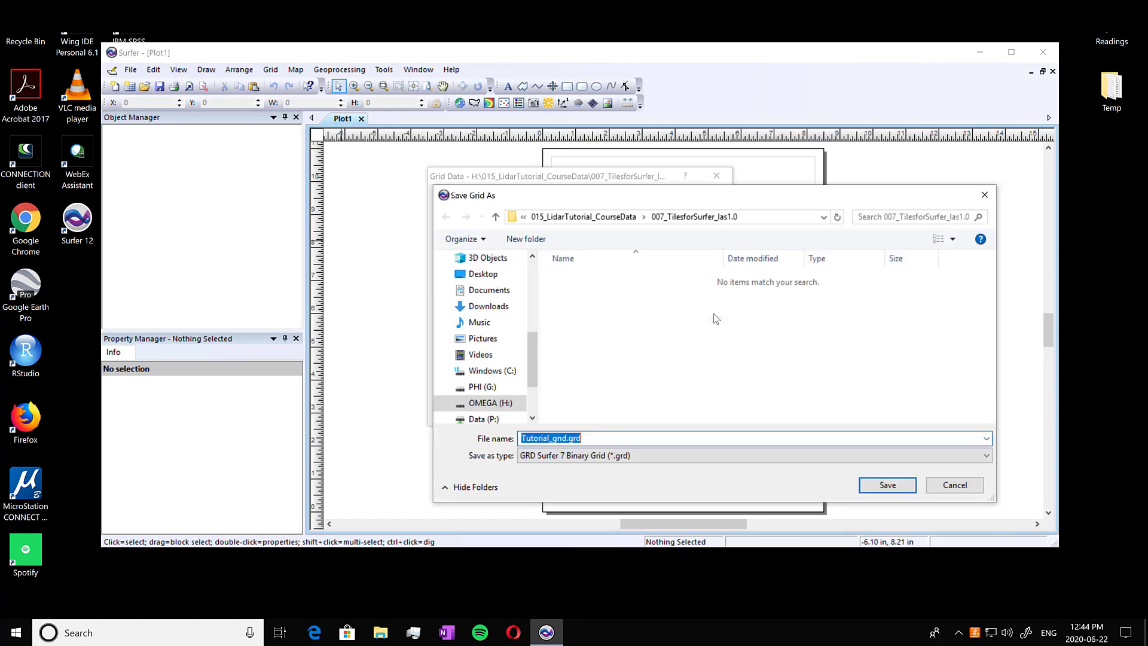
{"action": "left_click", "coordinate": [663, 456]}
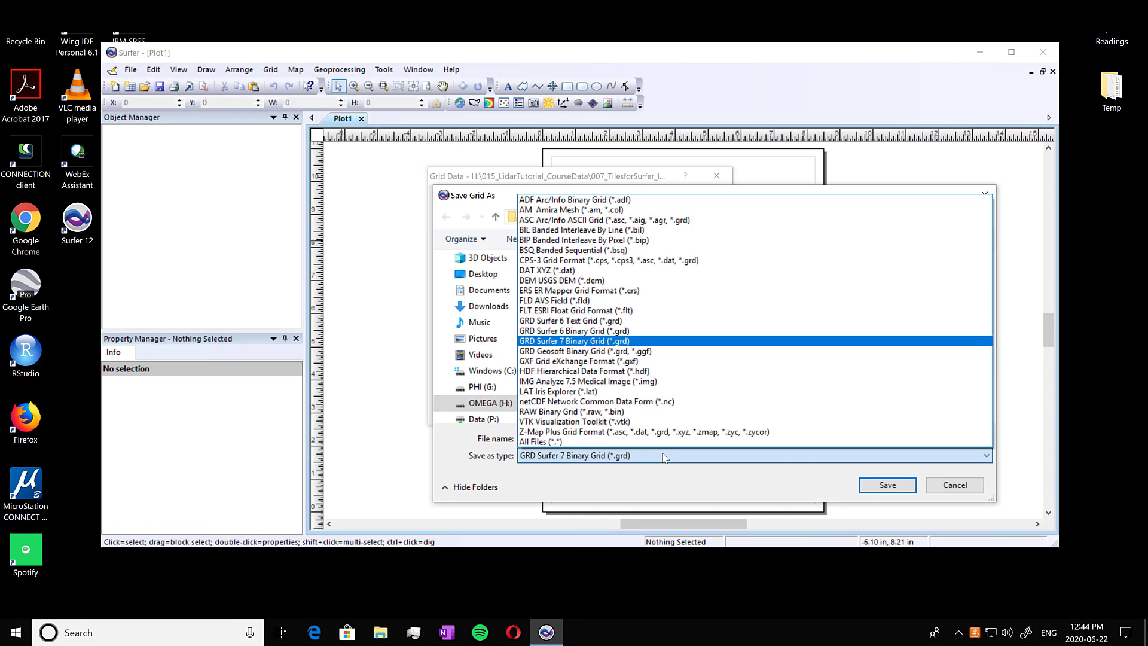
{"action": "left_click", "coordinate": [693, 312]}
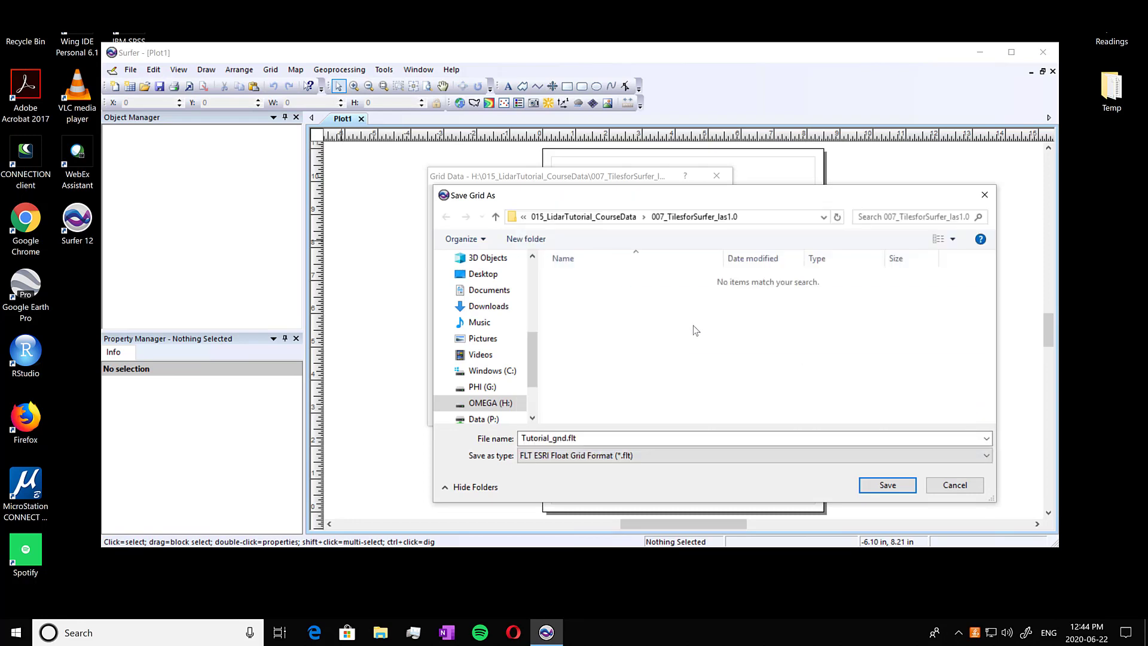
{"action": "double_click", "coordinate": [630, 438]}
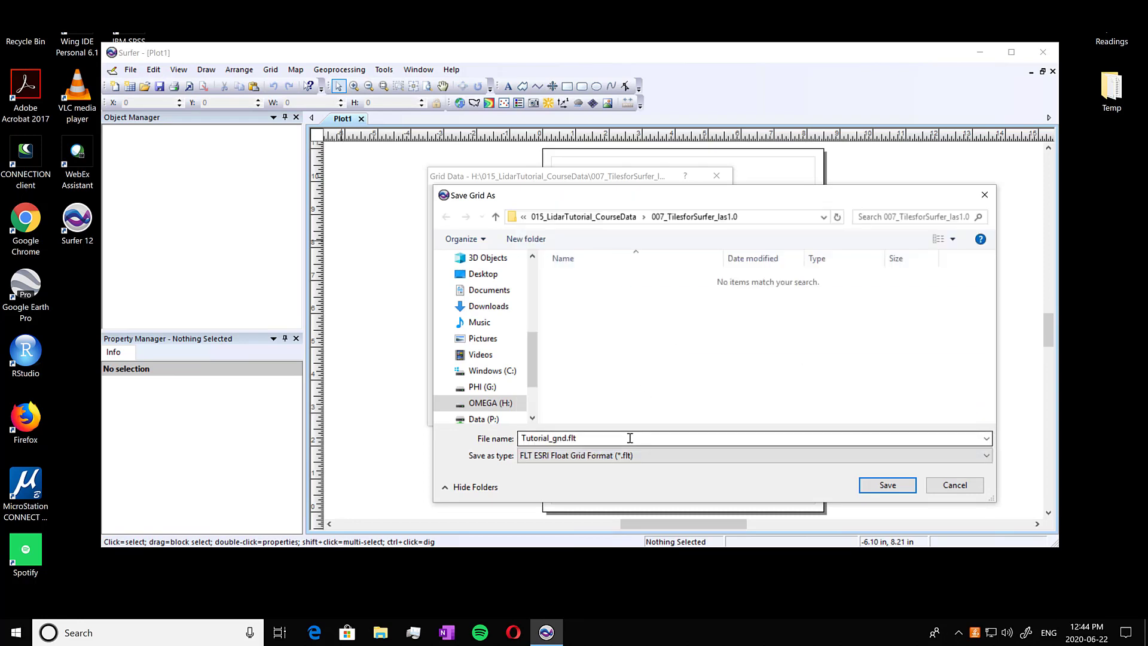
{"action": "left_click", "coordinate": [664, 442]}
{"action": "key", "text": "BackSpace"}
{"action": "key", "text": "BackSpace"}
{"action": "key", "text": "BackSpace"}
{"action": "key", "text": "BackSpace"}
{"action": "key", "text": "BackSpace"}
{"action": "key", "text": "BackSpace"}
{"action": "key", "text": "BackSpace"}
{"action": "key", "text": "BackSpace"}
{"action": "key", "text": "BackSpace"}
{"action": "key", "text": "BackSpace"}
{"action": "key", "text": "BackSpace"}
{"action": "key", "text": "BackSpace"}
{"action": "key", "text": "BackSpace"}
{"action": "key", "text": "BackSpace"}
{"action": "key", "text": "BackSpace"}
{"action": "key", "text": "BackSpace"}
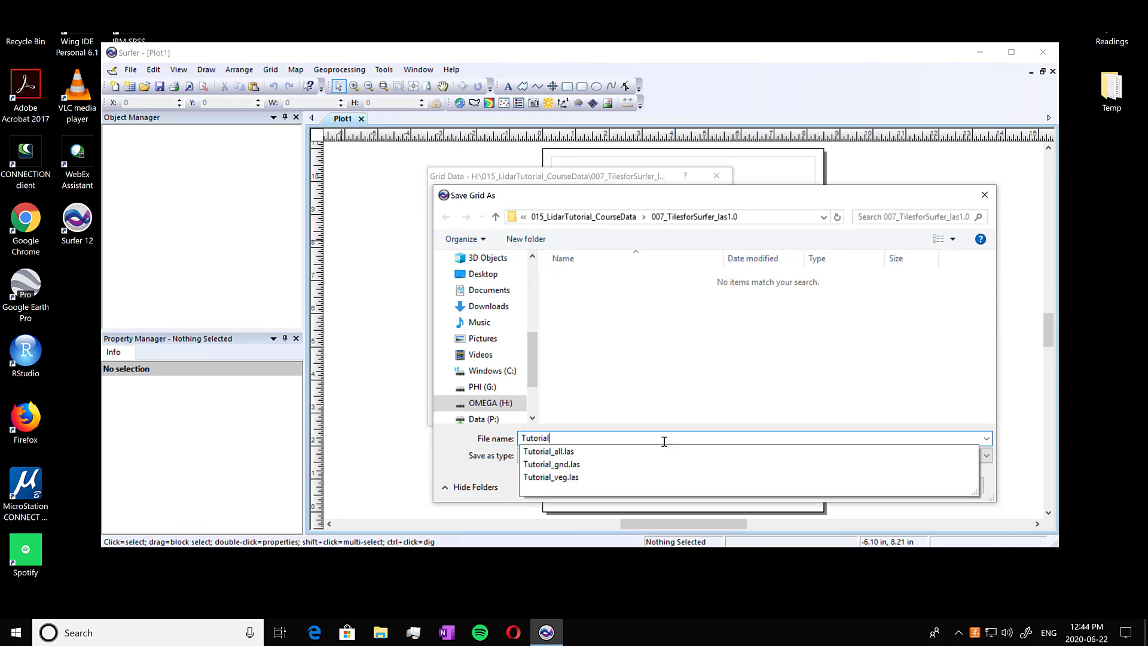
{"action": "type", "text": "Tutorial_gnd_"}
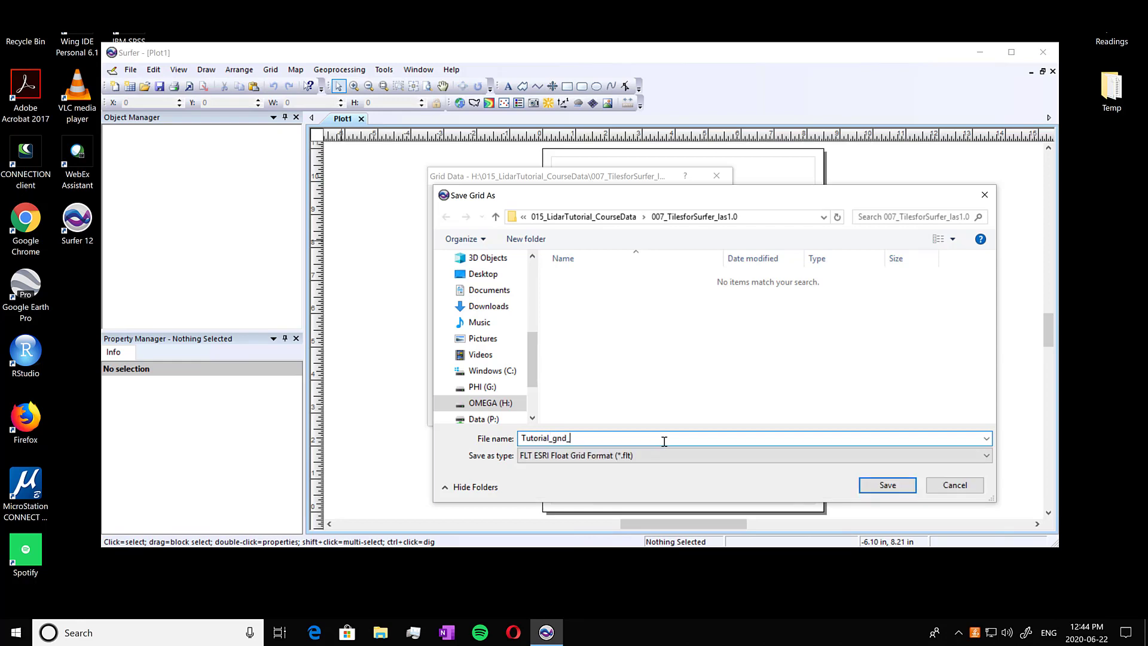
{"action": "type", "text": "dem"}
{"action": "left_click", "coordinate": [907, 489]}
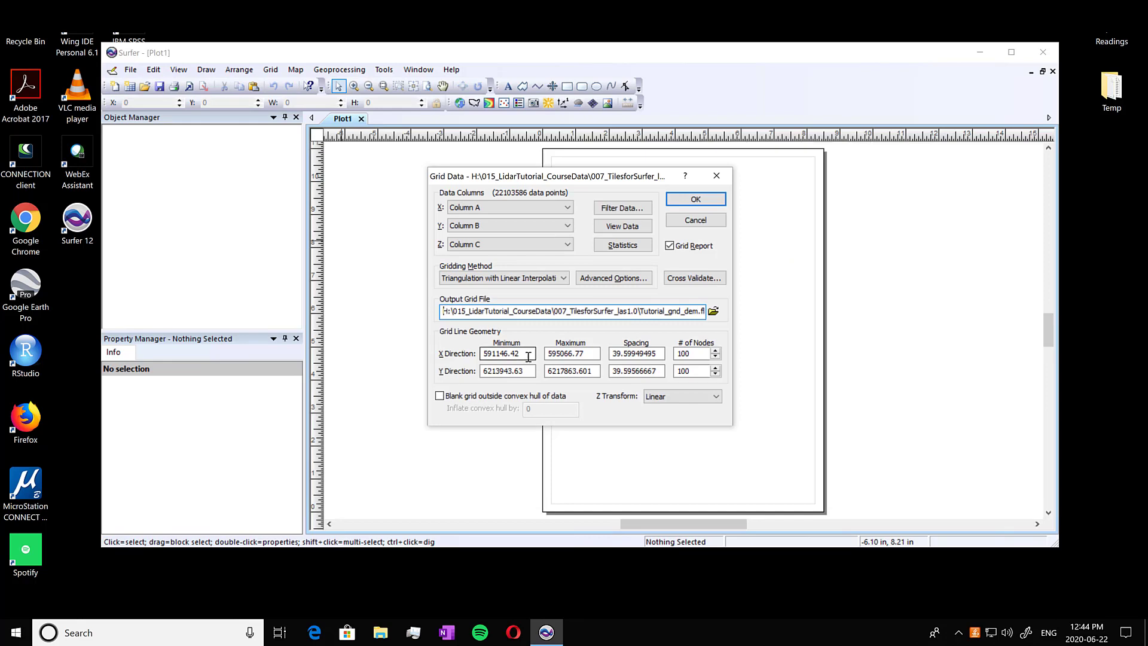
Step: Round the X minimum and maximum to whole numbers and set X spacing to 1
{"action": "left_click", "coordinate": [530, 357]}
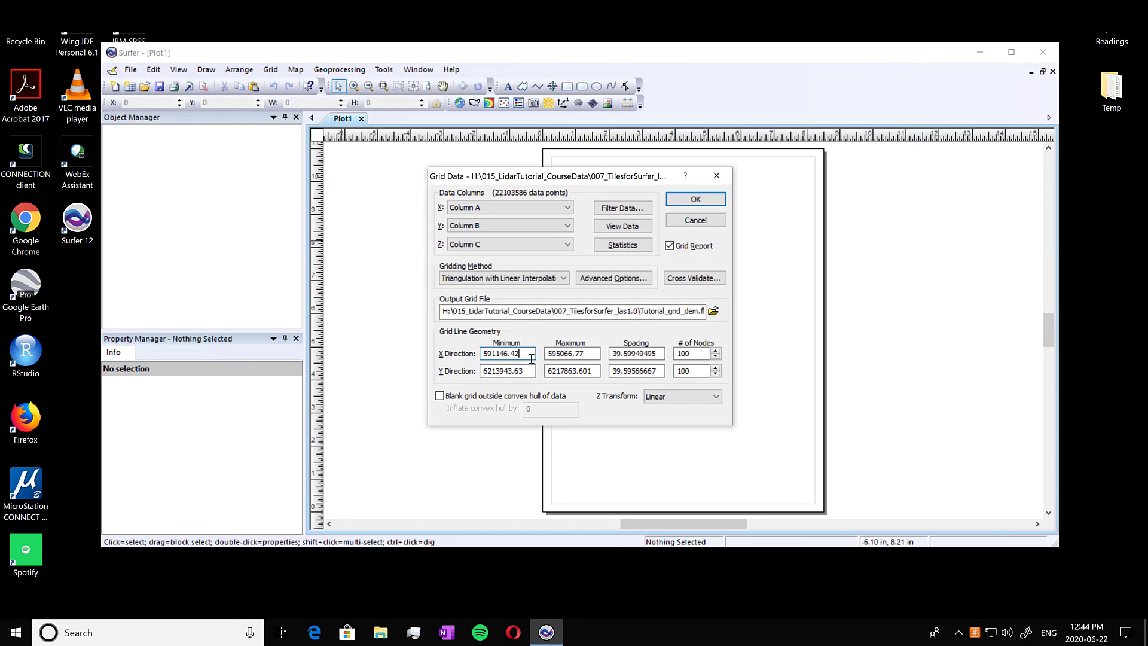
{"action": "key", "text": "BackSpace"}
{"action": "key", "text": "BackSpace"}
{"action": "key", "text": "BackSpace"}
{"action": "key", "text": "BackSpace"}
{"action": "type", "text": "7"}
{"action": "key", "text": "Tab"}
{"action": "key", "text": "End"}
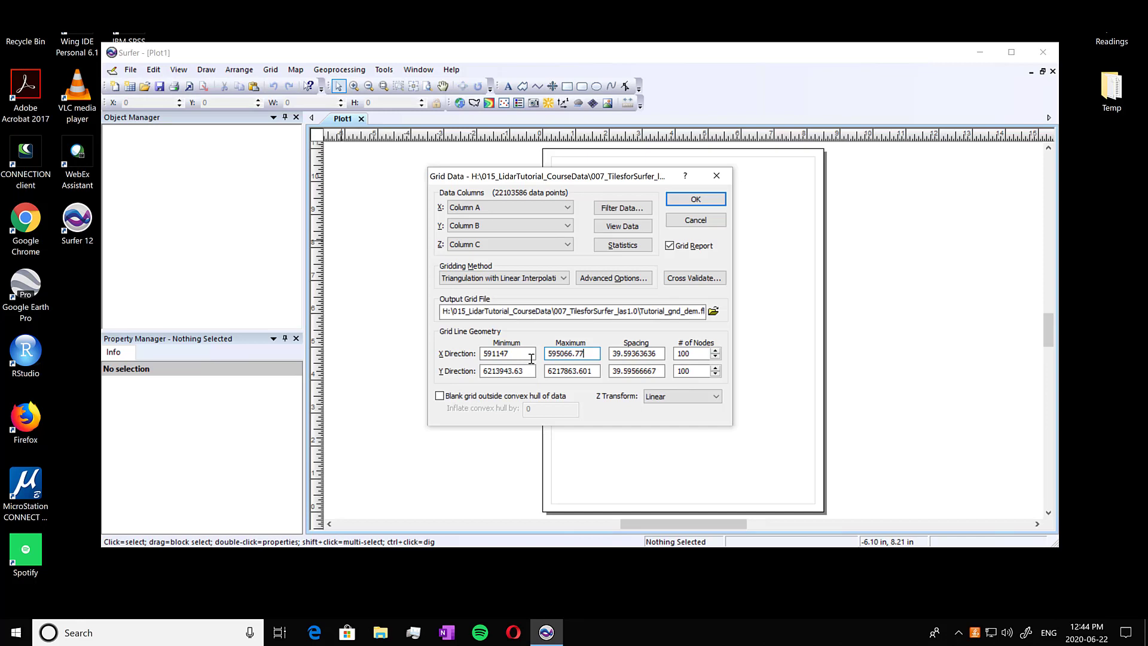
{"action": "key", "text": "BackSpace"}
{"action": "key", "text": "BackSpace"}
{"action": "key", "text": "BackSpace"}
{"action": "key", "text": "Tab"}
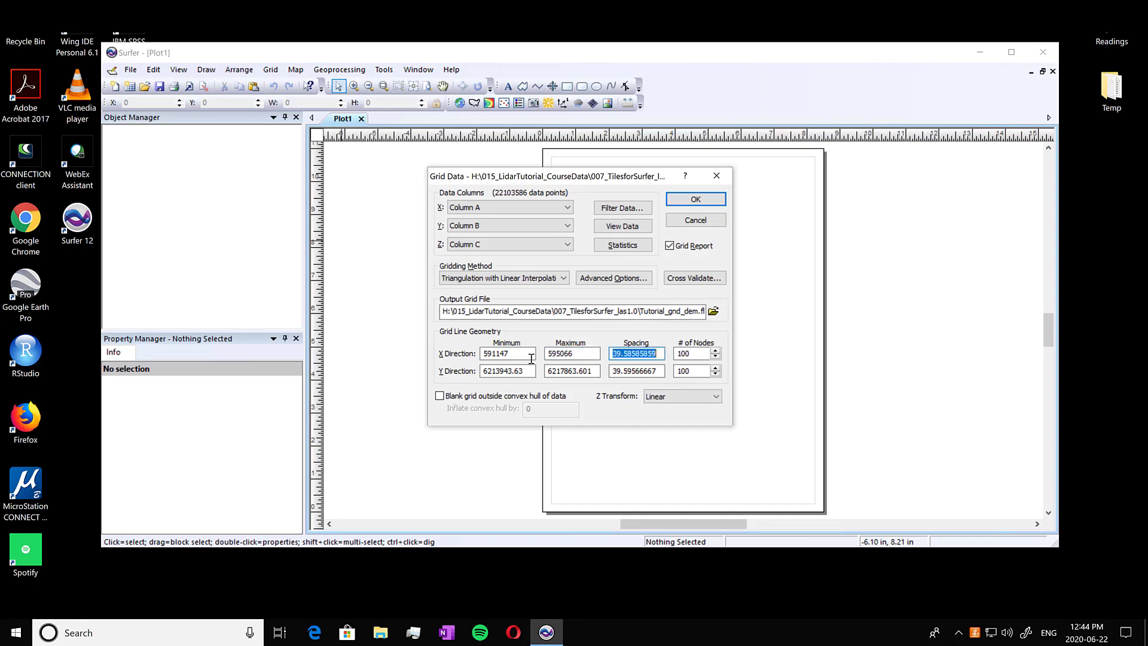
{"action": "type", "text": "1"}
Step: Set Y limits to 6213944–6217863 with Y spacing 1, giving 3920 × 3920 nodes
{"action": "key", "text": "Tab"}
{"action": "key", "text": "Tab"}
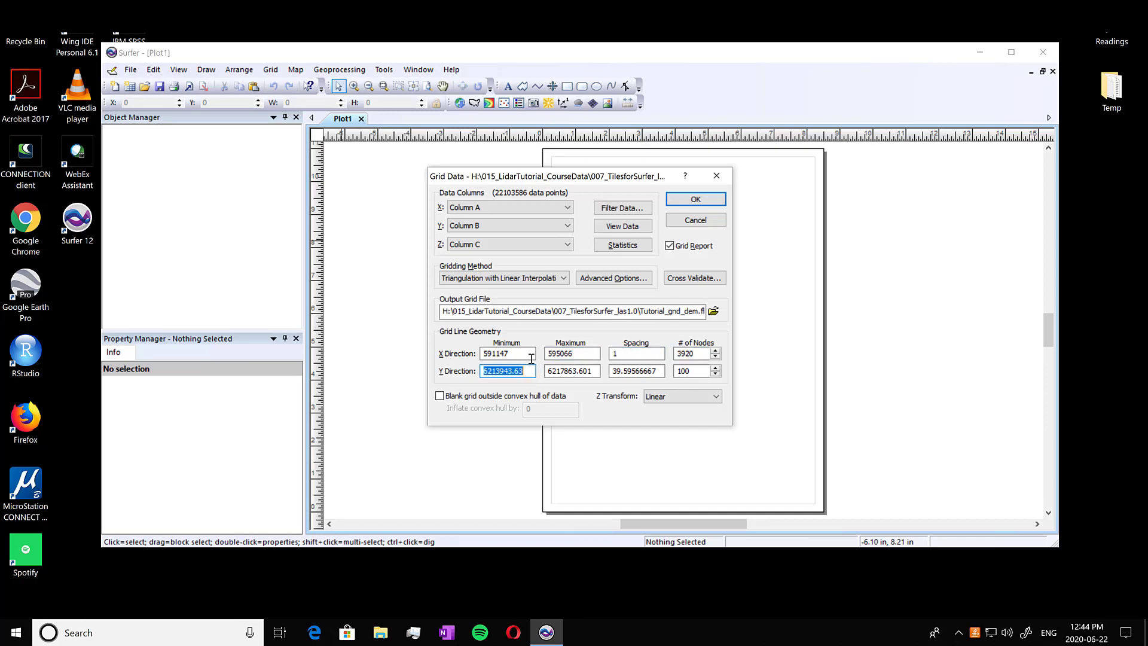
{"action": "key", "text": "End"}
{"action": "key", "text": "BackSpace"}
{"action": "key", "text": "BackSpace"}
{"action": "key", "text": "BackSpace"}
{"action": "key", "text": "BackSpace"}
{"action": "type", "text": "4"}
{"action": "key", "text": "Tab"}
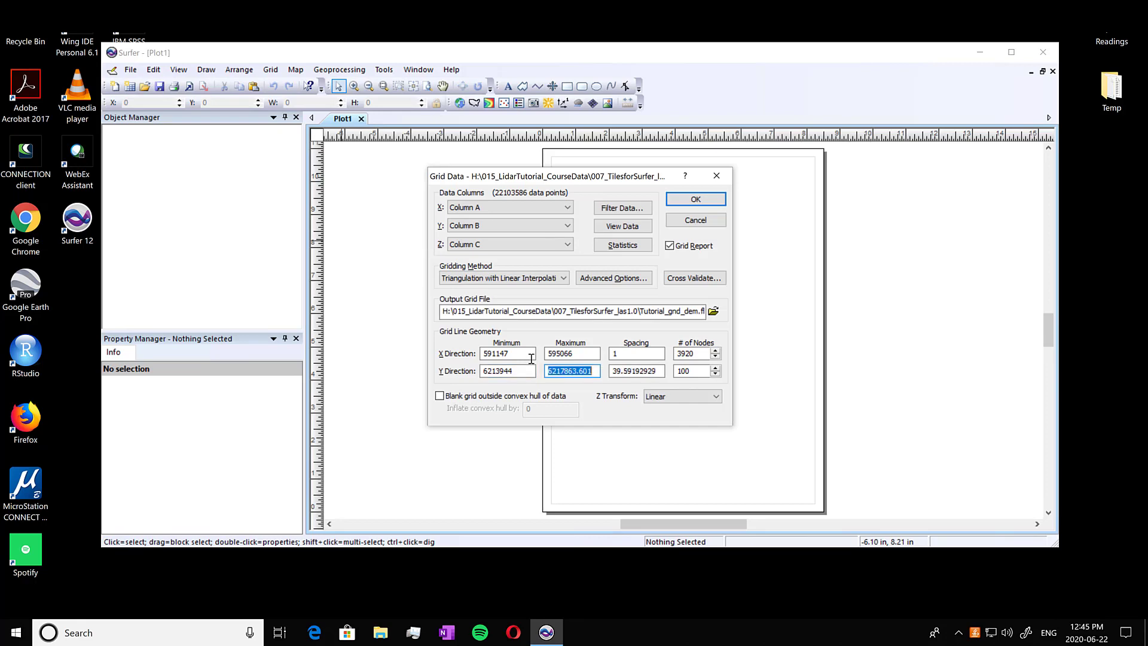
{"action": "key", "text": "End"}
{"action": "key", "text": "BackSpace"}
{"action": "key", "text": "BackSpace"}
{"action": "key", "text": "BackSpace"}
{"action": "key", "text": "BackSpace"}
{"action": "key", "text": "Tab"}
{"action": "type", "text": "1"}
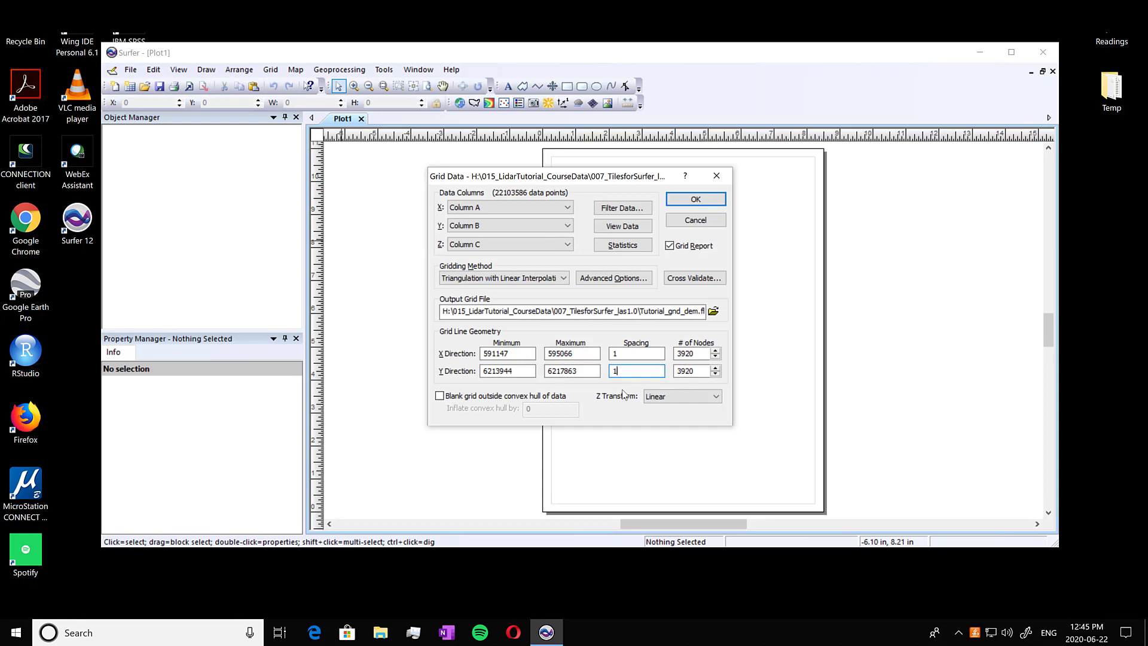
{"action": "left_click", "coordinate": [640, 286]}
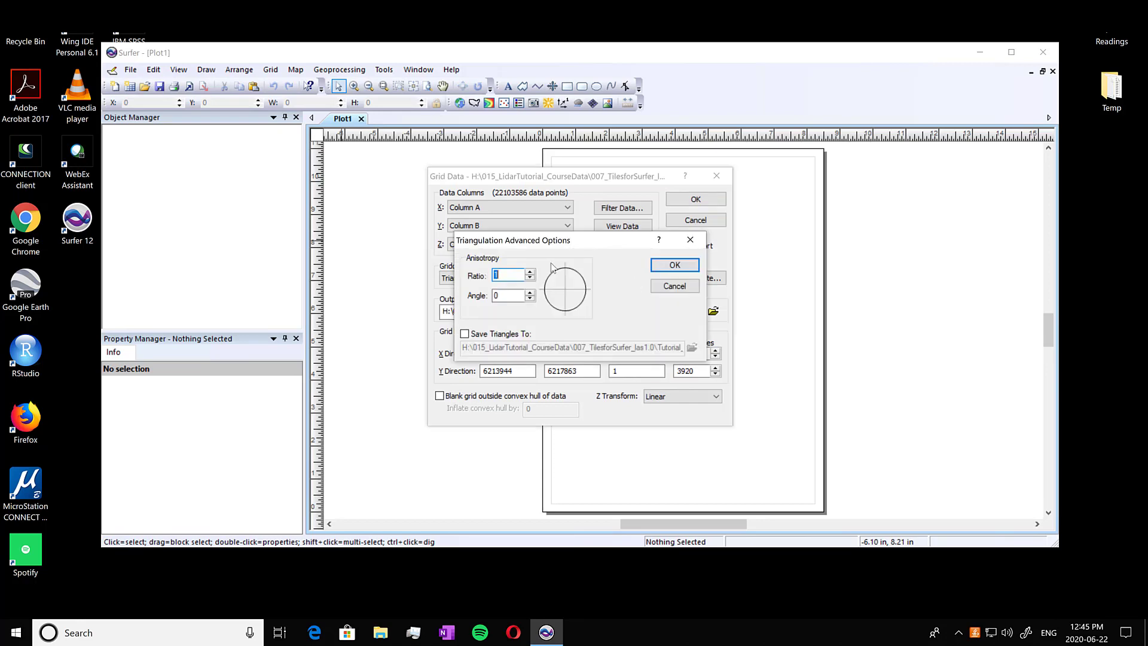
{"action": "left_click", "coordinate": [697, 242]}
{"action": "left_click", "coordinate": [557, 279]}
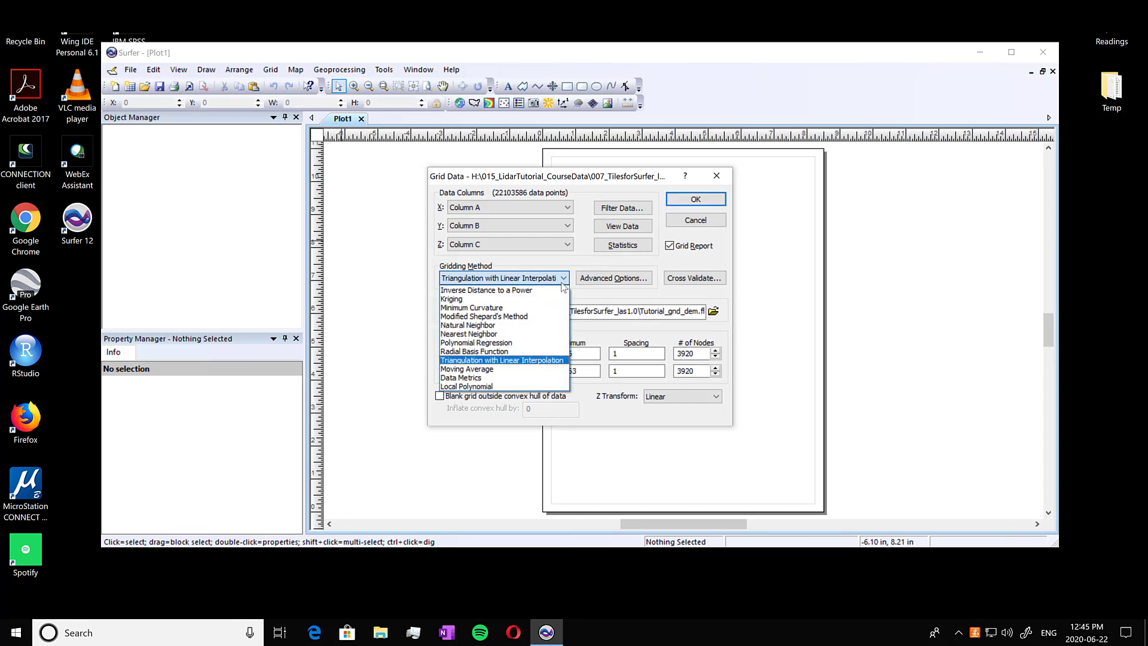
{"action": "left_click", "coordinate": [553, 290]}
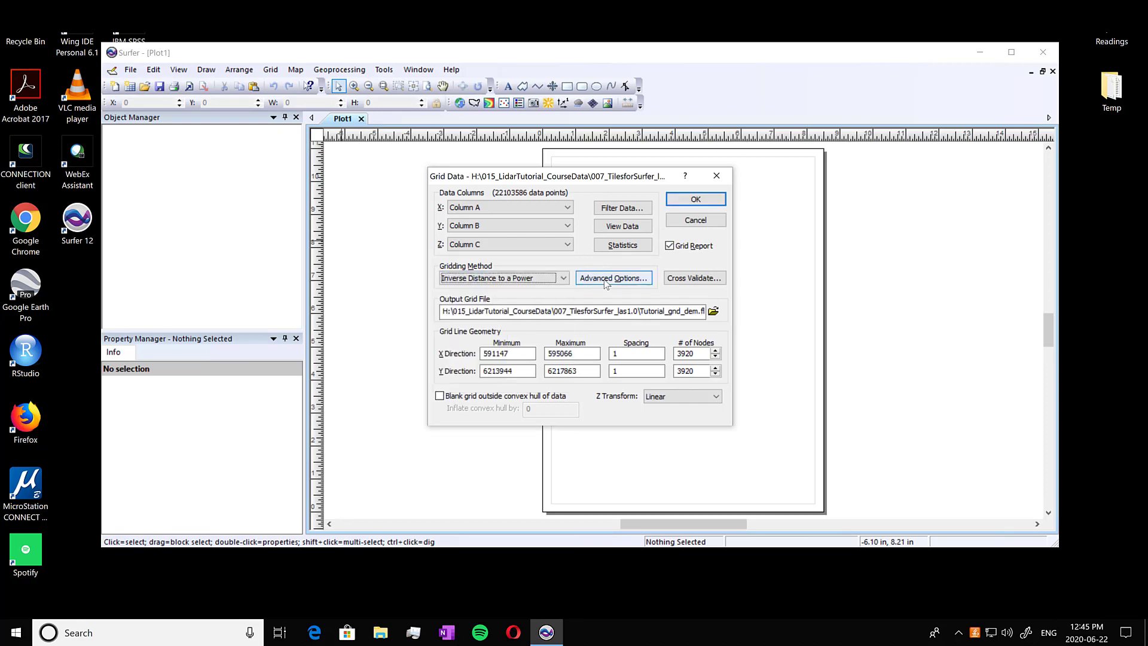
{"action": "left_click", "coordinate": [606, 278]}
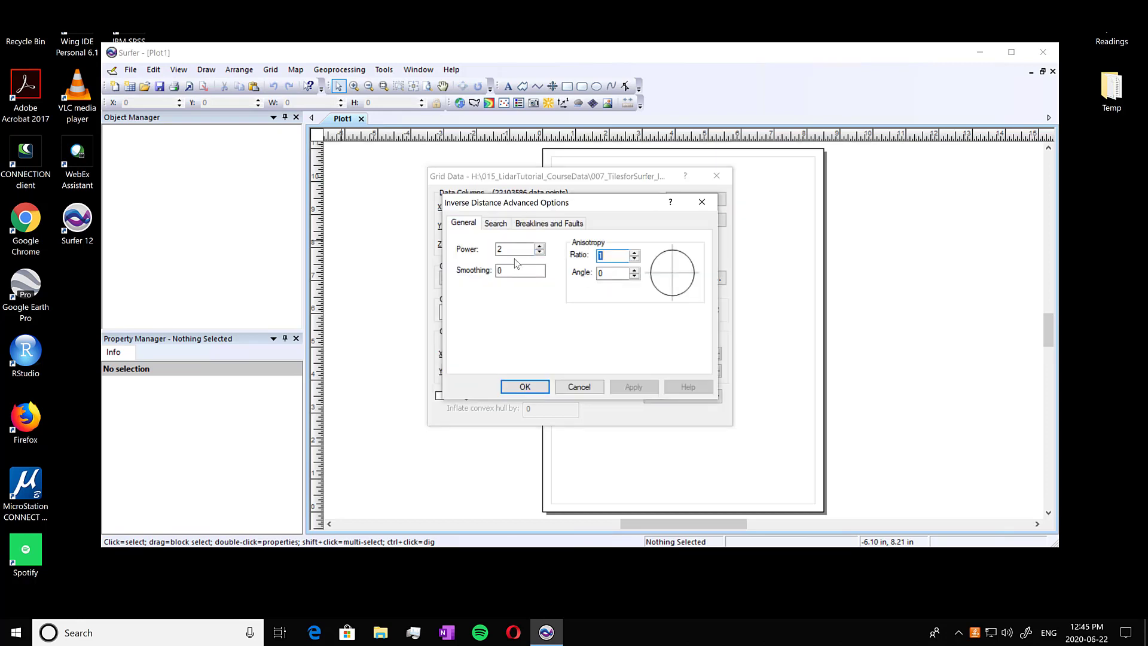
{"action": "left_click", "coordinate": [496, 224]}
{"action": "left_click", "coordinate": [534, 223]}
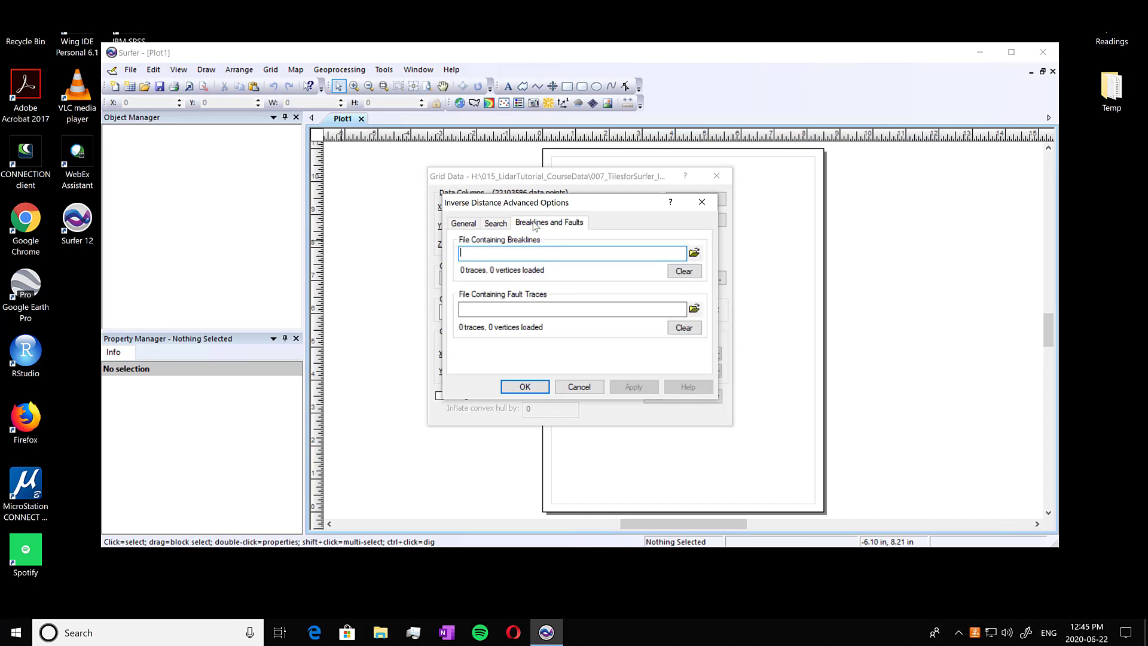
{"action": "left_click", "coordinate": [503, 225]}
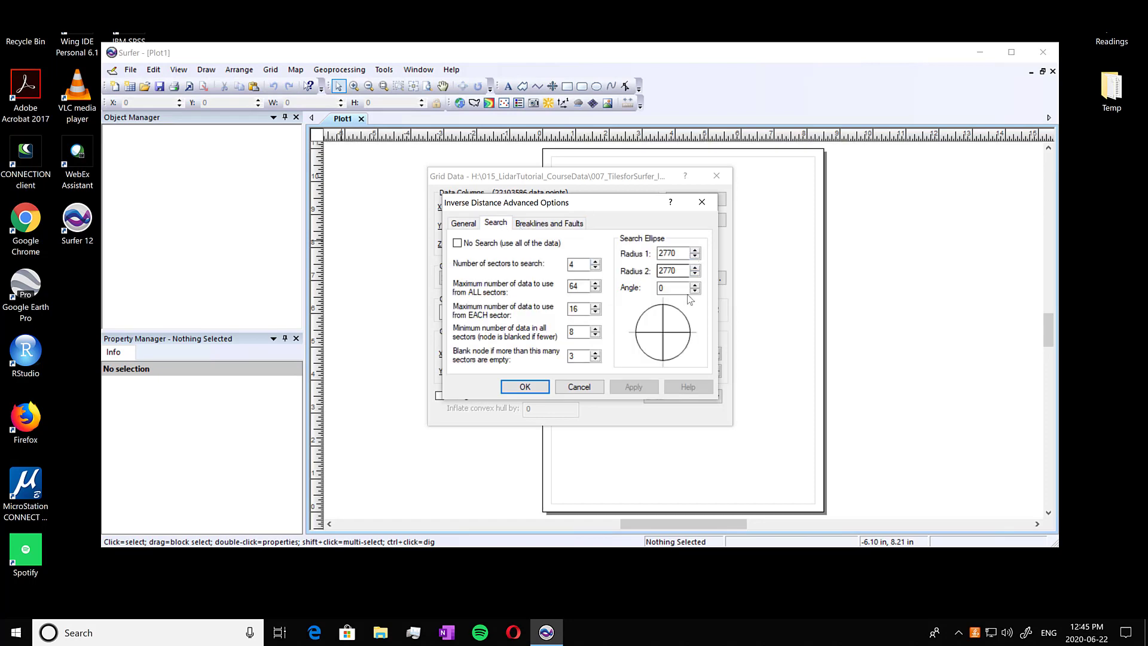
{"action": "left_click", "coordinate": [463, 223]}
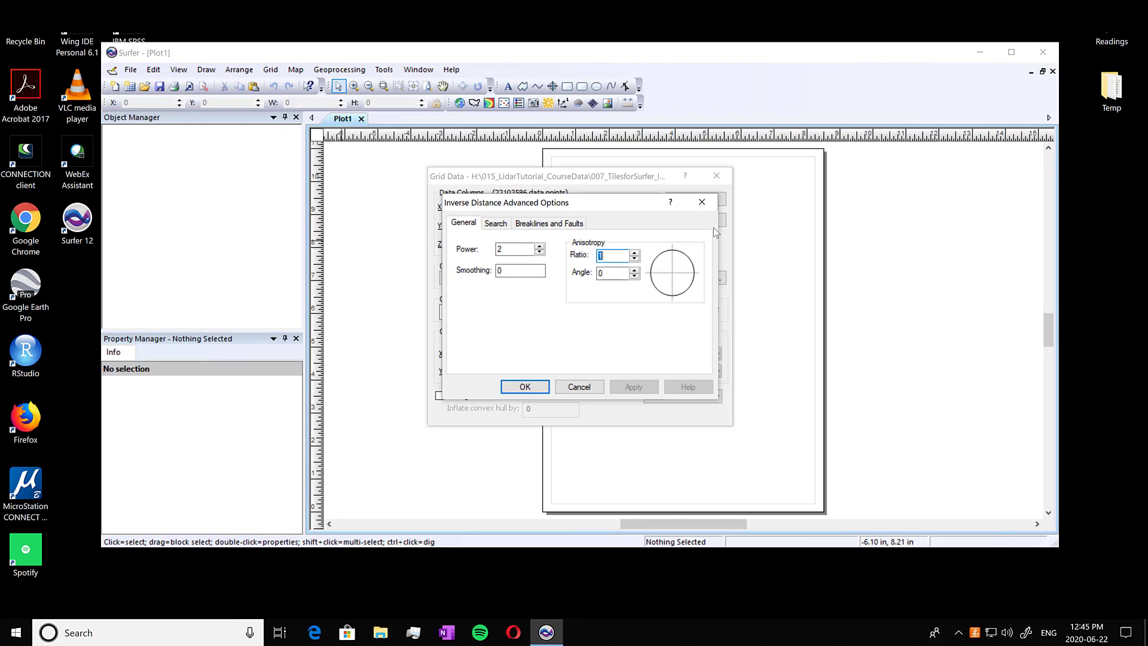
{"action": "left_click", "coordinate": [703, 202]}
{"action": "left_click", "coordinate": [539, 277]}
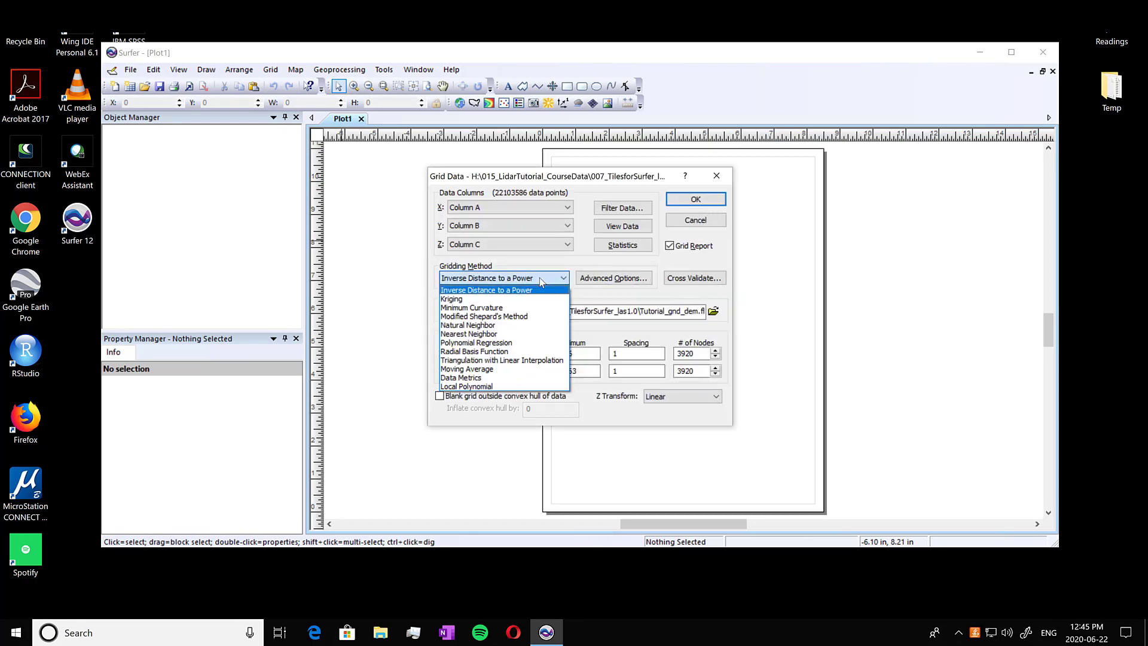
{"action": "left_click", "coordinate": [555, 362]}
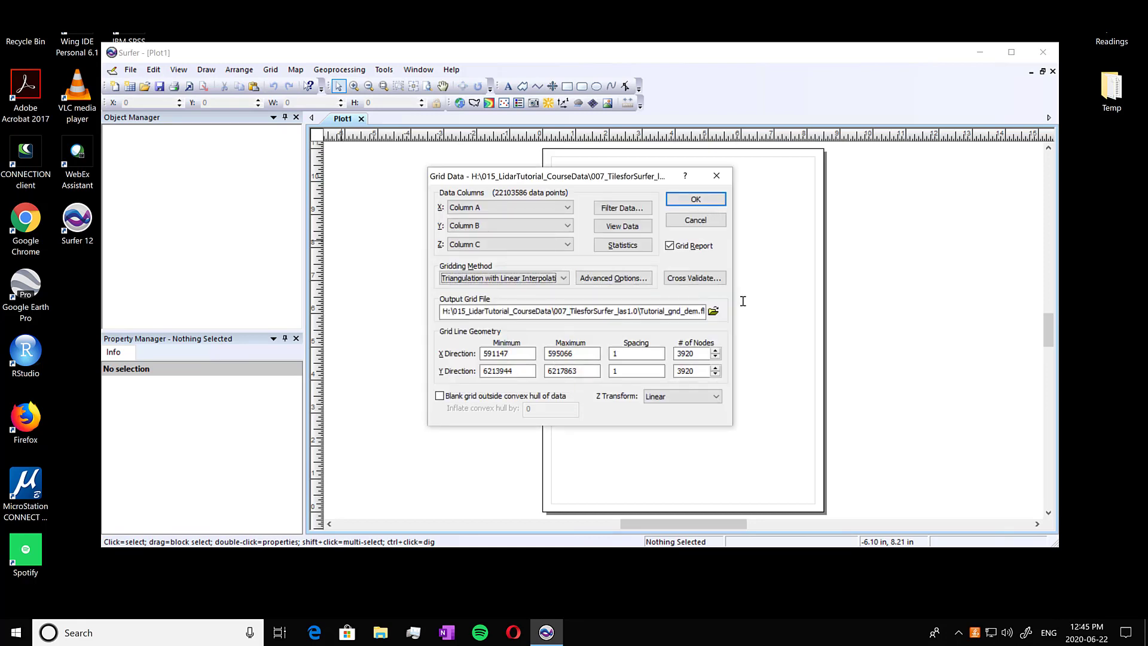
Step: Grid the ground points into Tutorial_gnd_dem.flt and close the gridding report without saving
{"action": "left_click", "coordinate": [714, 201]}
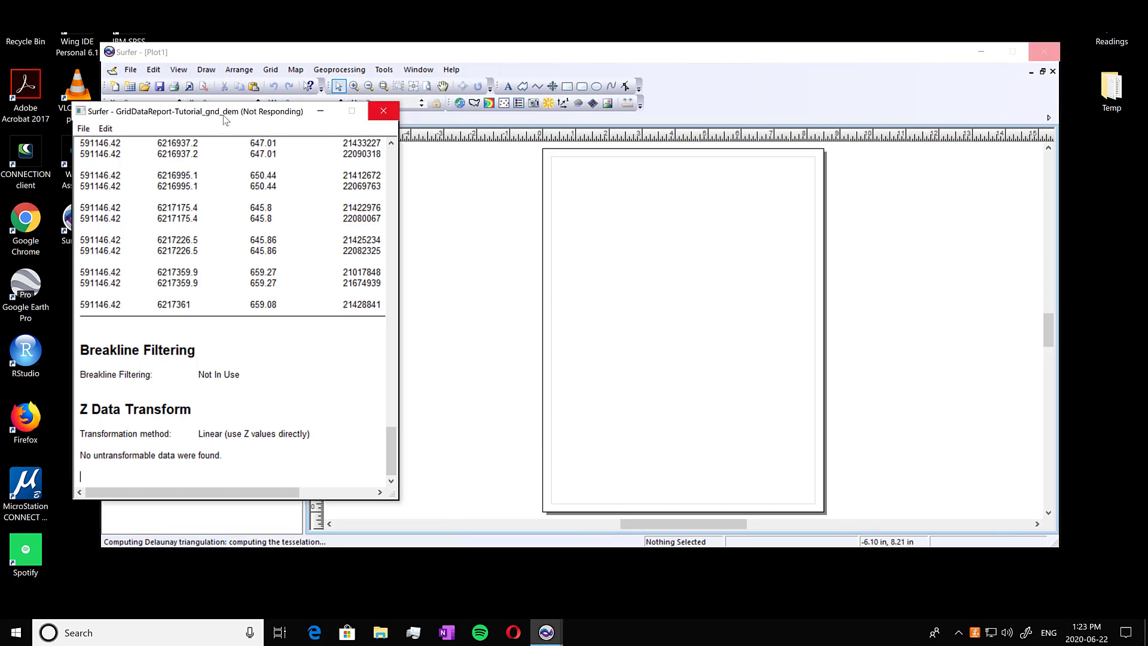
{"action": "left_click", "coordinate": [338, 339]}
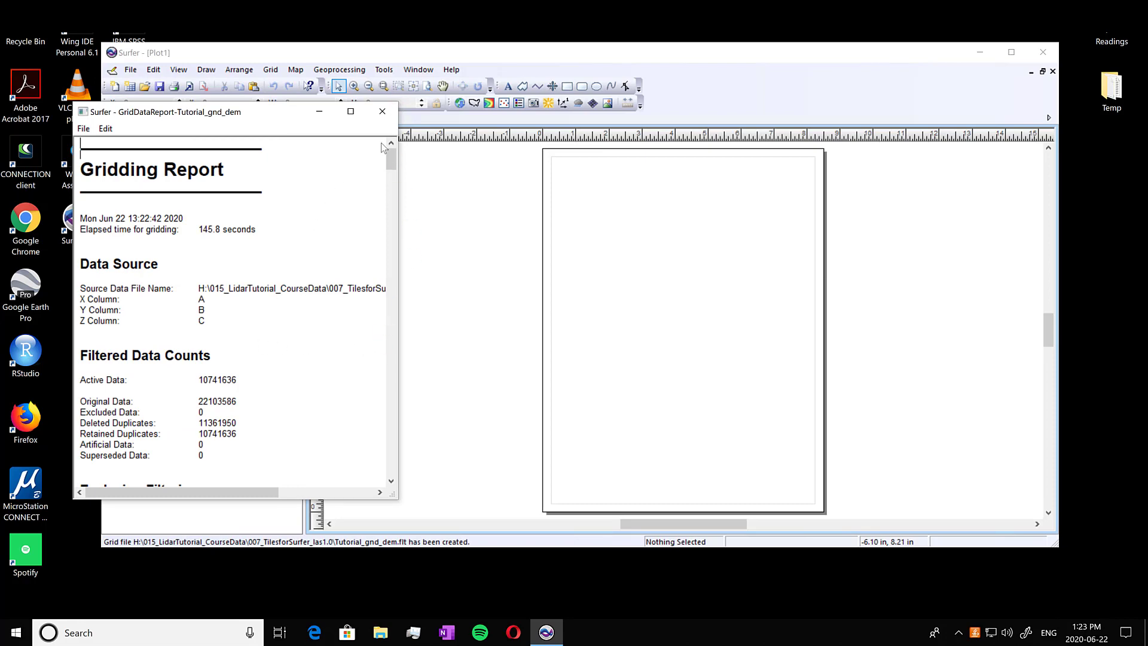
{"action": "left_click", "coordinate": [381, 113]}
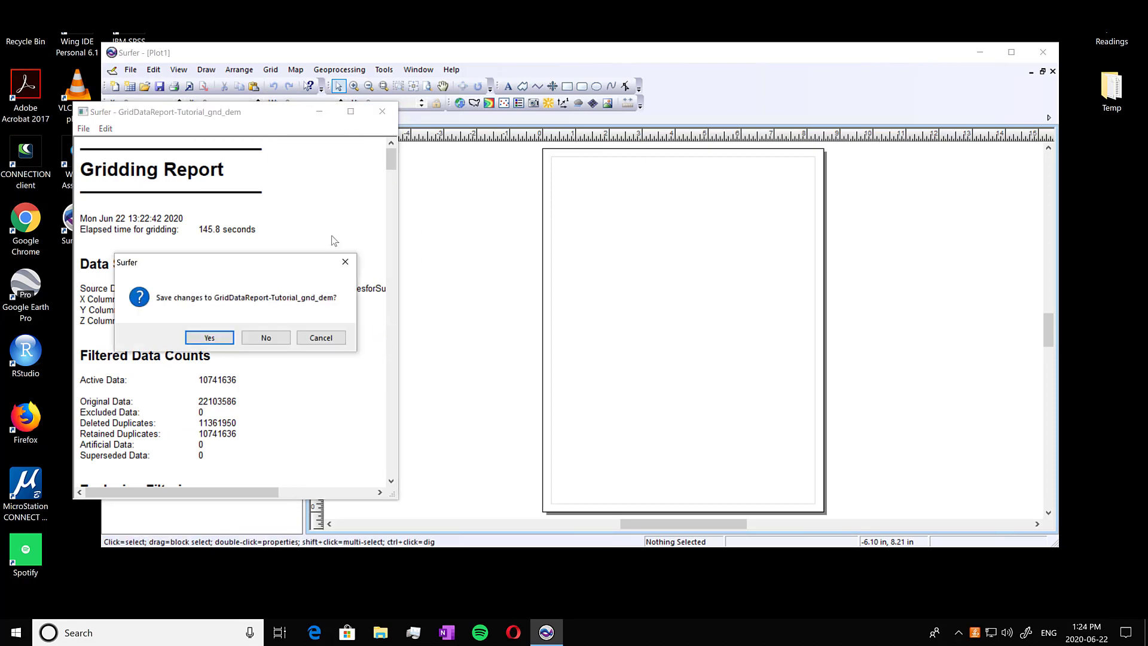
{"action": "left_click", "coordinate": [267, 338]}
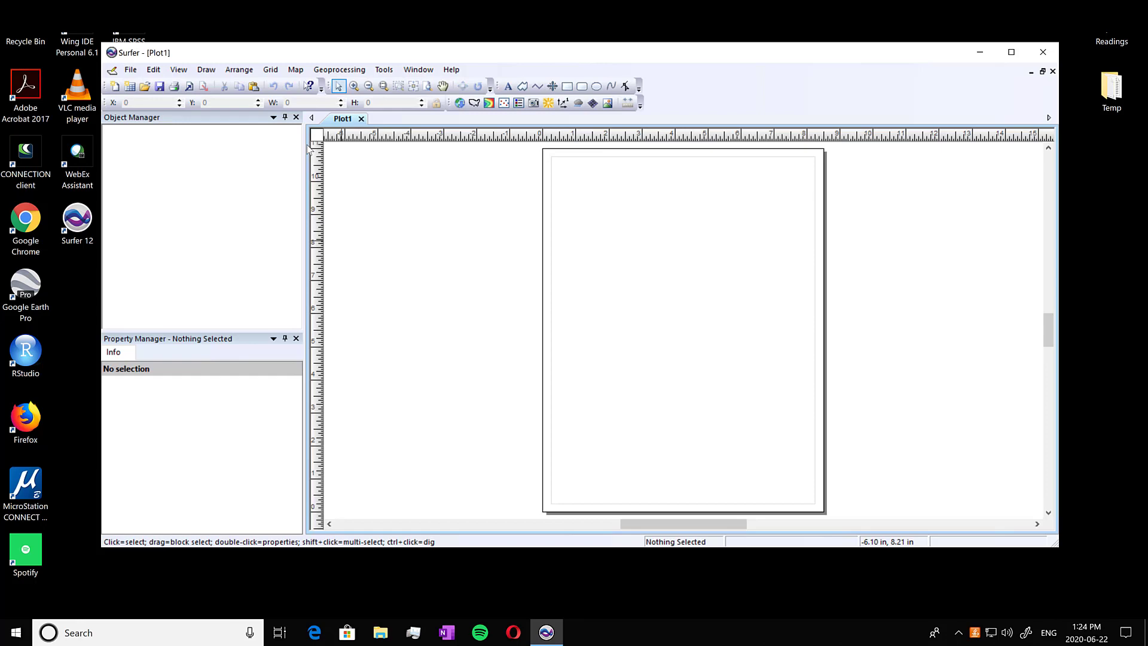
Step: Add a greyscale image map of Tutorial_gnd_dem.flt to Plot1
{"action": "left_click", "coordinate": [299, 71]}
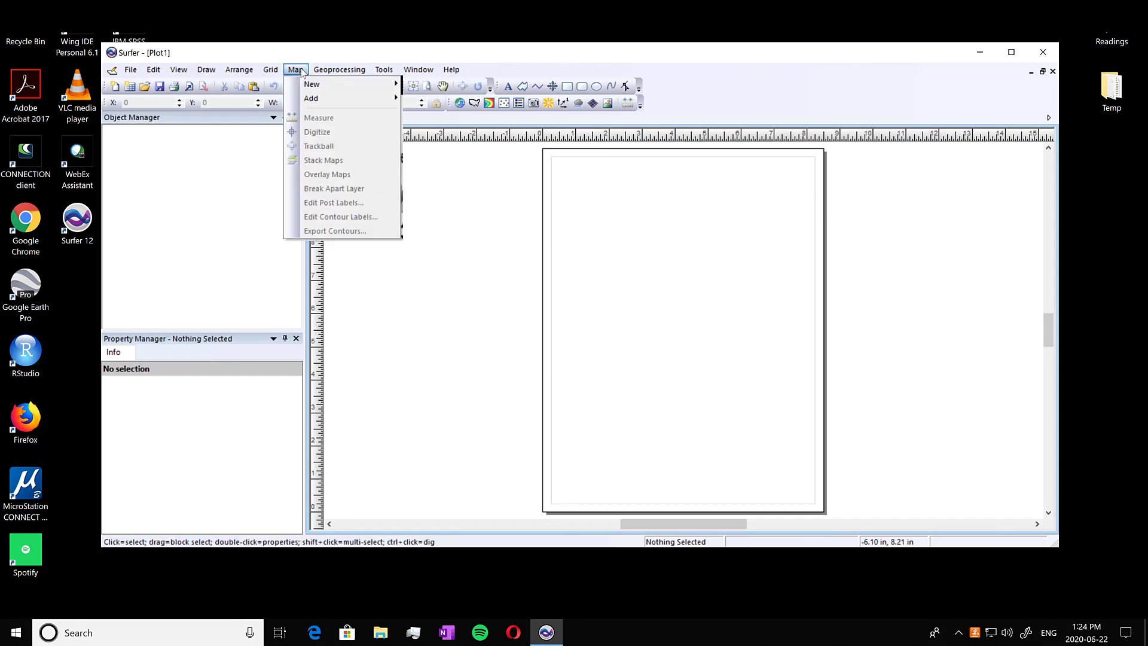
{"action": "mouse_move", "coordinate": [372, 87]}
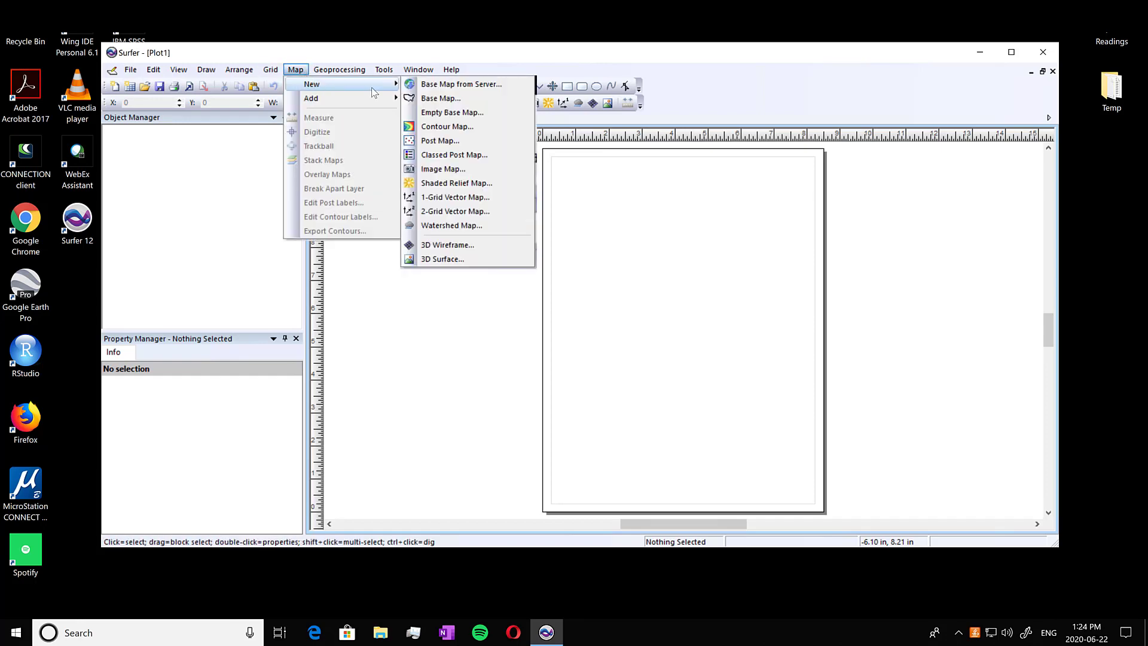
{"action": "left_click", "coordinate": [524, 172]}
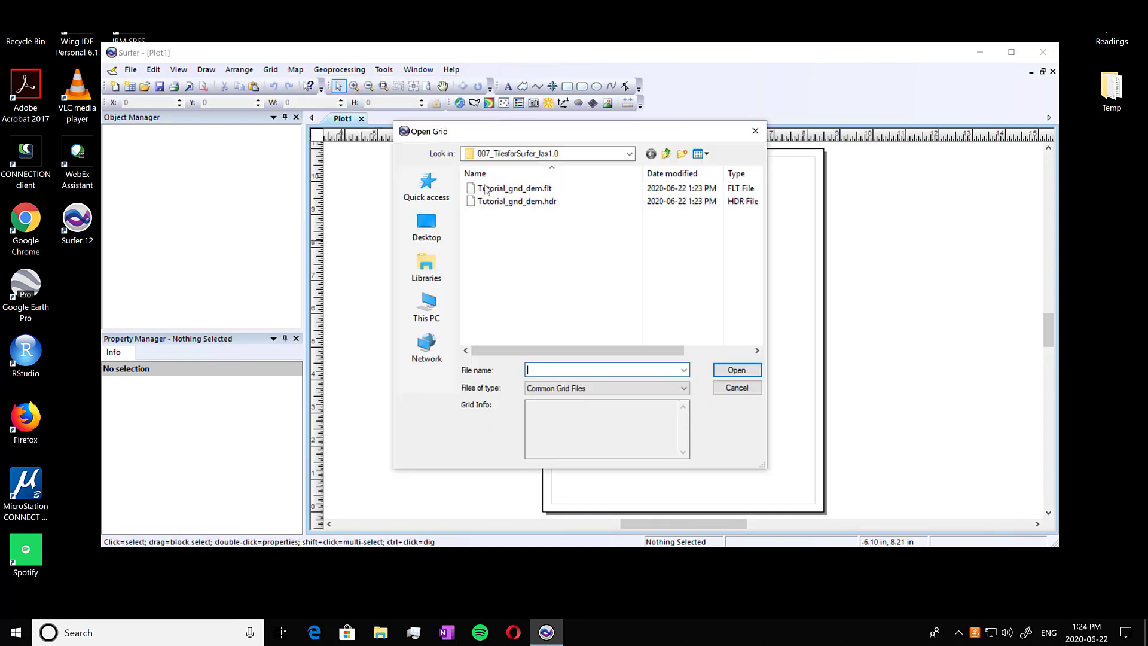
{"action": "left_click", "coordinate": [605, 188]}
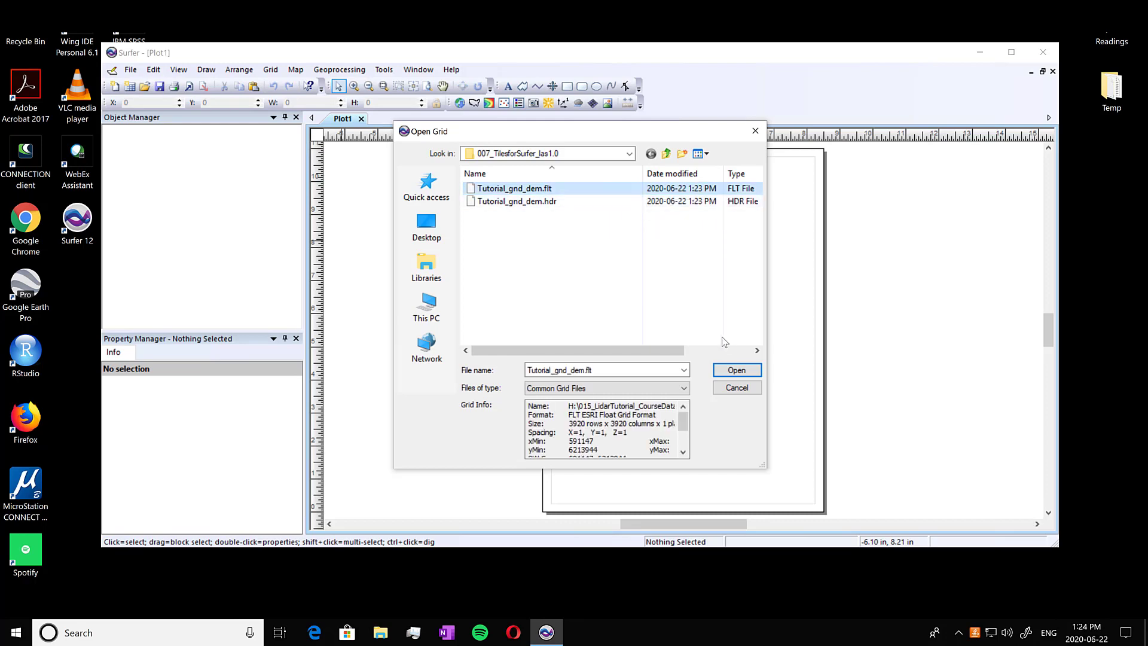
{"action": "left_click", "coordinate": [735, 371]}
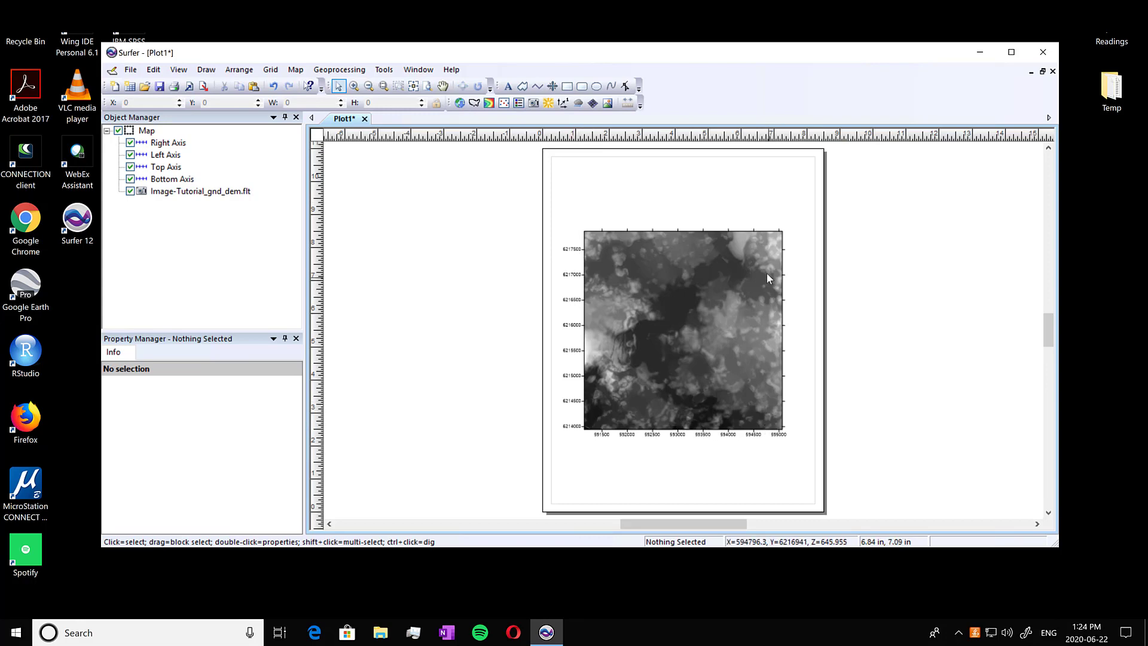
Step: Overlay a hillshaded shaded relief map of Tutorial_gnd_dem.flt on the image map
{"action": "left_click", "coordinate": [300, 70]}
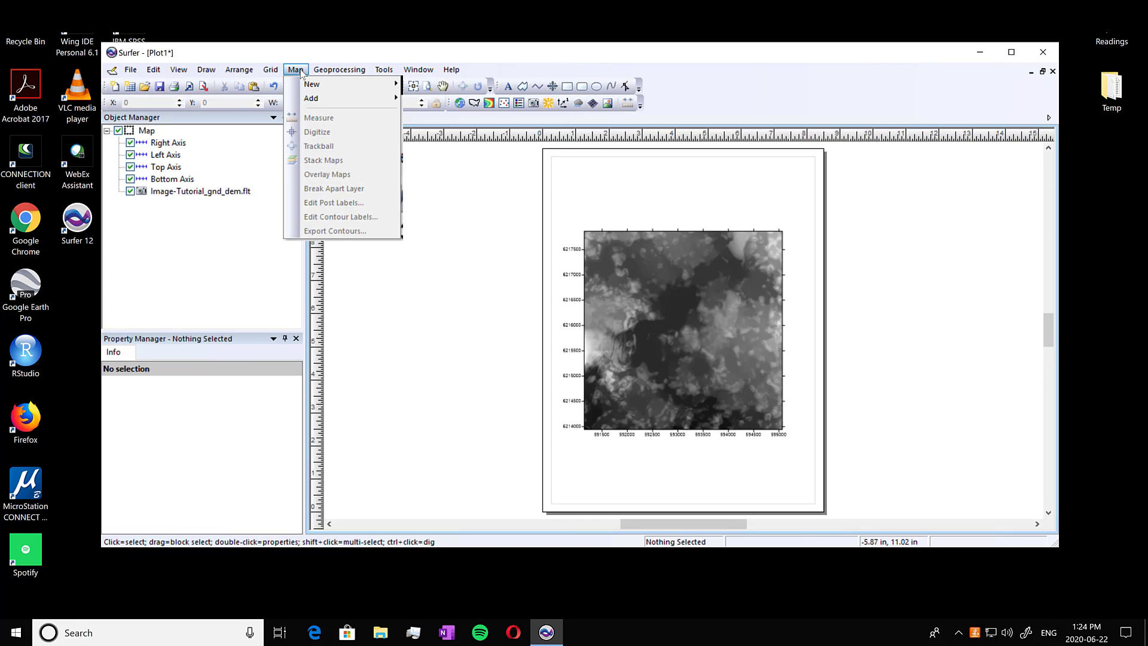
{"action": "mouse_move", "coordinate": [334, 88]}
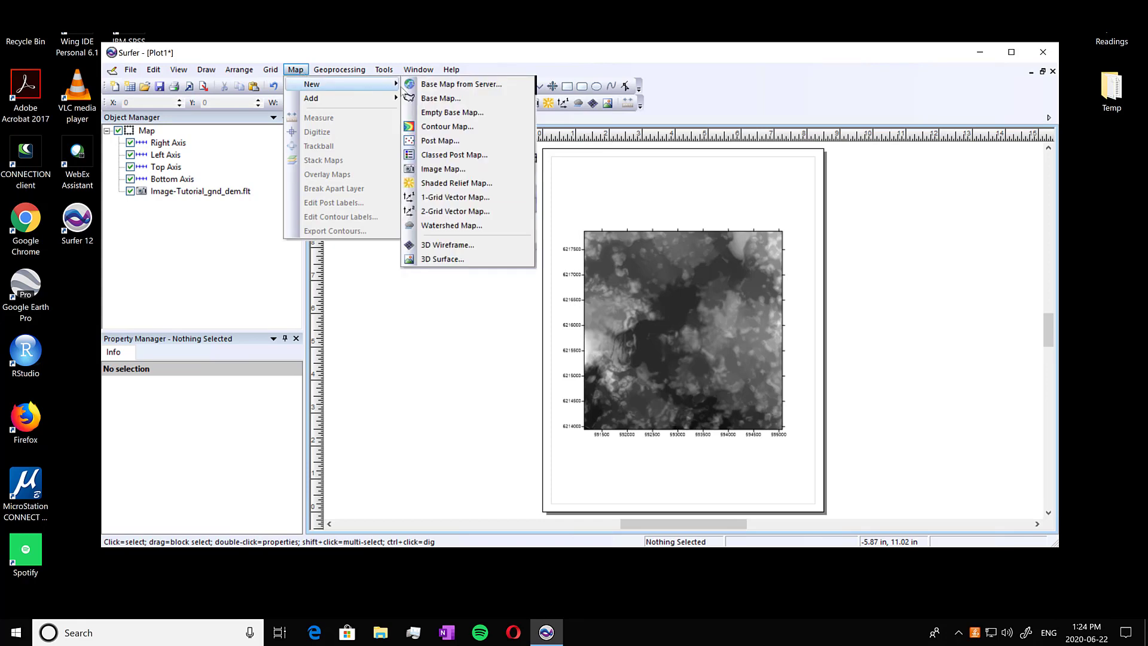
{"action": "left_click", "coordinate": [511, 182]}
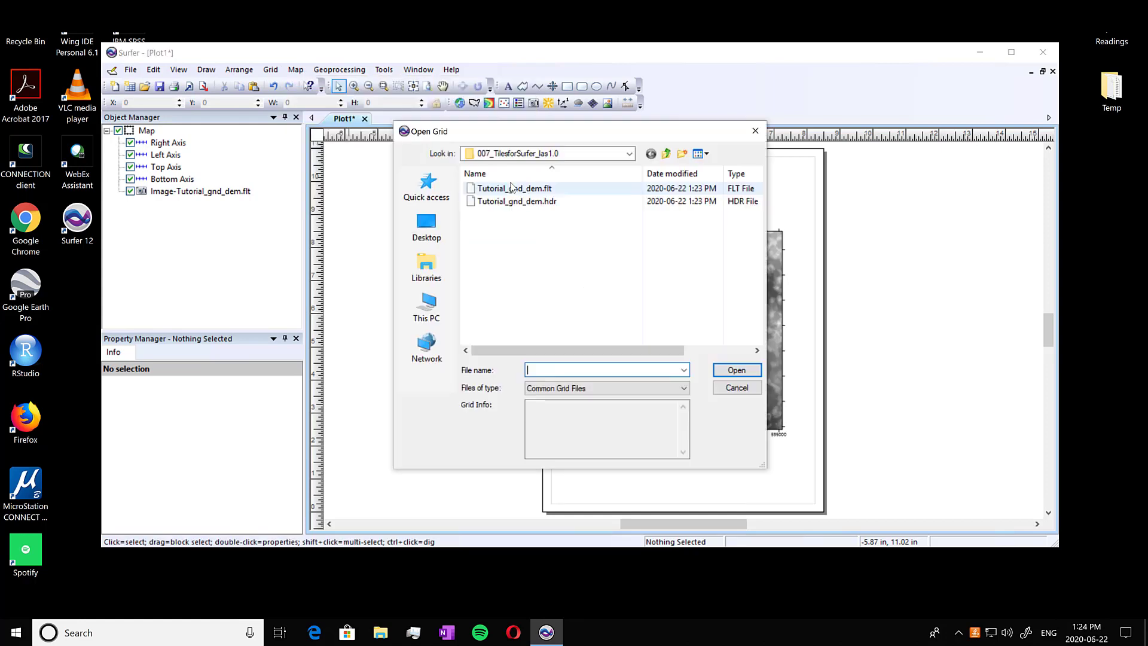
{"action": "left_click", "coordinate": [560, 189]}
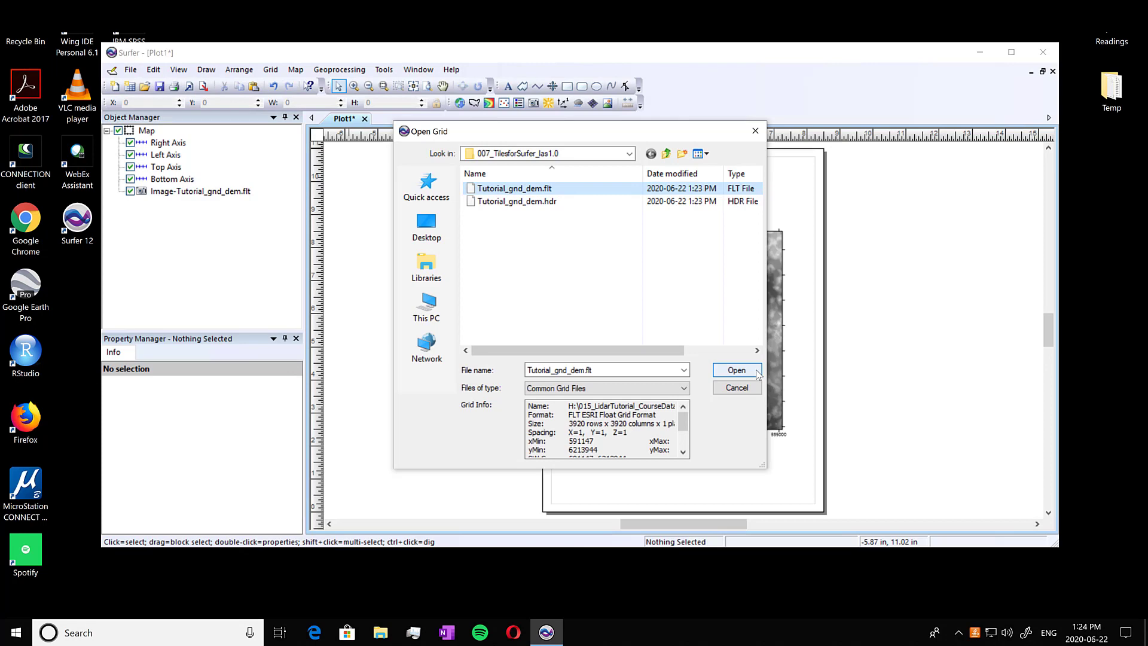
{"action": "left_click", "coordinate": [737, 370]}
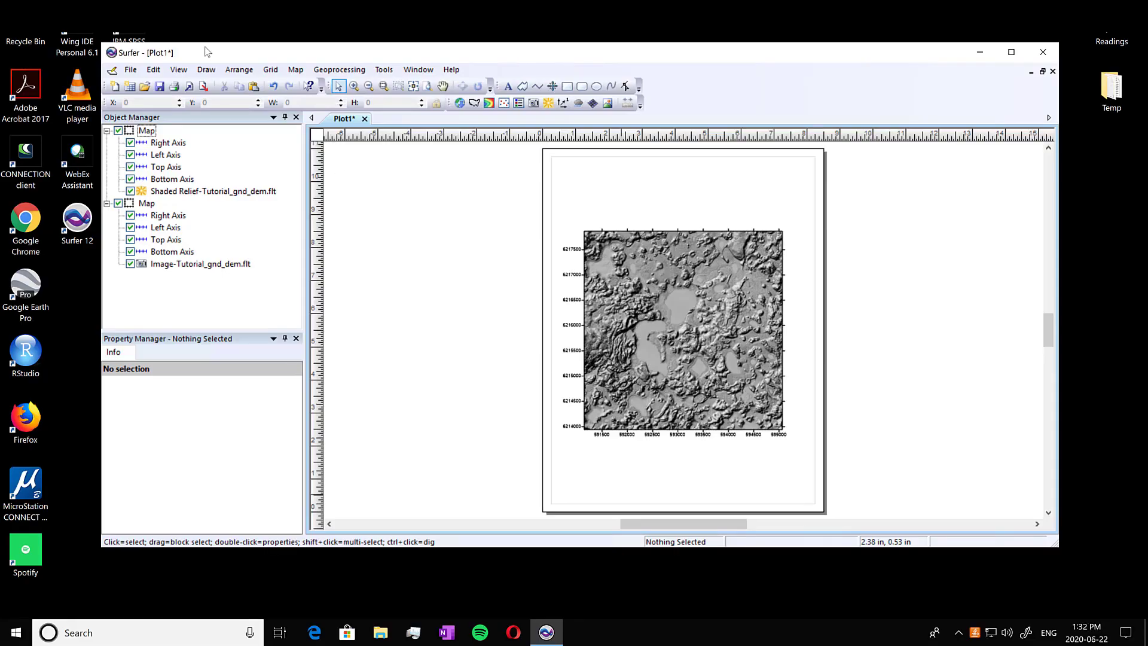
Step: Start gridding the all-returns point cloud Tutorial_all.las via Grid > Data
{"action": "left_click", "coordinate": [271, 71]}
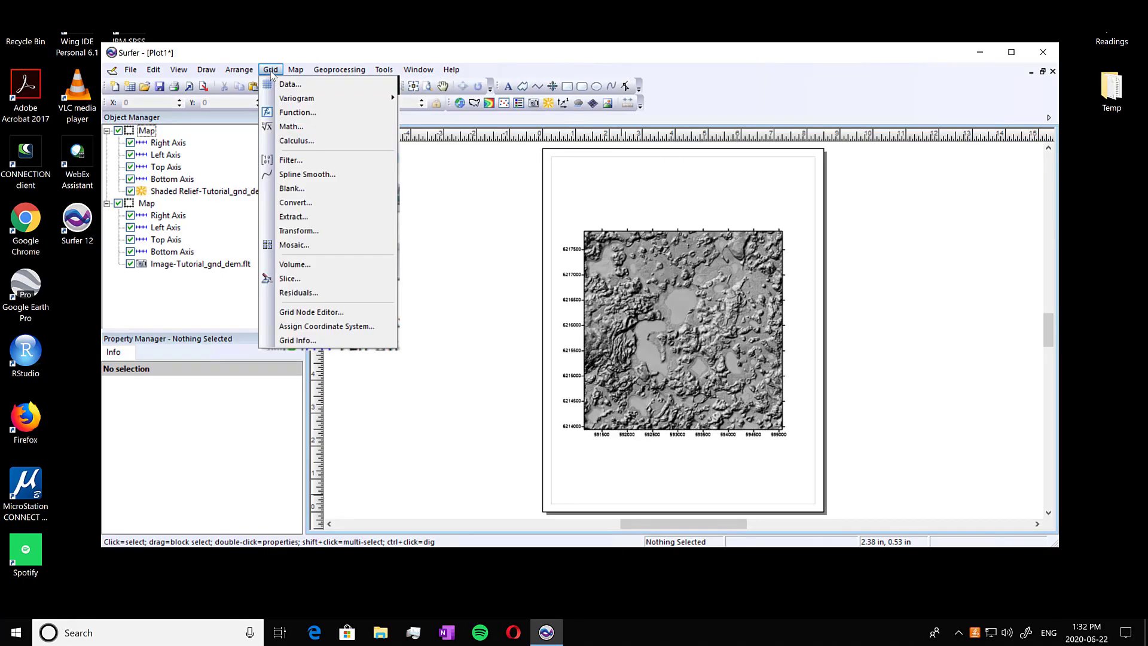
{"action": "left_click", "coordinate": [310, 85]}
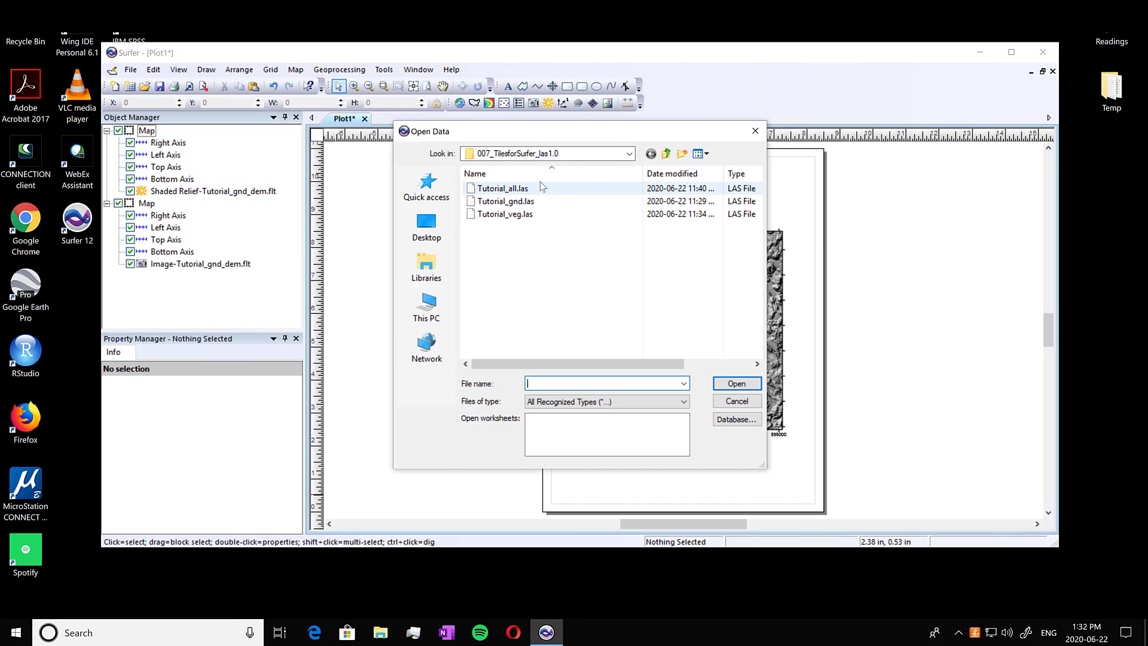
{"action": "left_click", "coordinate": [552, 192]}
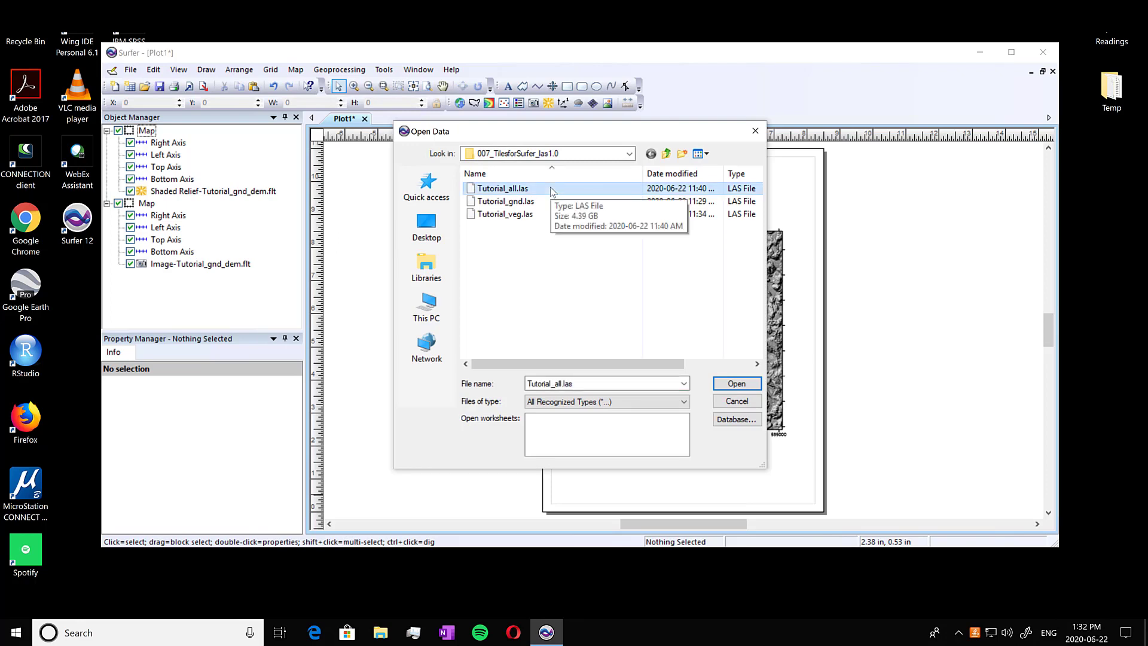
{"action": "left_click", "coordinate": [737, 384]}
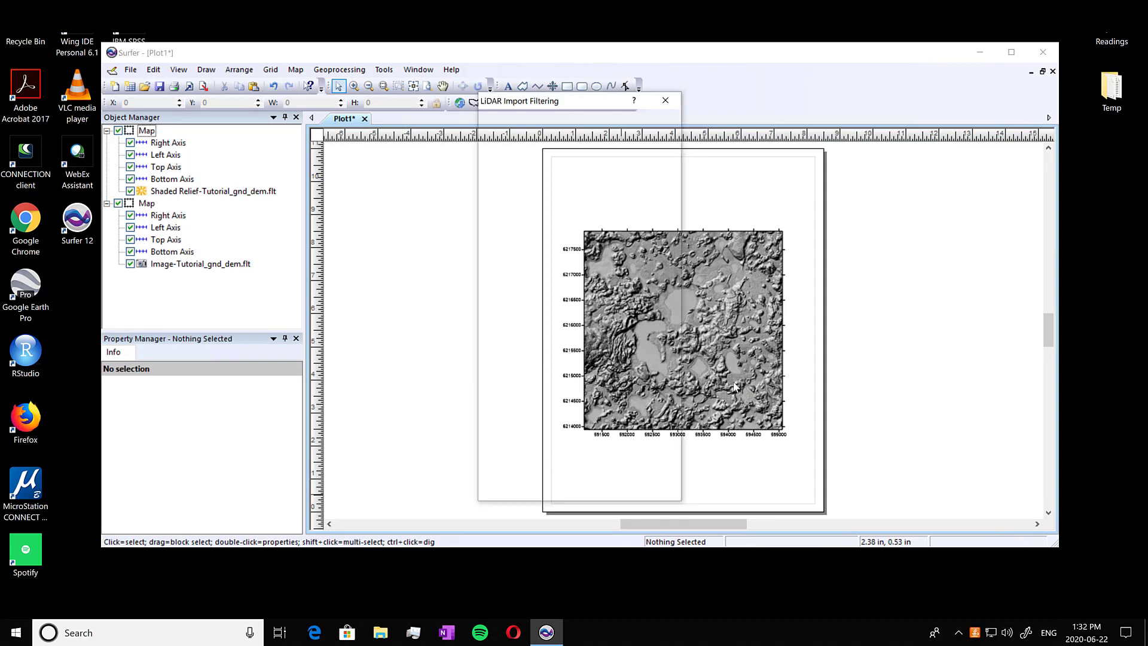
Step: Enable X, Y and Z spatial filtering, leaving every classification checked
{"action": "left_click", "coordinate": [493, 214]}
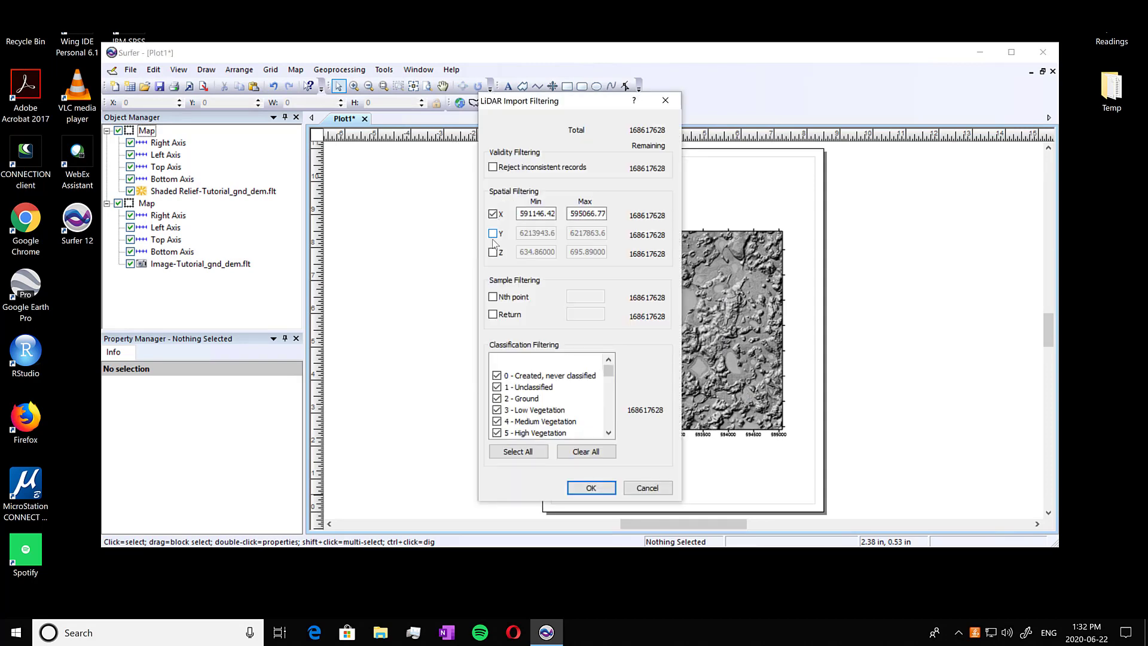
{"action": "left_click", "coordinate": [492, 234]}
{"action": "left_click", "coordinate": [493, 252]}
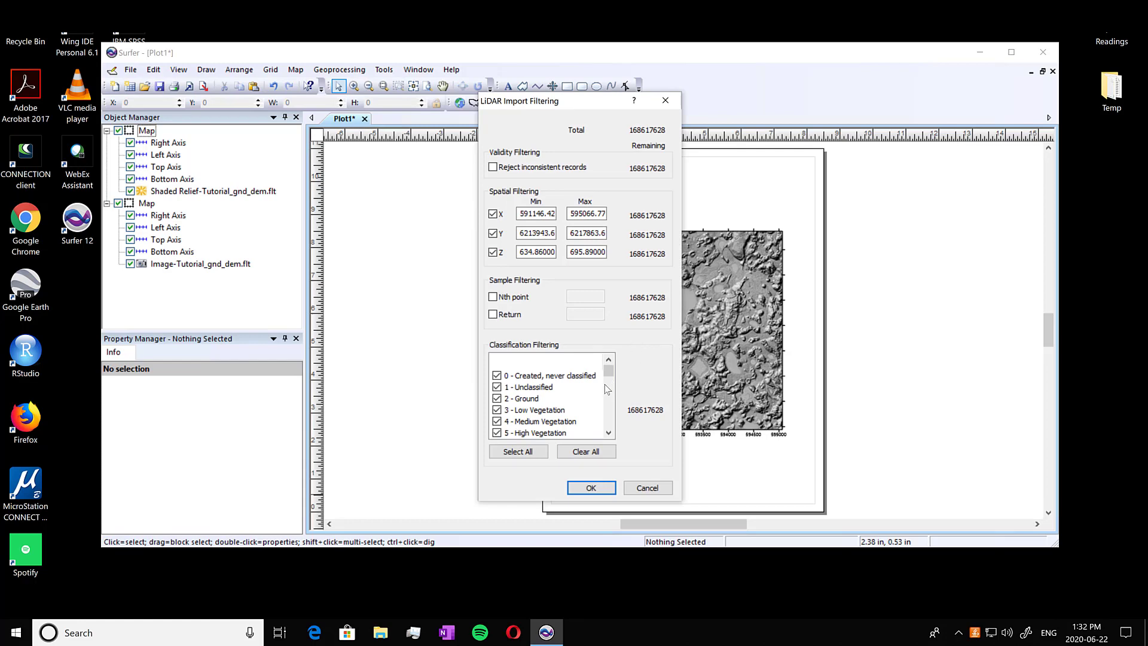
{"action": "scroll", "coordinate": [612, 397], "scroll_direction": "down", "scroll_amount": 5}
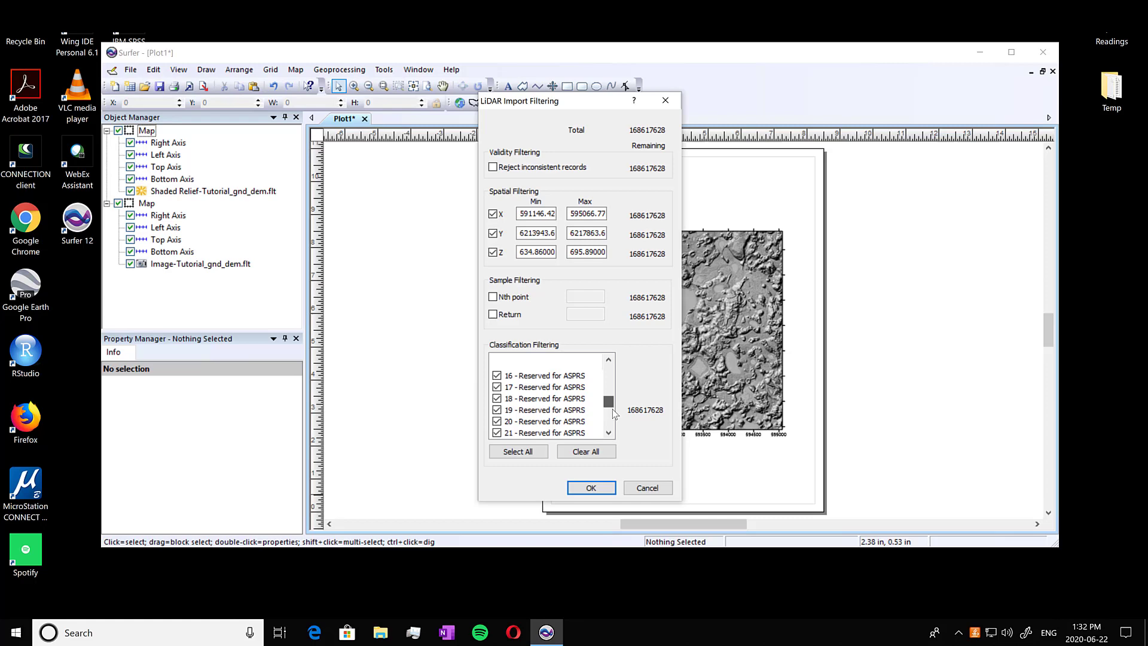
{"action": "scroll", "coordinate": [613, 409], "scroll_direction": "up", "scroll_amount": 5}
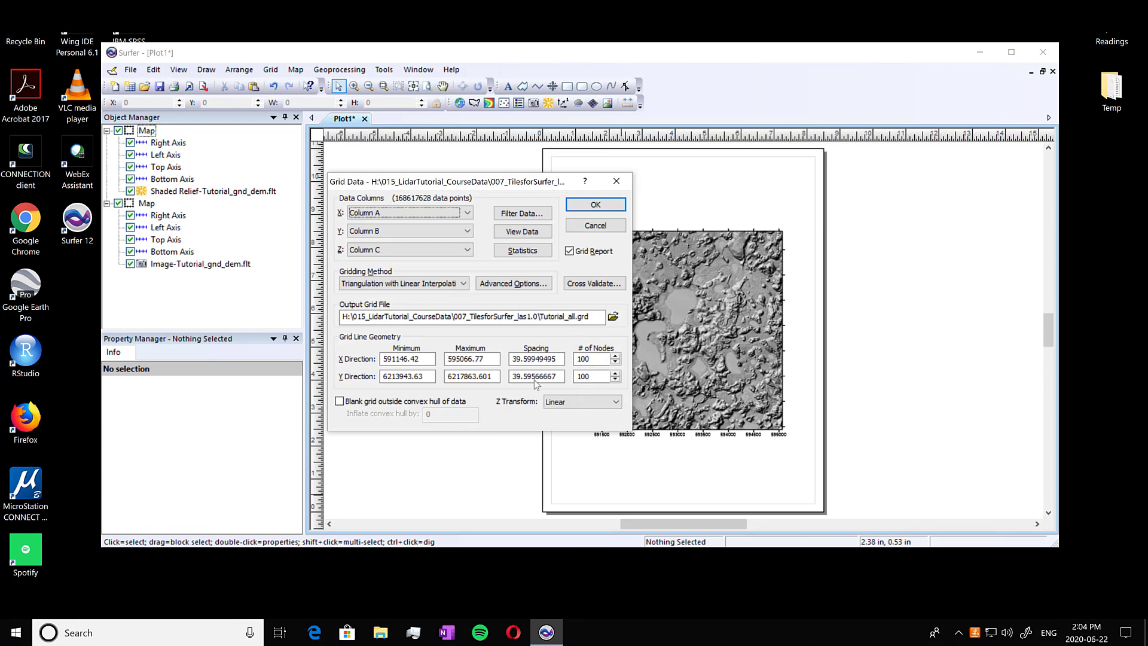
Step: Switch gridding to Data Metrics with the Maximum Z order statistic, and bring up its Search settings
{"action": "left_click", "coordinate": [461, 284]}
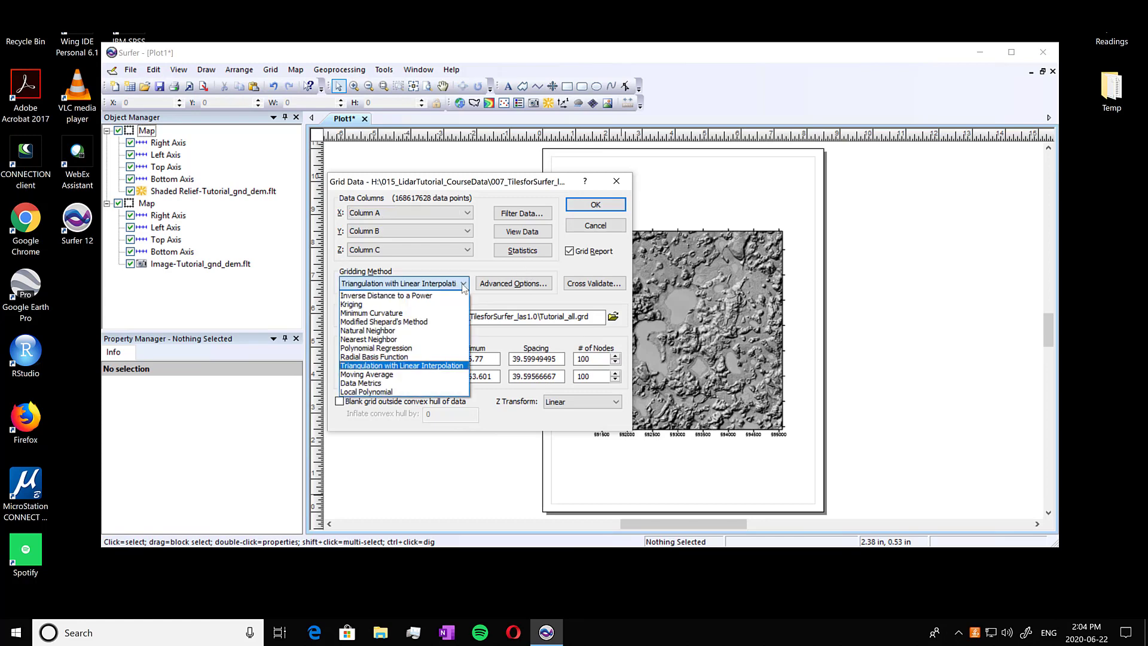
{"action": "left_click", "coordinate": [435, 384]}
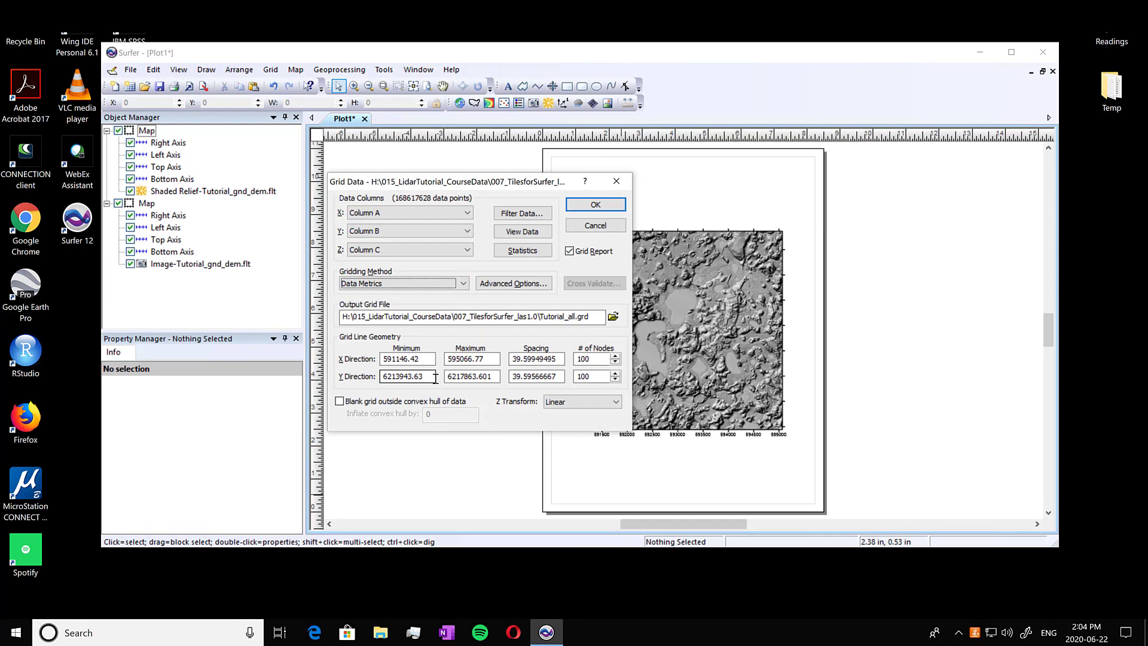
{"action": "left_click", "coordinate": [512, 284]}
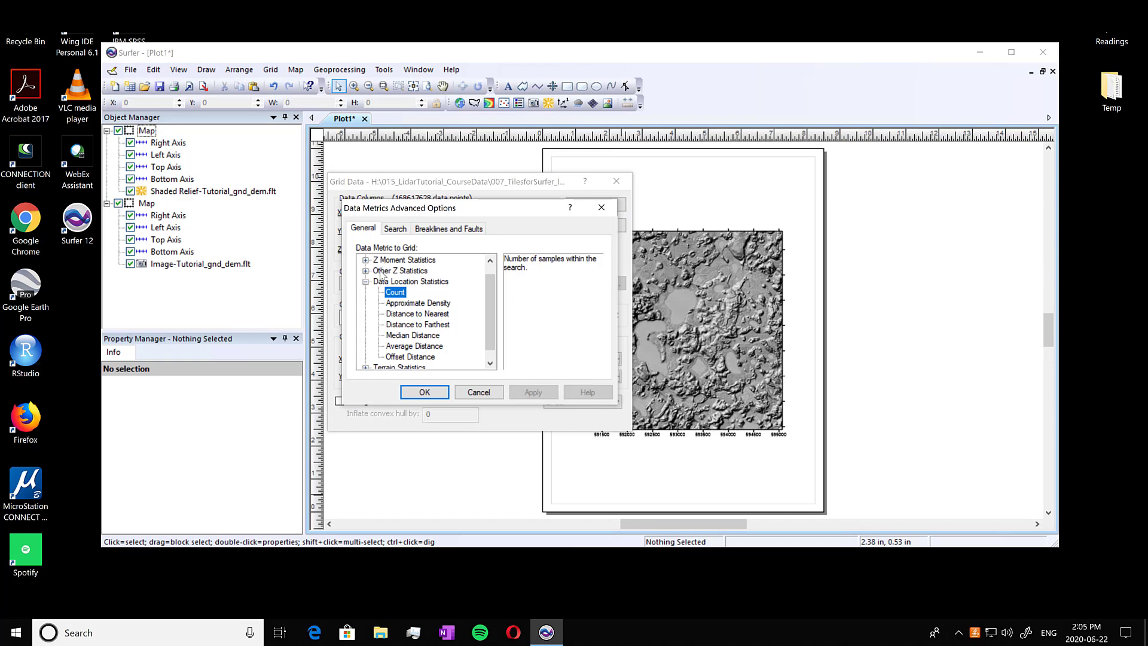
{"action": "left_click", "coordinate": [365, 282]}
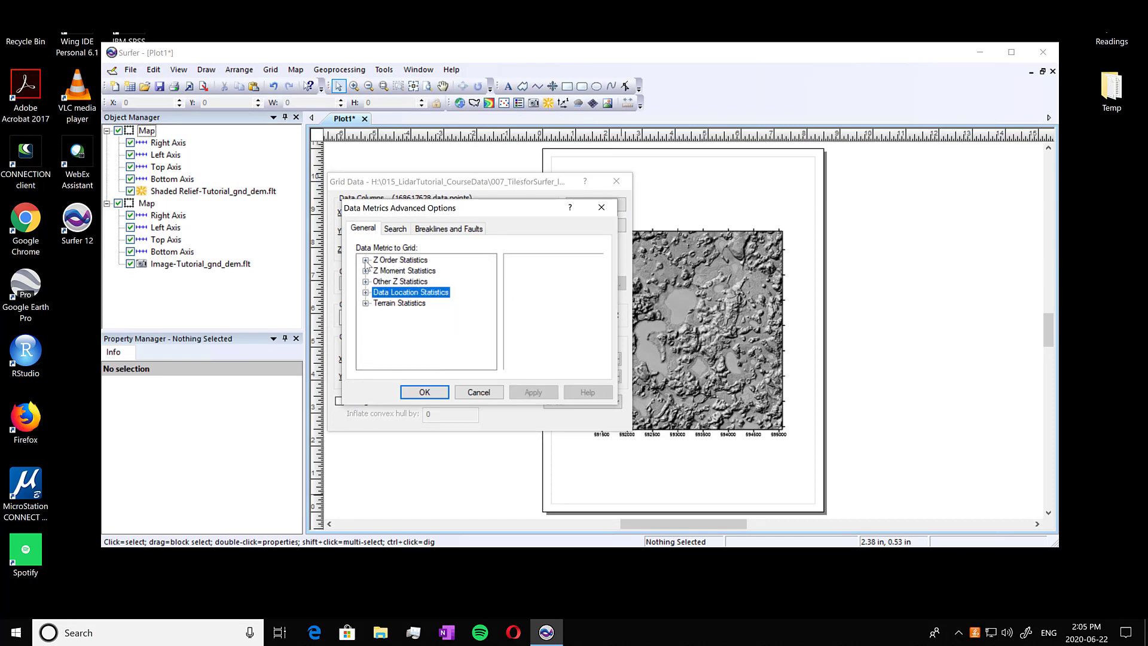
{"action": "left_click", "coordinate": [366, 261]}
{"action": "left_click", "coordinate": [401, 314]}
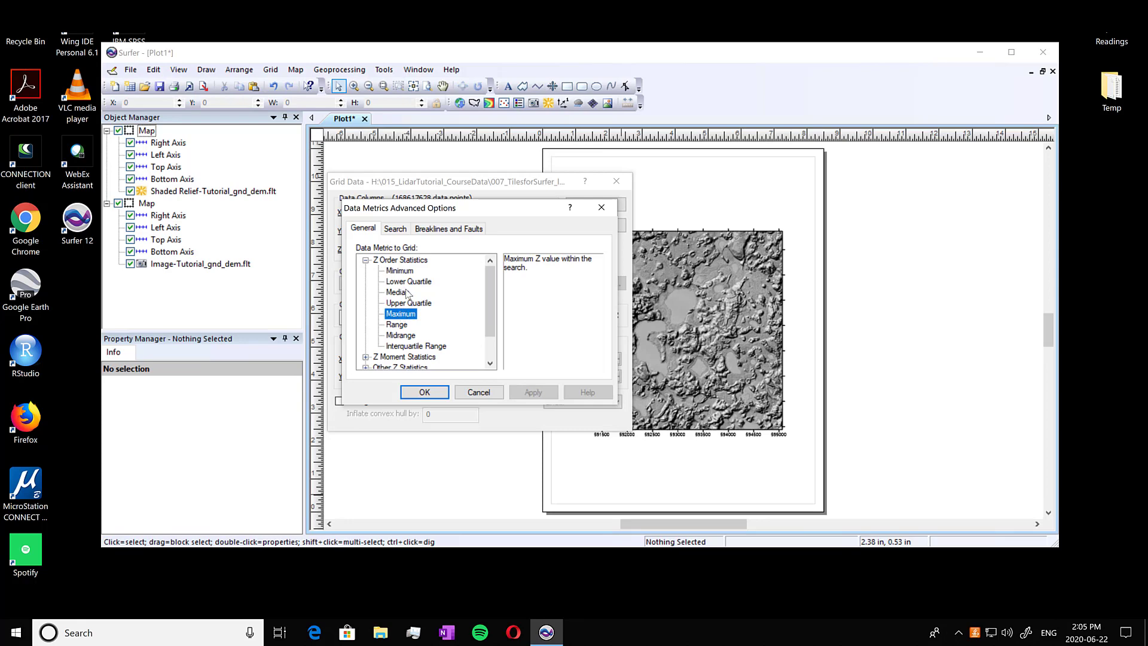
{"action": "left_click", "coordinate": [396, 230]}
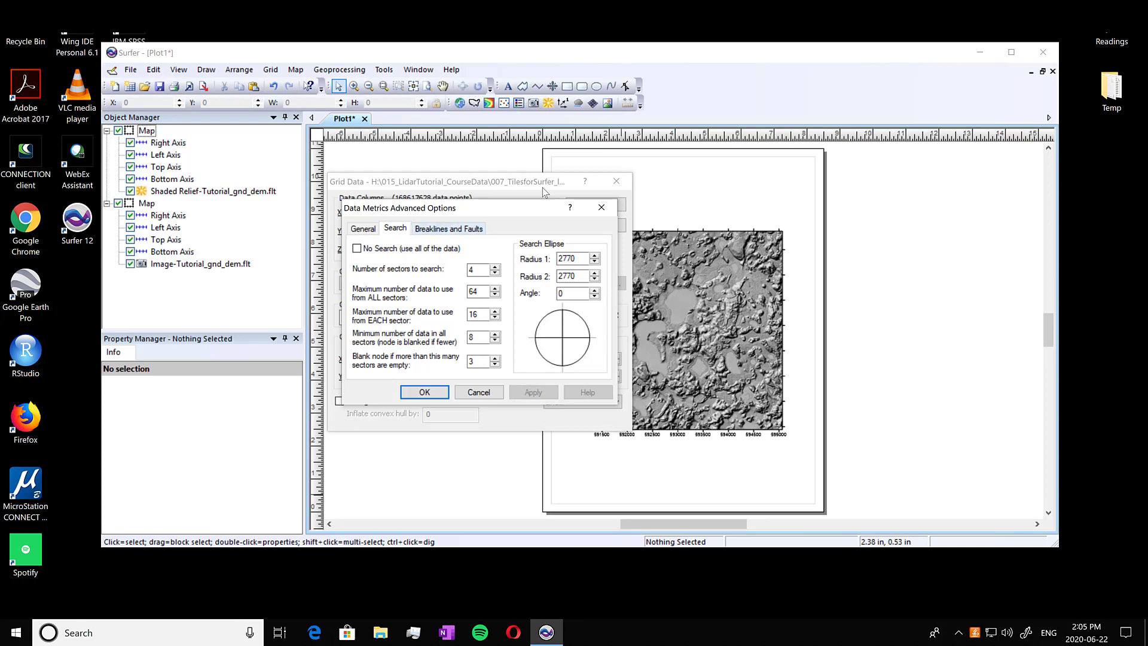
Step: Set search limits to 10000 overall and per sector, minimum 2, with both radii 1, and accept
{"action": "left_click", "coordinate": [482, 293]}
{"action": "key", "text": "BackSpace"}
{"action": "key", "text": "BackSpace"}
{"action": "type", "text": "10000"}
{"action": "key", "text": "Tab"}
{"action": "type", "text": "1000"}
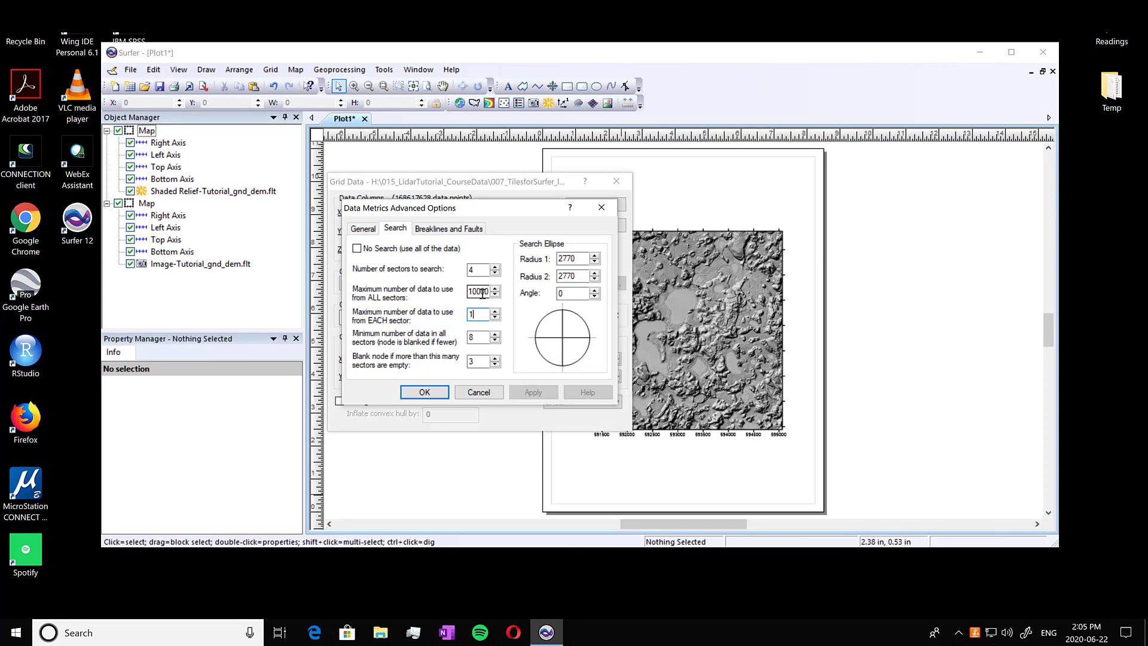
{"action": "type", "text": "0"}
{"action": "key", "text": "Tab"}
{"action": "type", "text": "2"}
{"action": "key", "text": "Tab"}
{"action": "key", "text": "Tab"}
{"action": "type", "text": "1"}
{"action": "key", "text": "Tab"}
{"action": "type", "text": "1"}
{"action": "left_click", "coordinate": [441, 394]}
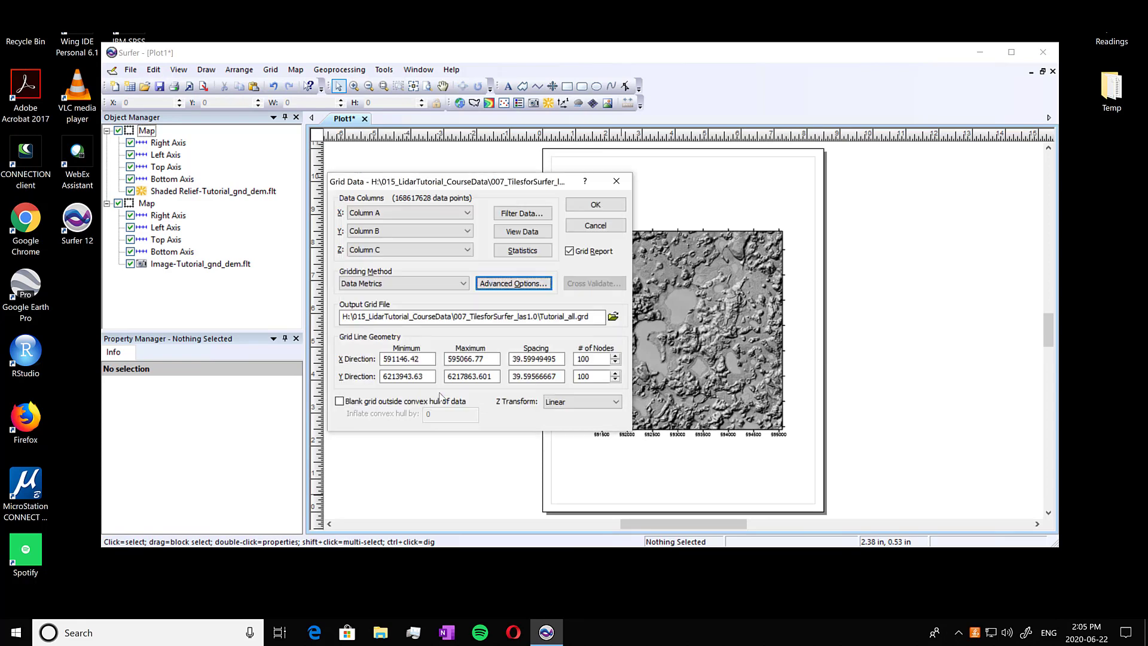
Step: Round the X grid limits to 591147–595066 and set X spacing to 1
{"action": "left_click", "coordinate": [431, 359]}
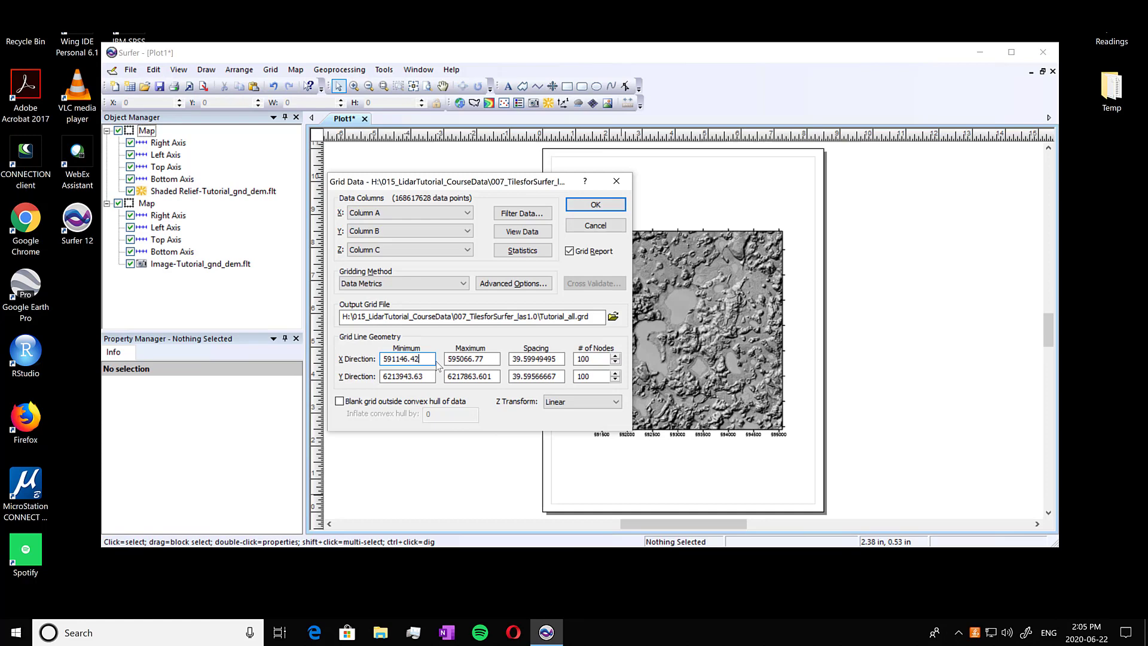
{"action": "key", "text": "BackSpace"}
{"action": "key", "text": "BackSpace"}
{"action": "key", "text": "BackSpace"}
{"action": "type", "text": "7"}
{"action": "key", "text": "Tab"}
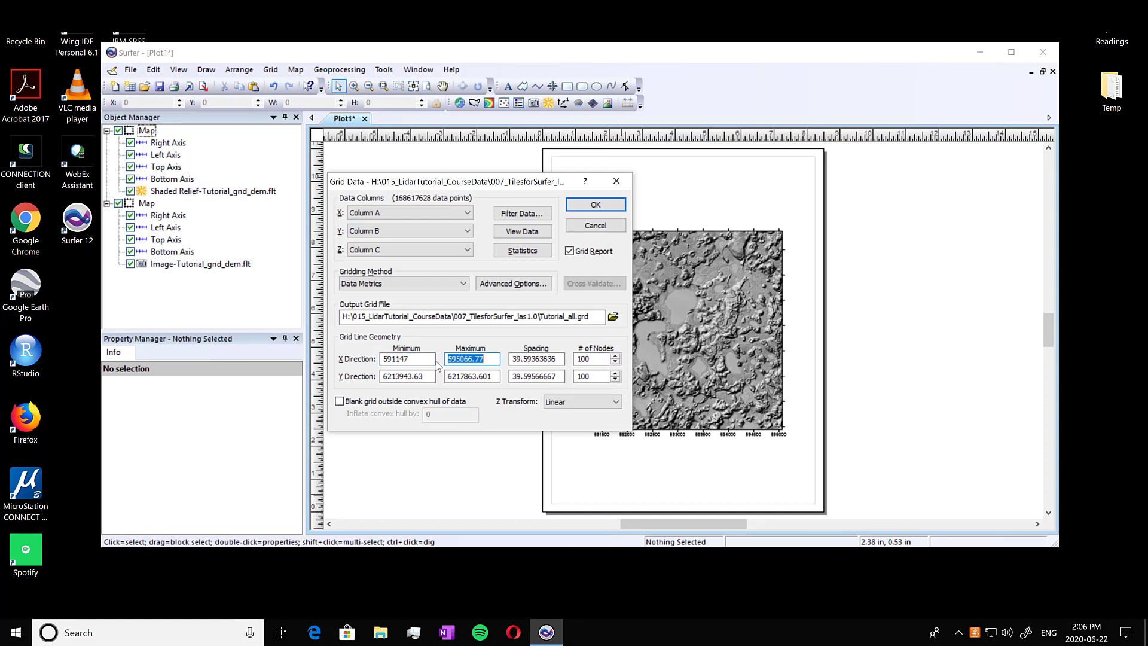
{"action": "key", "text": "End"}
{"action": "key", "text": "BackSpace"}
{"action": "key", "text": "BackSpace"}
{"action": "key", "text": "BackSpace"}
{"action": "key", "text": "Tab"}
{"action": "type", "text": "1"}
{"action": "key", "text": "Tab"}
Step: Round the Y grid limits to 6213944–6217863 and set Y spacing to 1
{"action": "key", "text": "Tab"}
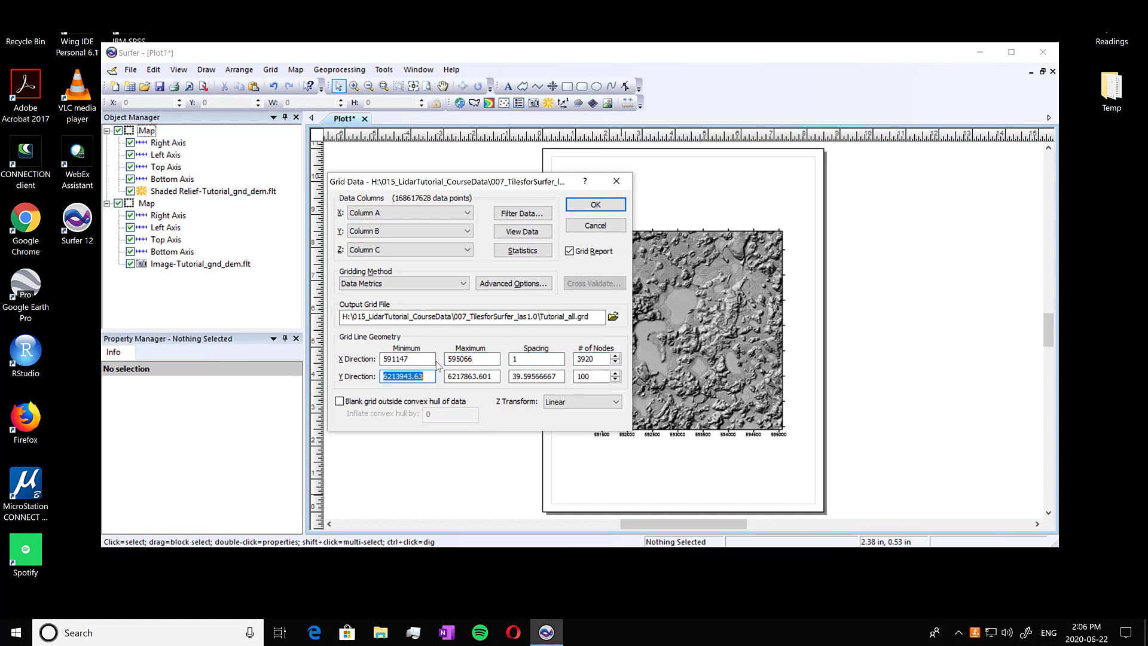
{"action": "key", "text": "End"}
{"action": "key", "text": "BackSpace"}
{"action": "key", "text": "BackSpace"}
{"action": "key", "text": "BackSpace"}
{"action": "key", "text": "BackSpace"}
{"action": "type", "text": "4"}
{"action": "key", "text": "Tab"}
{"action": "key", "text": "End"}
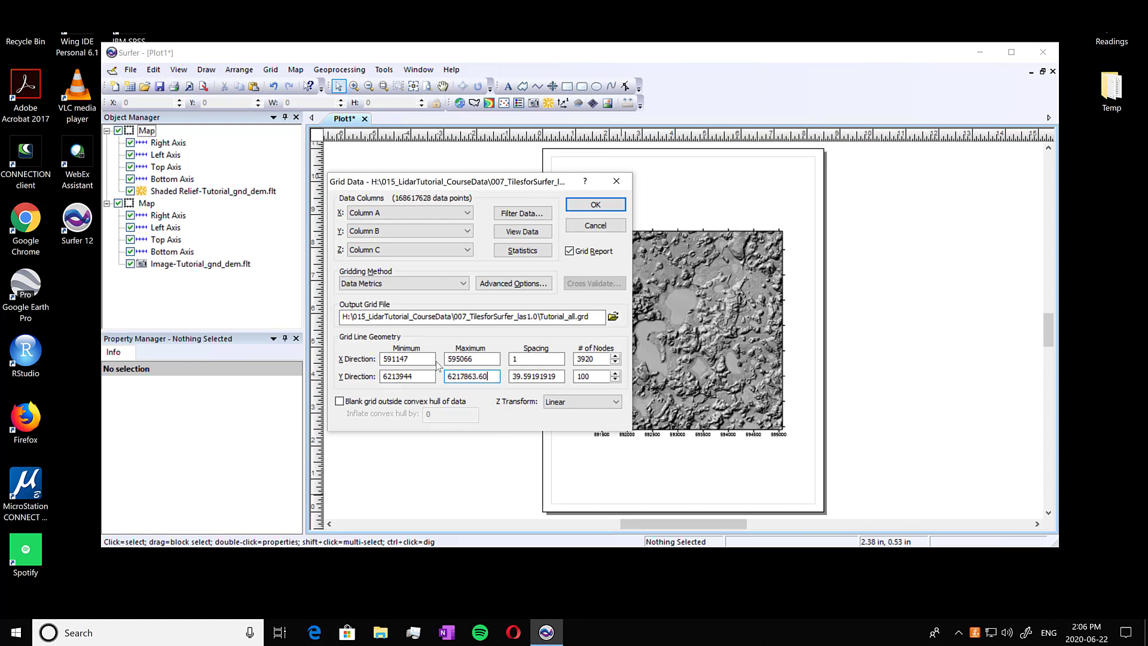
{"action": "key", "text": "BackSpace"}
{"action": "key", "text": "BackSpace"}
{"action": "key", "text": "BackSpace"}
{"action": "key", "text": "Tab"}
{"action": "type", "text": "1"}
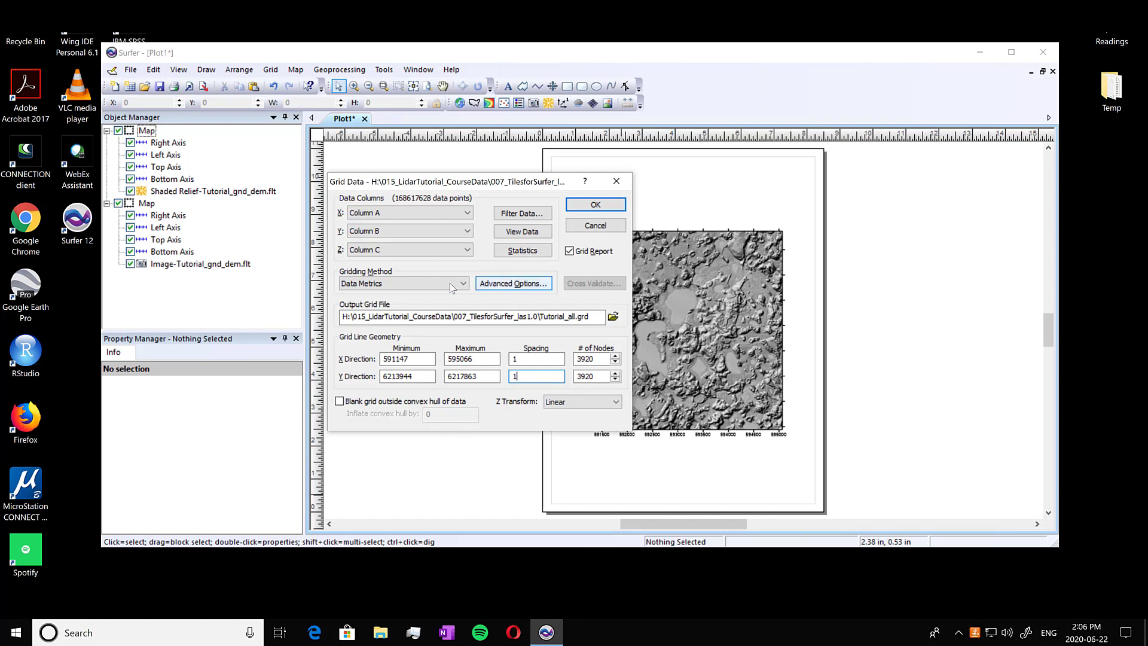
Step: Recheck the Data Metrics breakline and search options and close them unchanged
{"action": "left_click", "coordinate": [499, 287]}
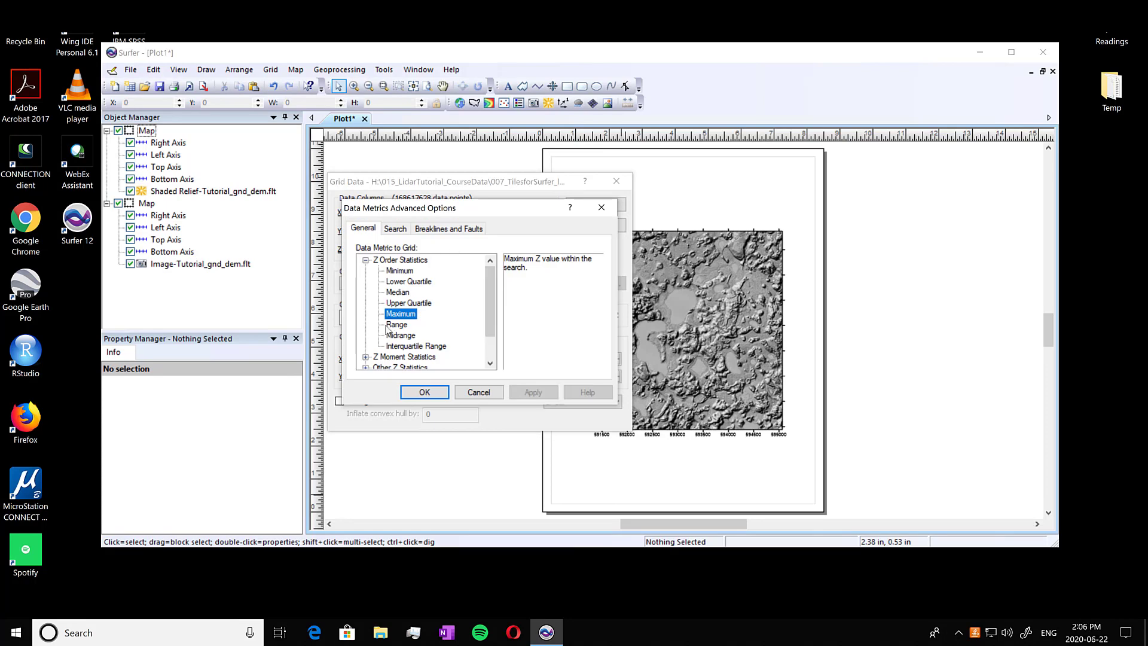
{"action": "left_click", "coordinate": [443, 229]}
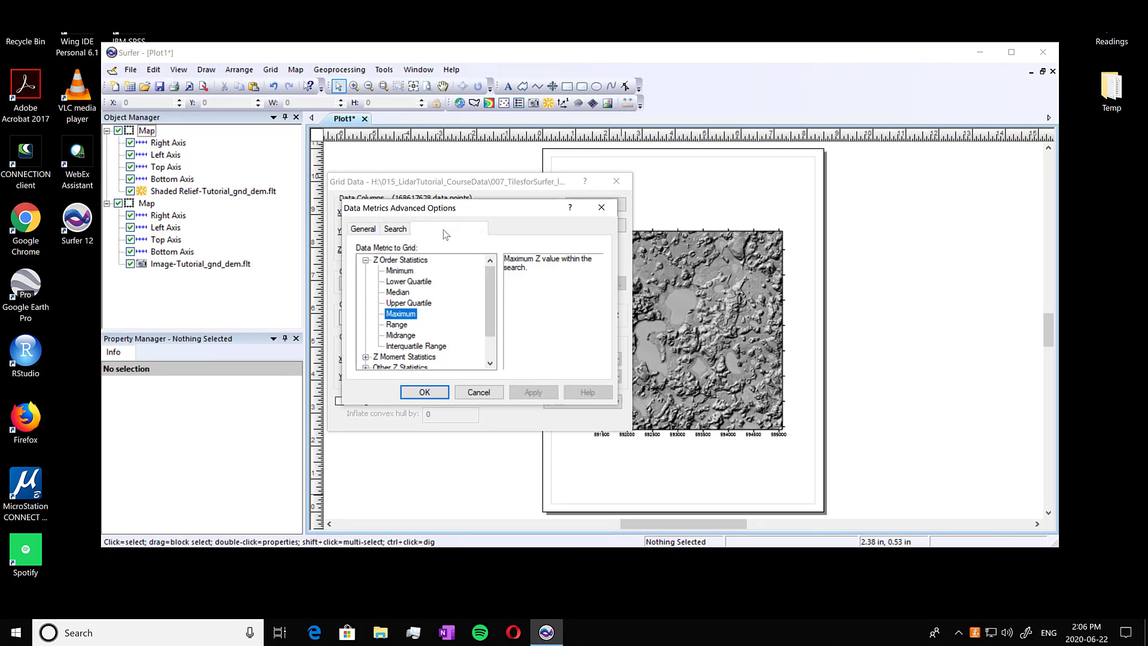
{"action": "left_click", "coordinate": [397, 230]}
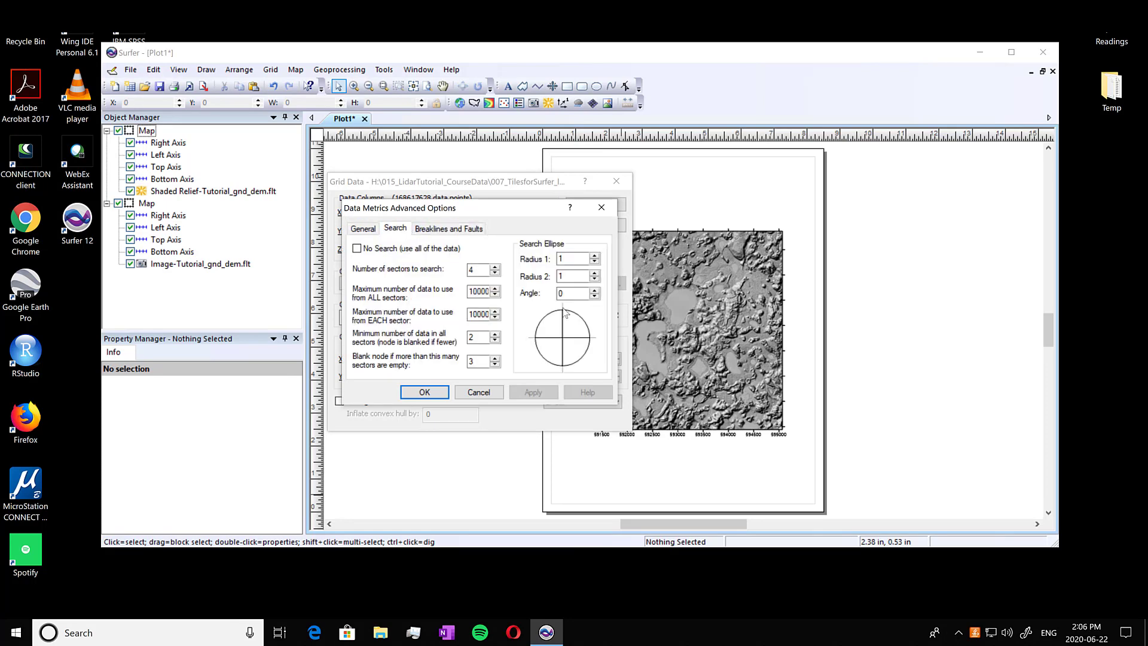
{"action": "left_click", "coordinate": [425, 391]}
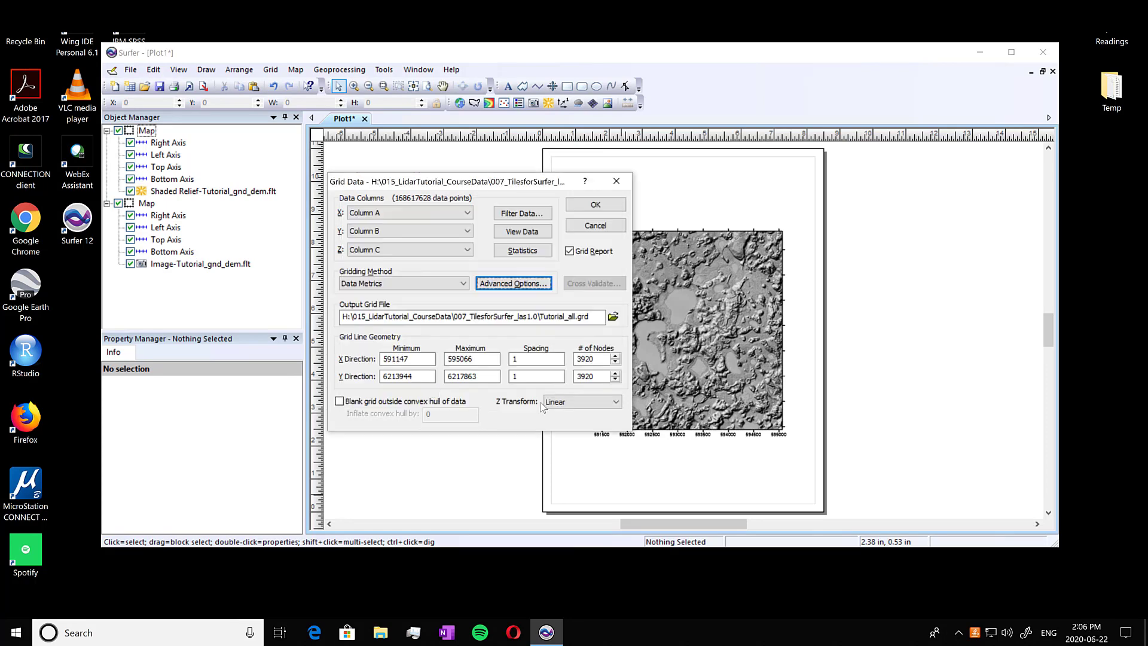
Step: Run the gridding to create Tutorial_001_dsm.flt and acknowledge the grid-created message
{"action": "left_click", "coordinate": [591, 206]}
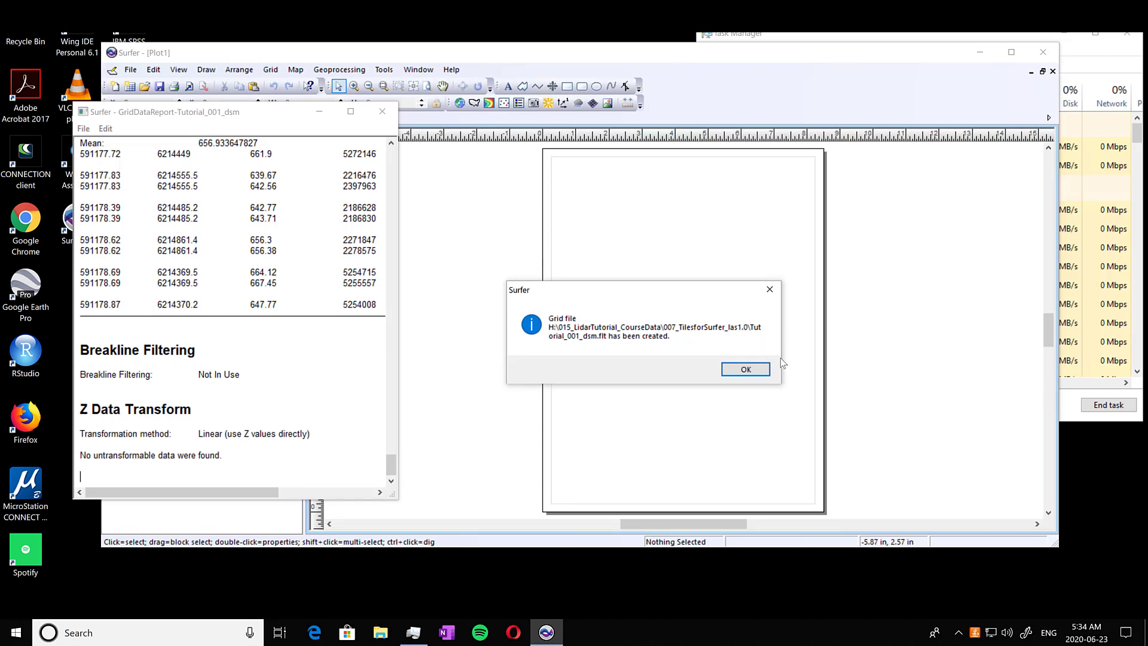
{"action": "left_click", "coordinate": [766, 368]}
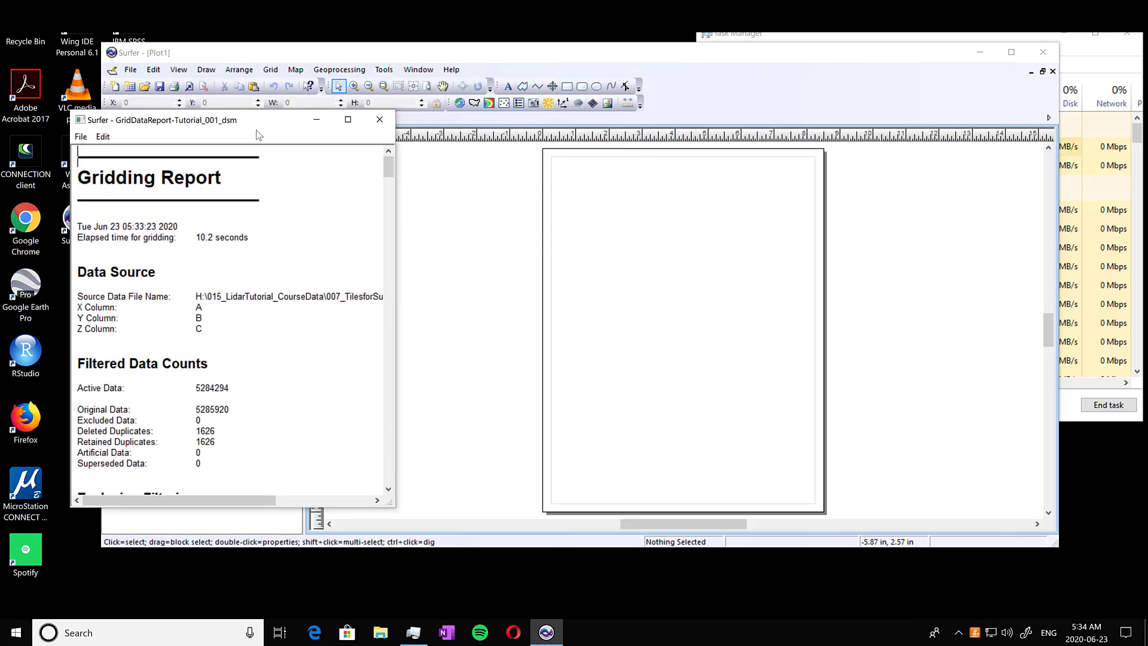
Step: Move the report aside and add Tutorial_001_dsm.flt to the page as a new image map
{"action": "left_click_drag", "start_coordinate": [266, 114], "coordinate": [253, 136]}
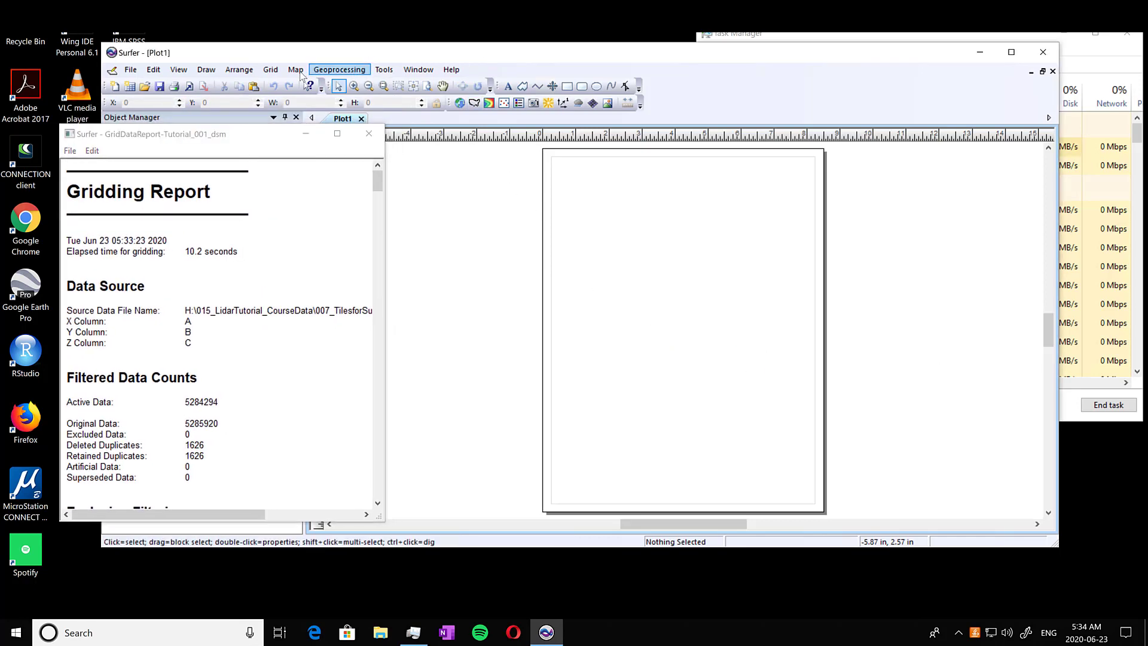
{"action": "left_click", "coordinate": [295, 69]}
{"action": "mouse_move", "coordinate": [325, 90]}
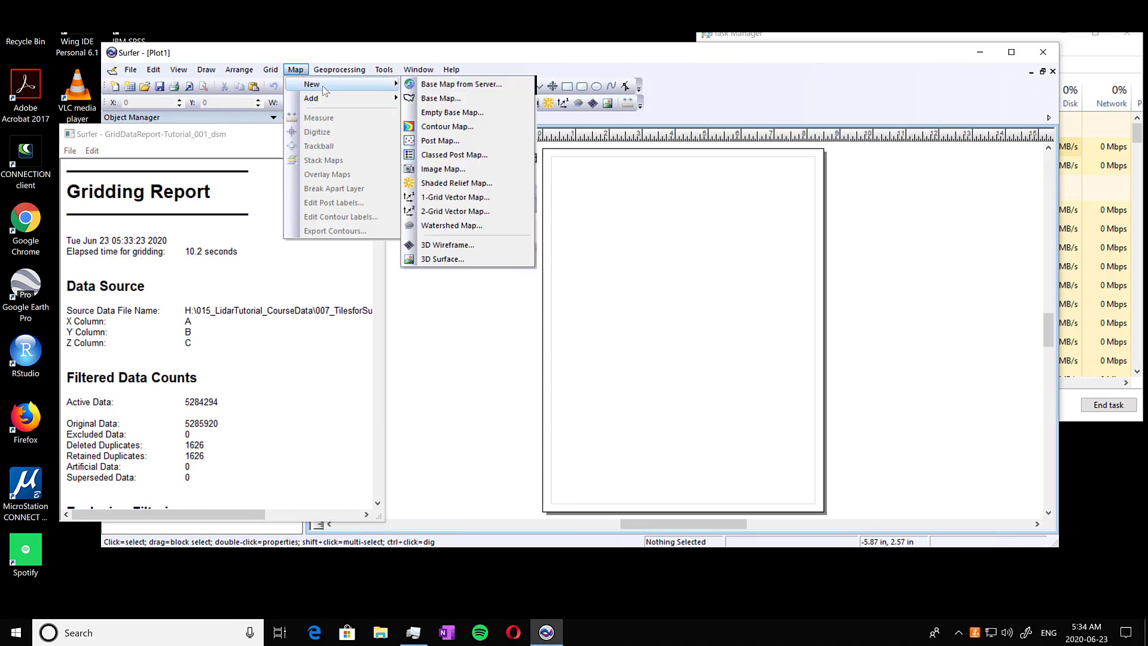
{"action": "left_click", "coordinate": [487, 168]}
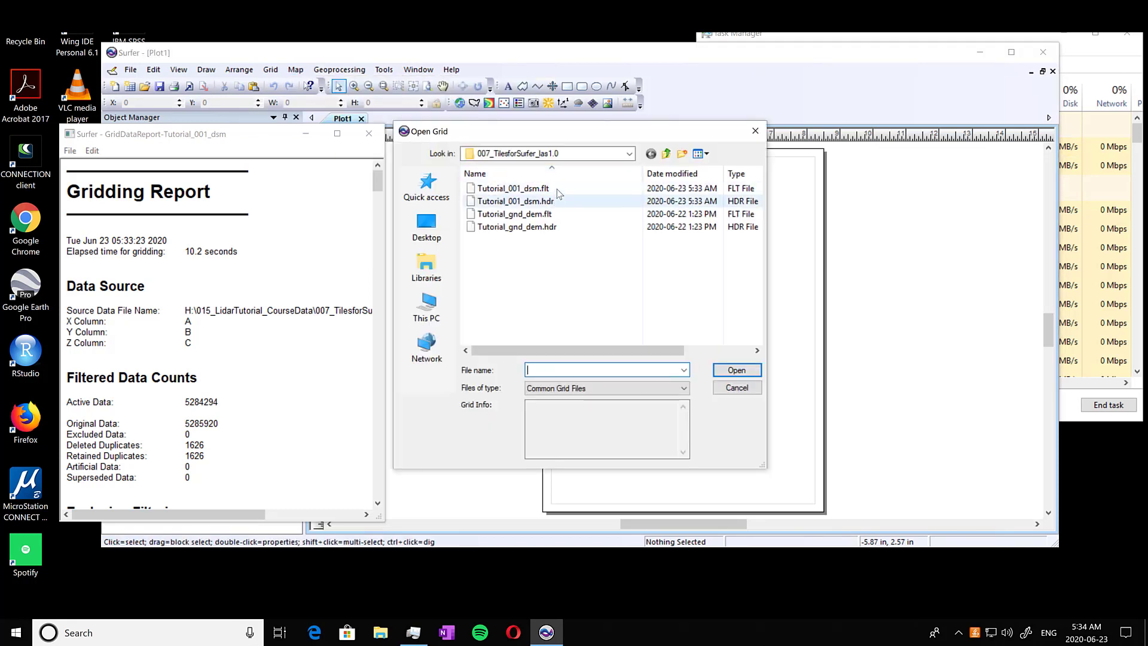
{"action": "left_click", "coordinate": [558, 189]}
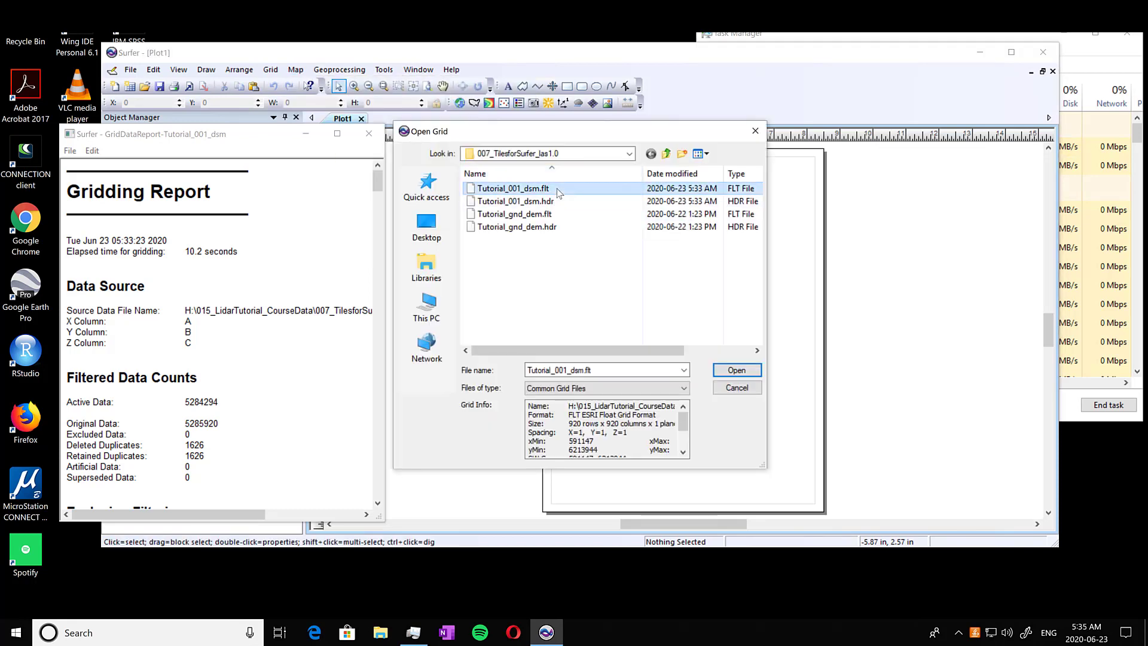
{"action": "left_click", "coordinate": [748, 371]}
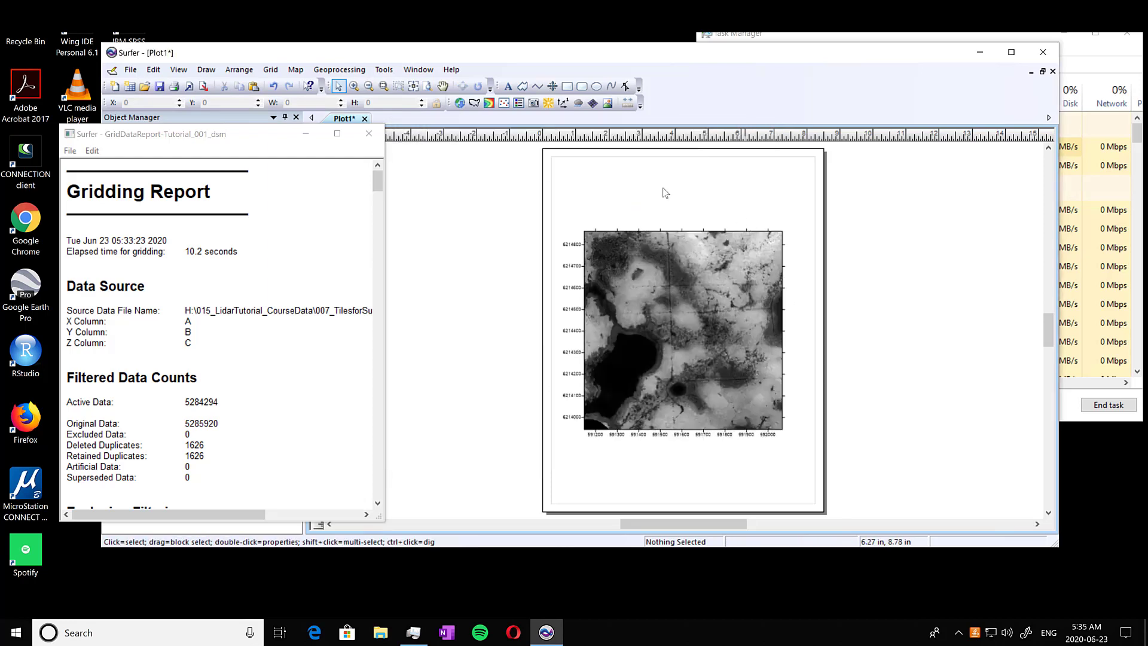
Step: Add a shaded relief map of Tutorial_001_dsm.flt, then zoom in and out to inspect it
{"action": "left_click", "coordinate": [295, 69]}
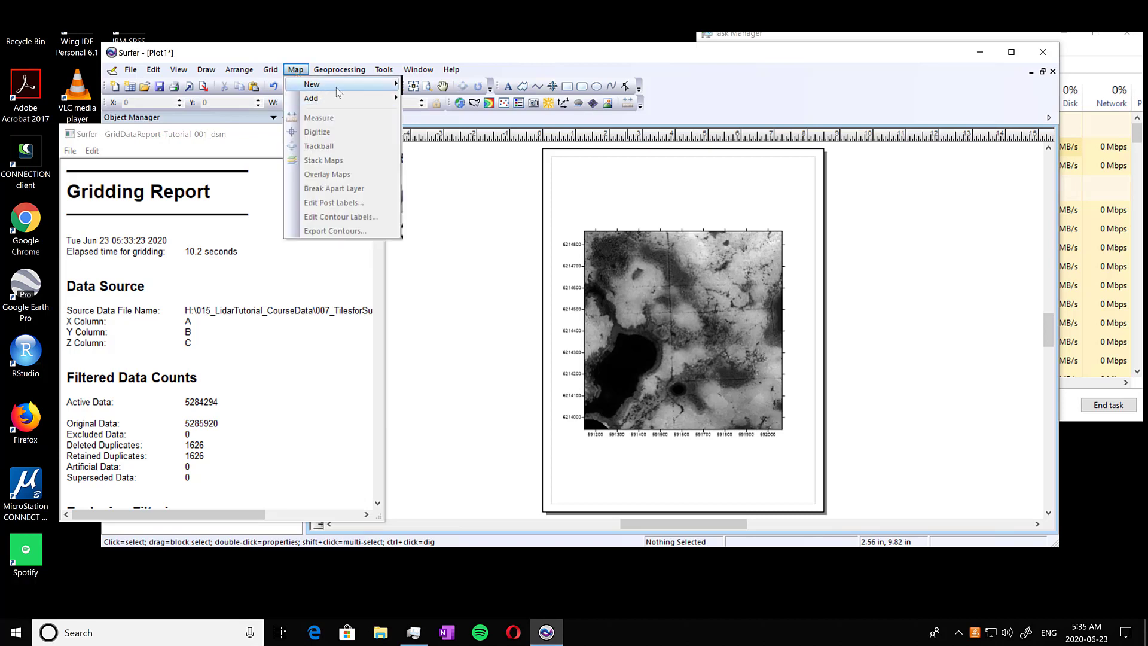
{"action": "mouse_move", "coordinate": [336, 84]}
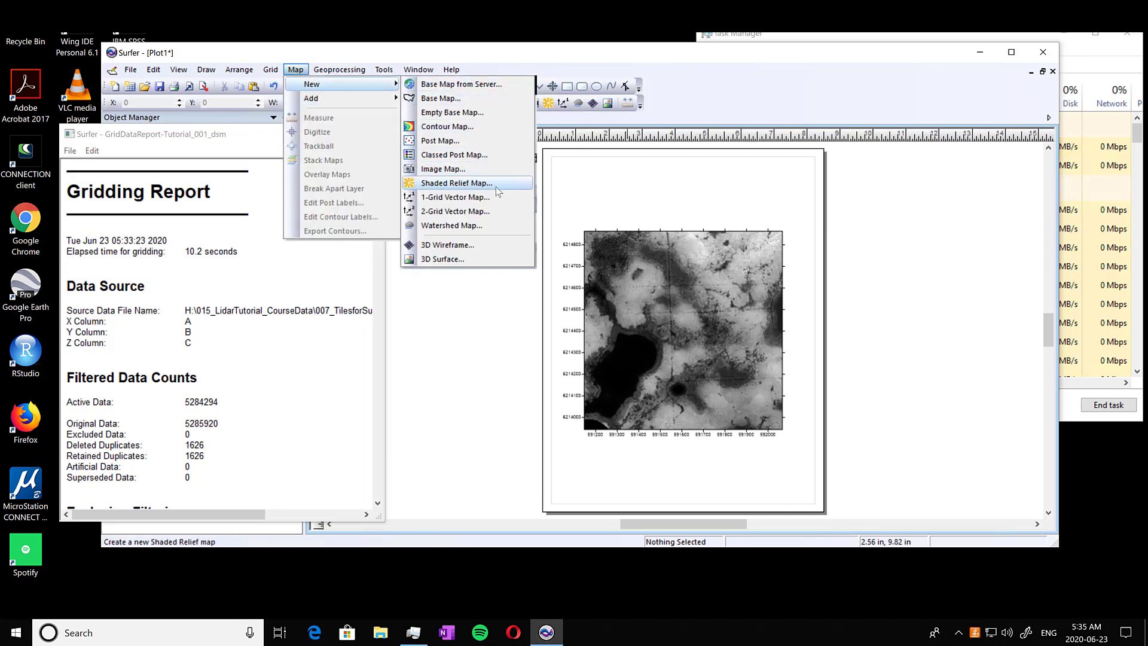
{"action": "left_click", "coordinate": [456, 183]}
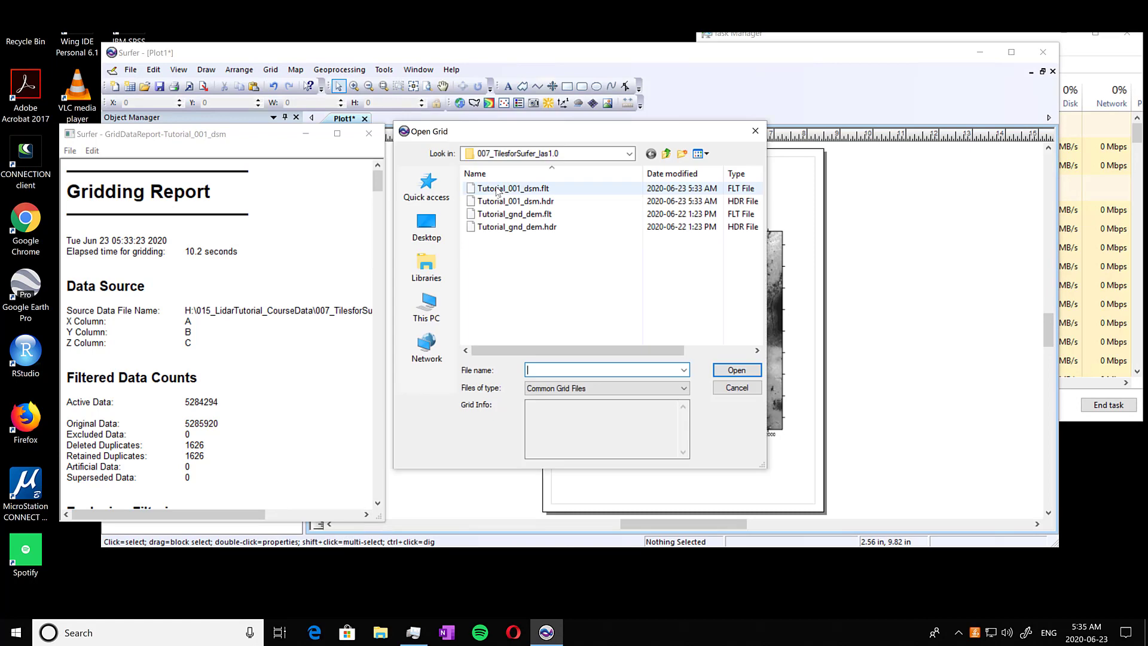
{"action": "left_click", "coordinate": [596, 190]}
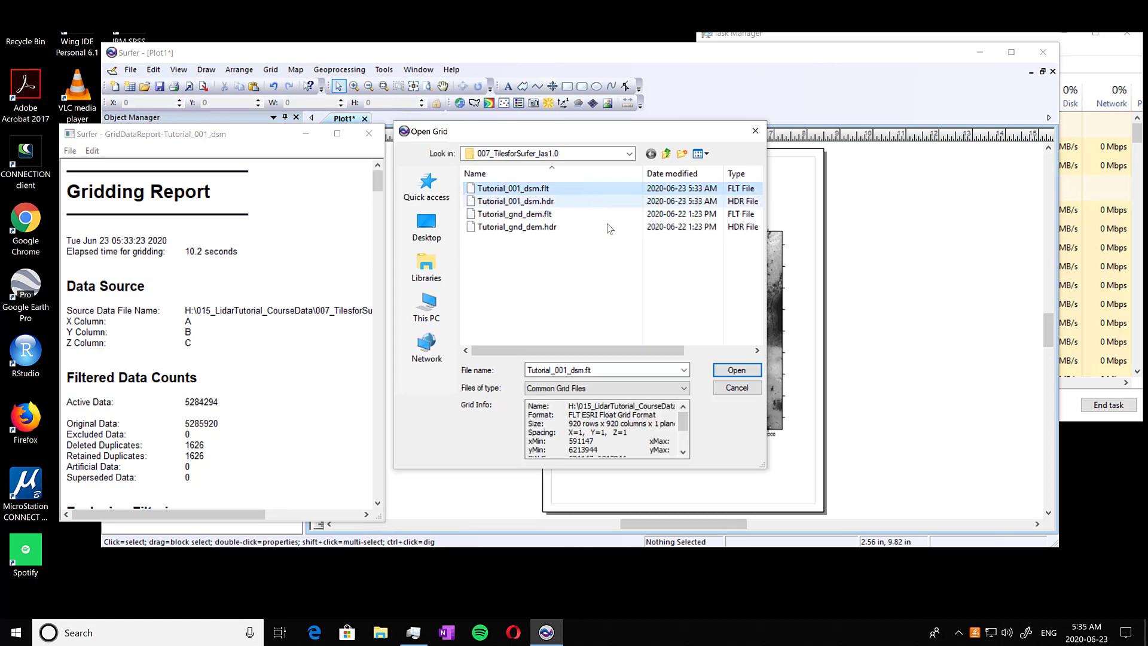
{"action": "left_click", "coordinate": [736, 370]}
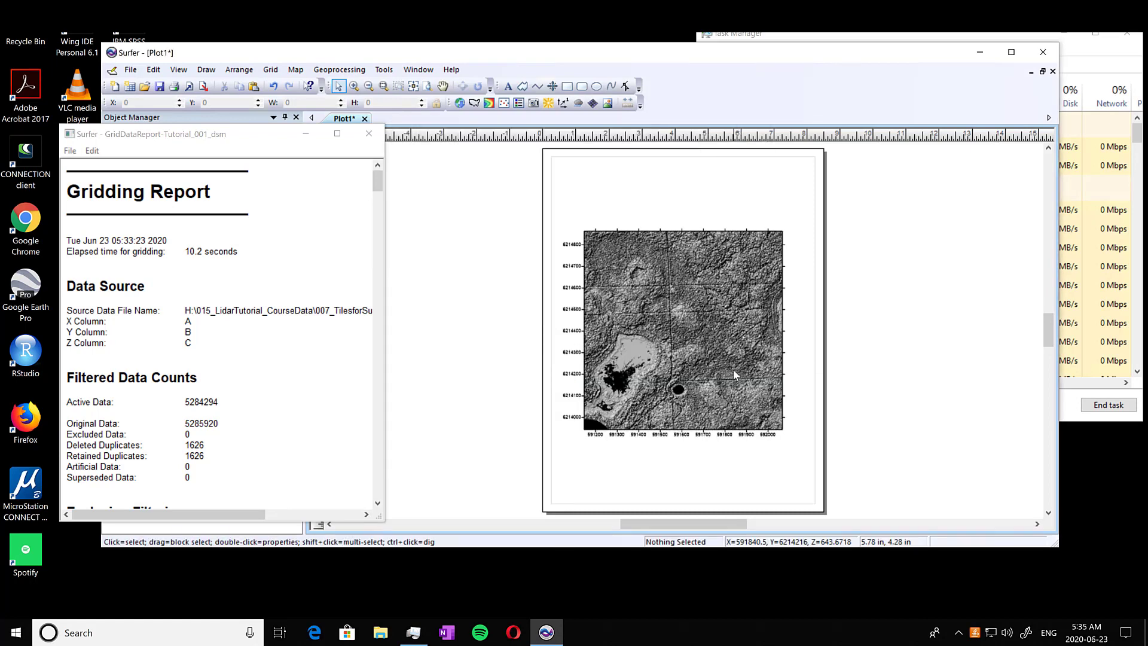
{"action": "scroll", "coordinate": [708, 357], "scroll_direction": "up", "scroll_amount": 5}
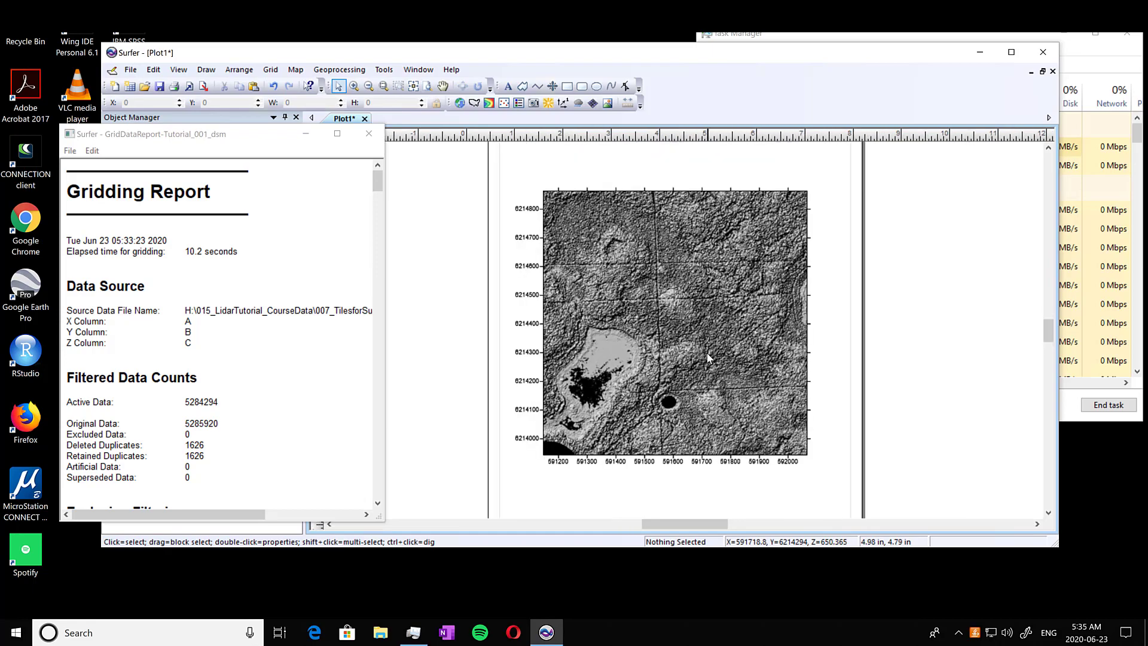
{"action": "scroll", "coordinate": [715, 304], "scroll_direction": "up", "scroll_amount": 2}
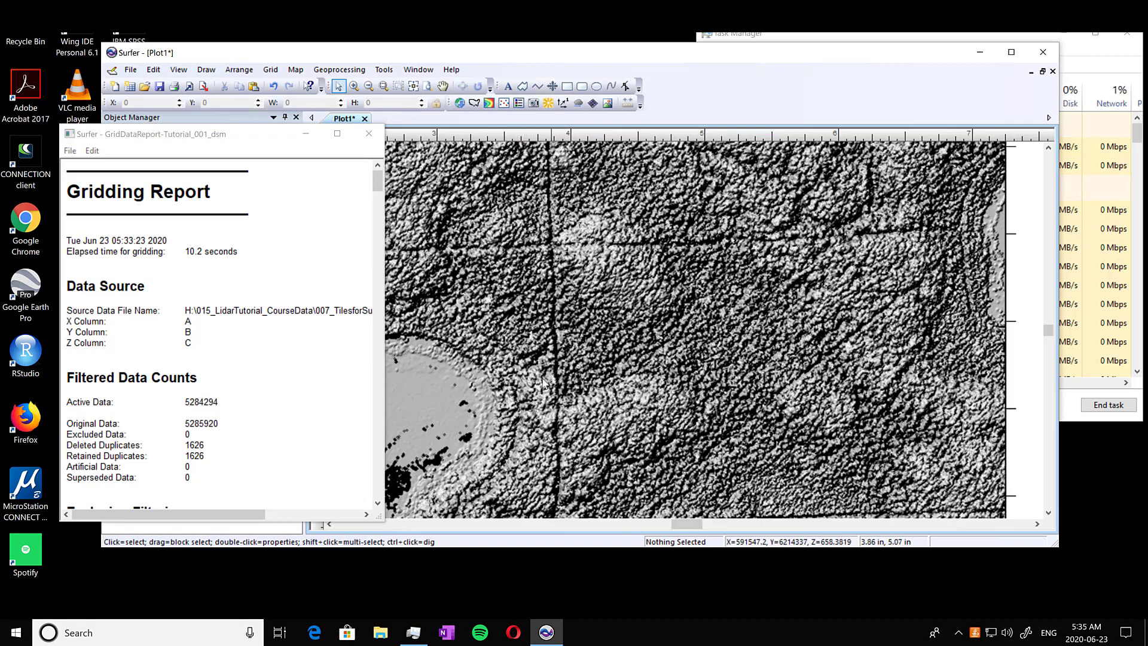
{"action": "scroll", "coordinate": [572, 365], "scroll_direction": "down", "scroll_amount": 2}
{"action": "scroll", "coordinate": [570, 365], "scroll_direction": "down", "scroll_amount": 4}
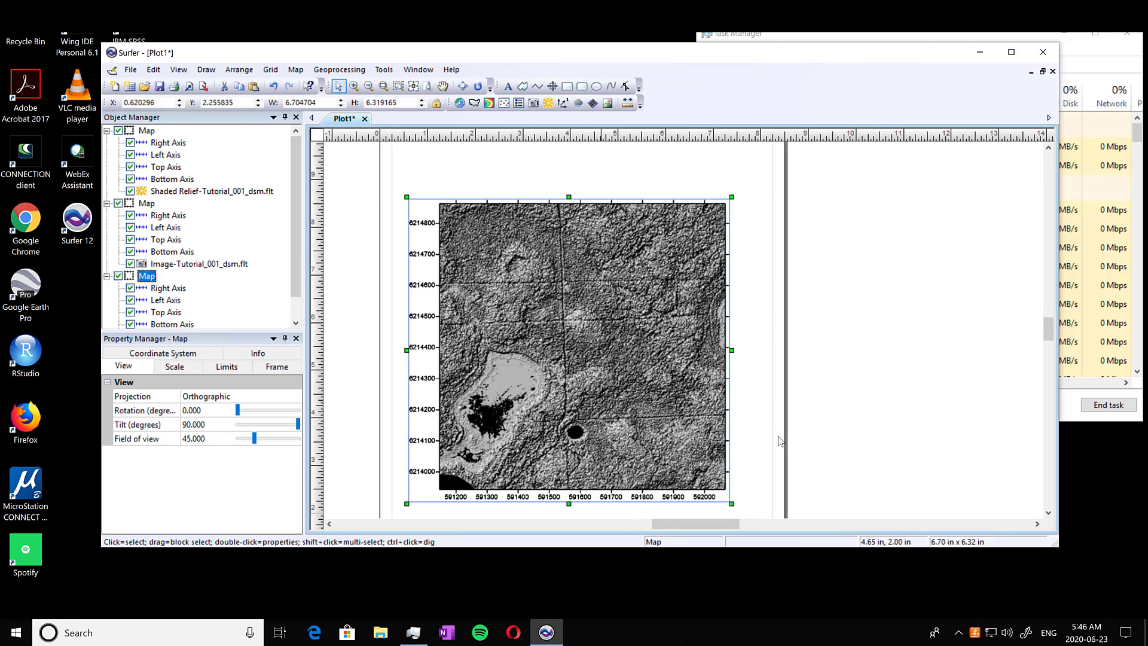
Step: Drag the shaded relief, dsm and gnd maps apart on the page
{"action": "left_click", "coordinate": [598, 308]}
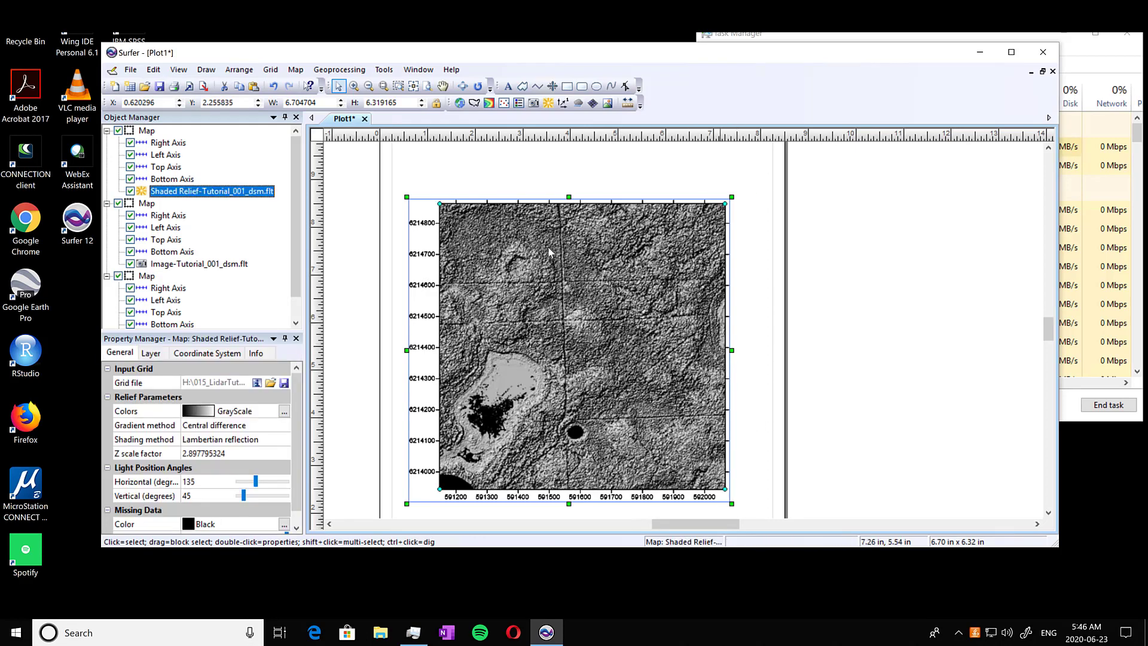
{"action": "left_click_drag", "start_coordinate": [523, 269], "coordinate": [790, 272]}
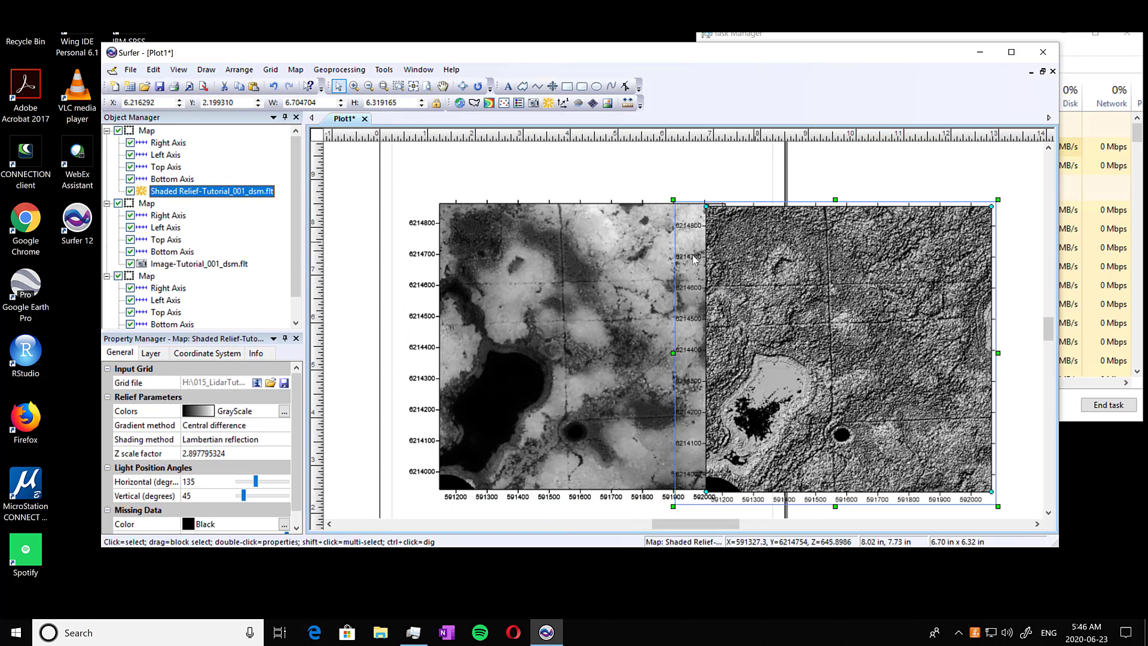
{"action": "left_click", "coordinate": [575, 286]}
{"action": "left_click_drag", "start_coordinate": [563, 310], "coordinate": [523, 194]}
{"action": "left_click", "coordinate": [544, 428]}
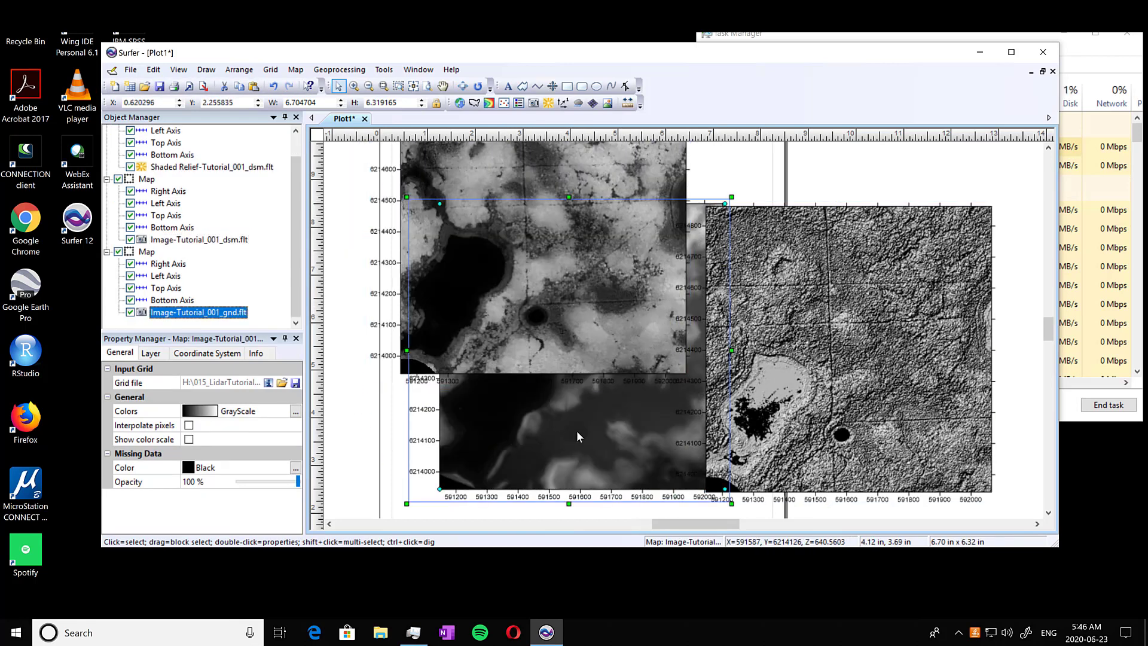
{"action": "left_click_drag", "start_coordinate": [565, 440], "coordinate": [501, 491]}
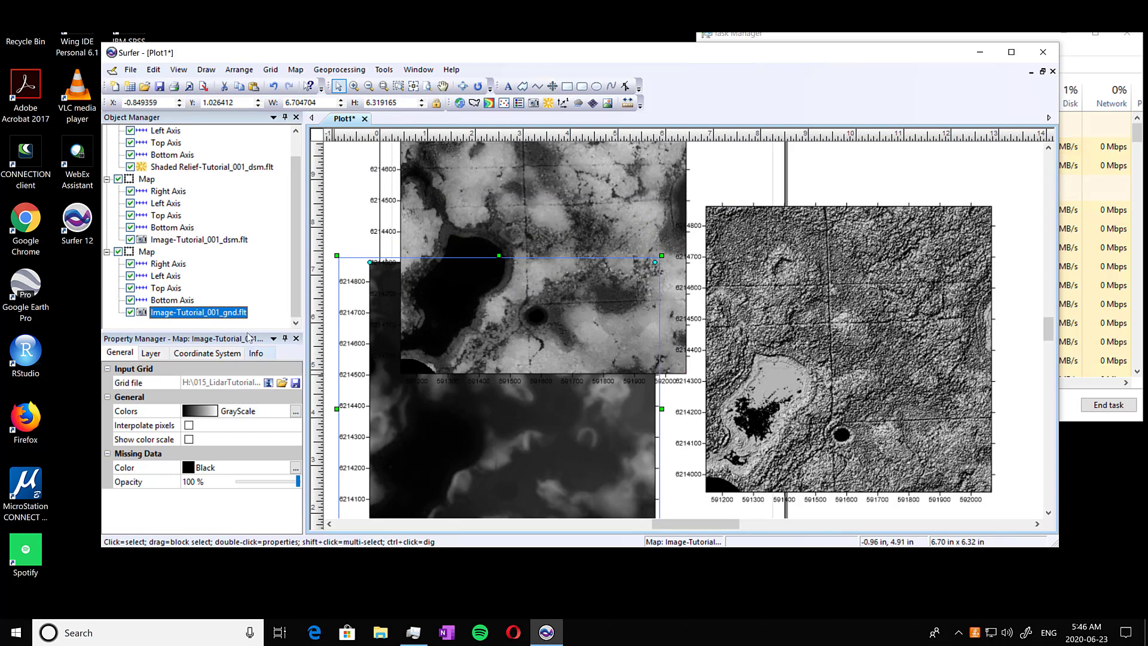
Step: Delete the shaded relief map and move the dsm image map to the page's right side
{"action": "left_click", "coordinate": [586, 194]}
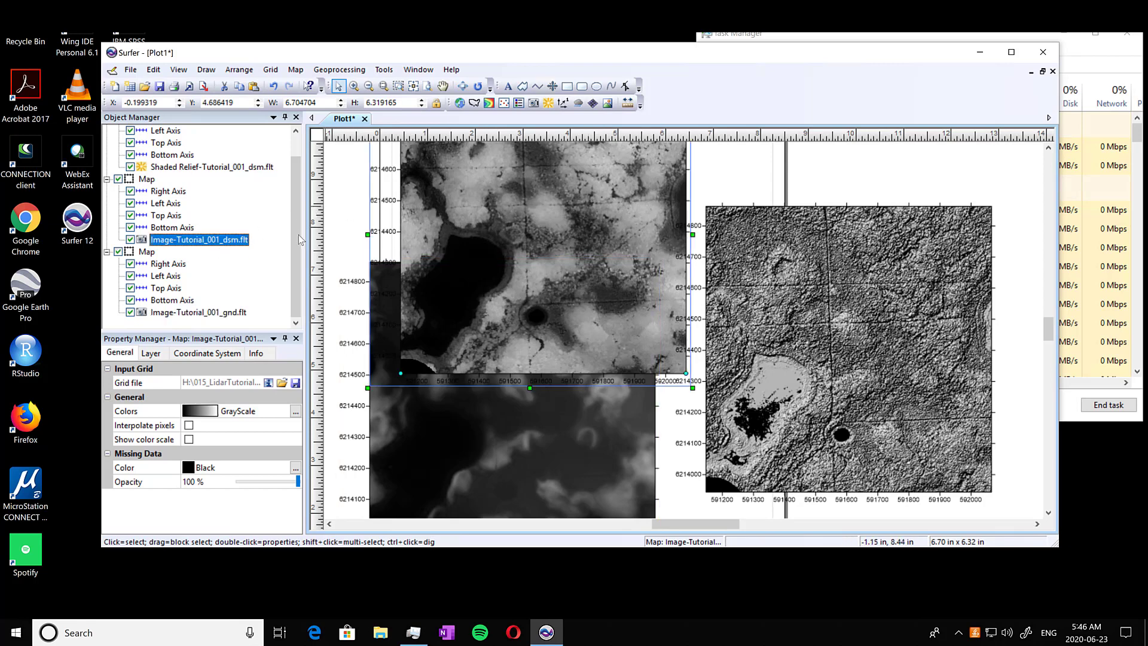
{"action": "left_click", "coordinate": [784, 257]}
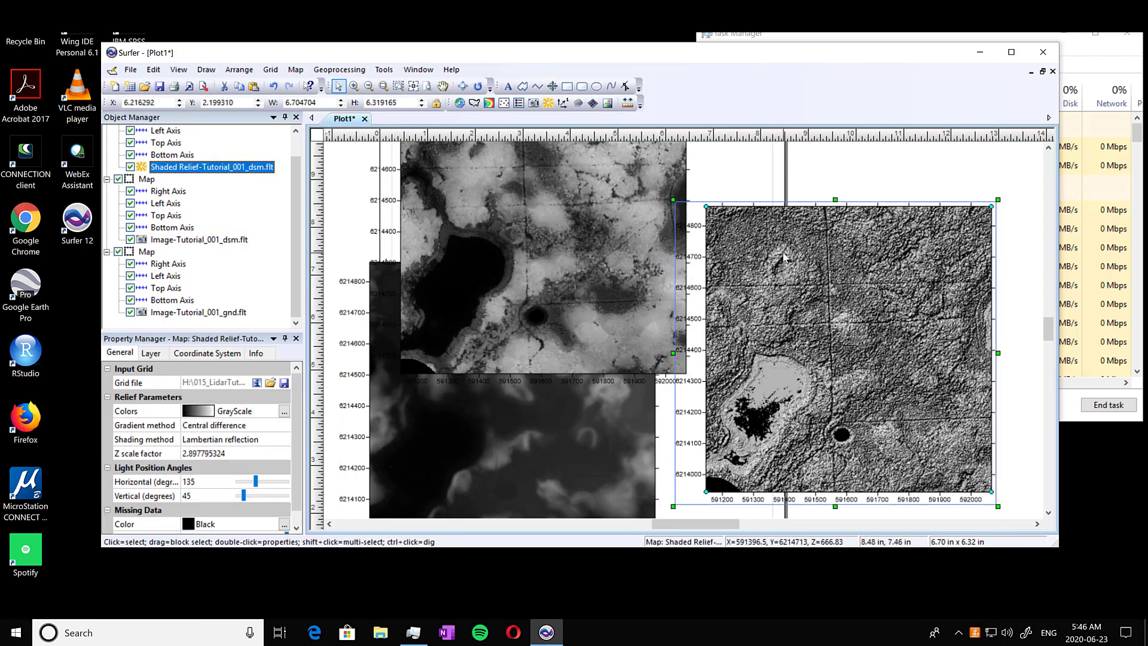
{"action": "key", "text": "Delete"}
{"action": "left_click", "coordinate": [688, 303]}
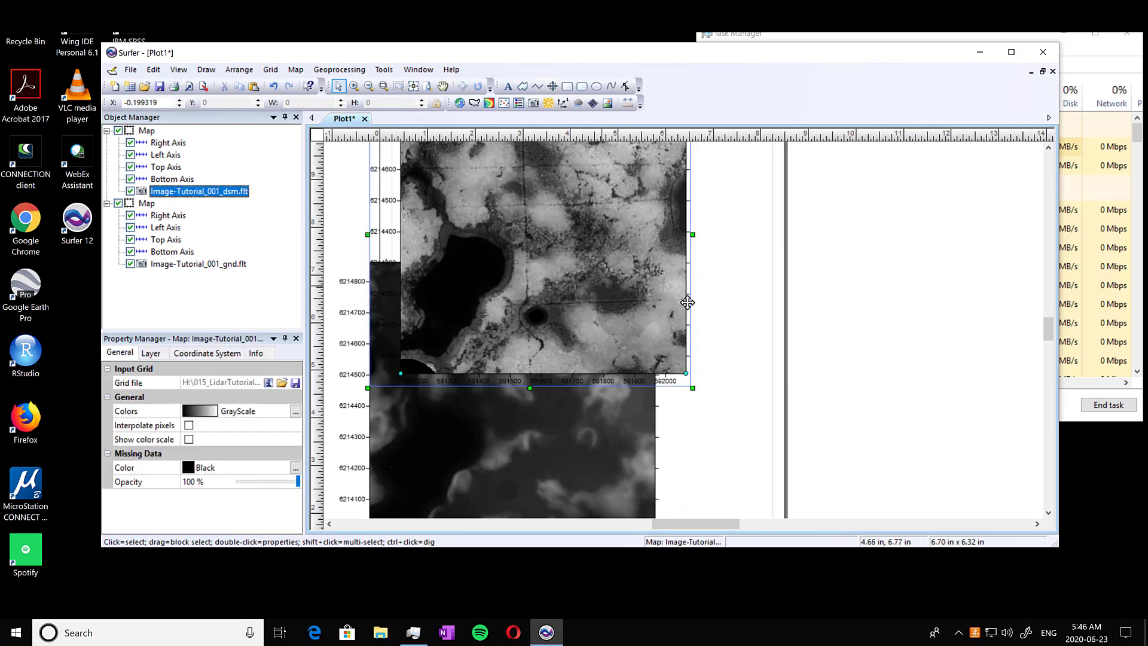
{"action": "left_click_drag", "start_coordinate": [687, 303], "coordinate": [920, 437]}
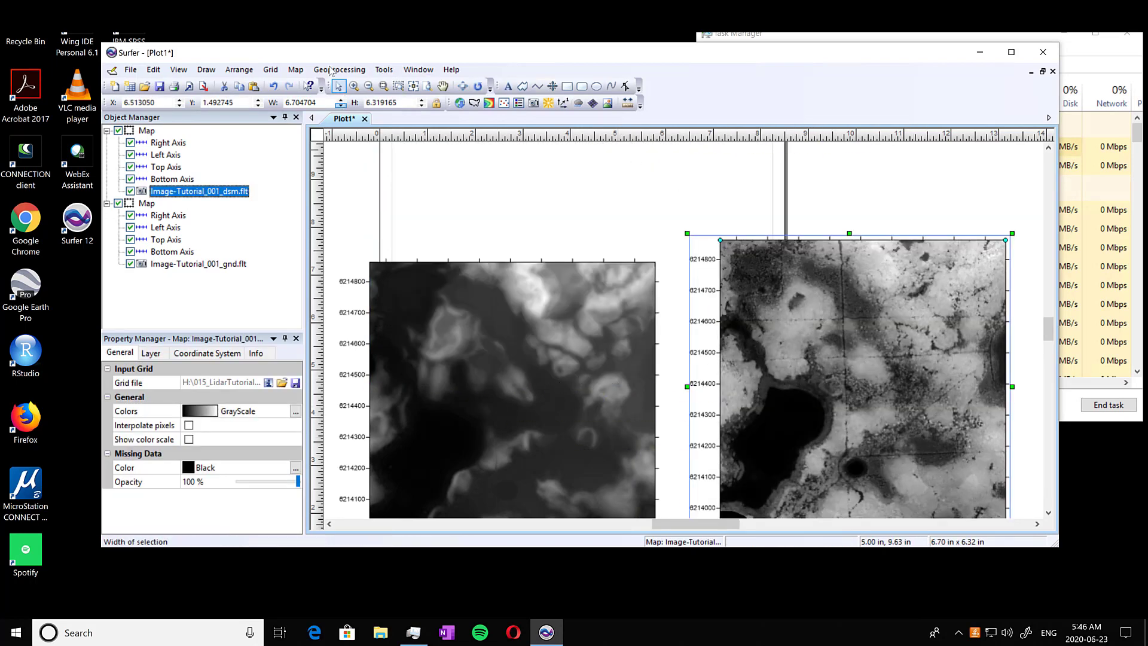
Step: Start a Grid Math calculation with Tutorial_001_gnd and Tutorial_001_dsm loaded as input grids
{"action": "left_click", "coordinate": [271, 69]}
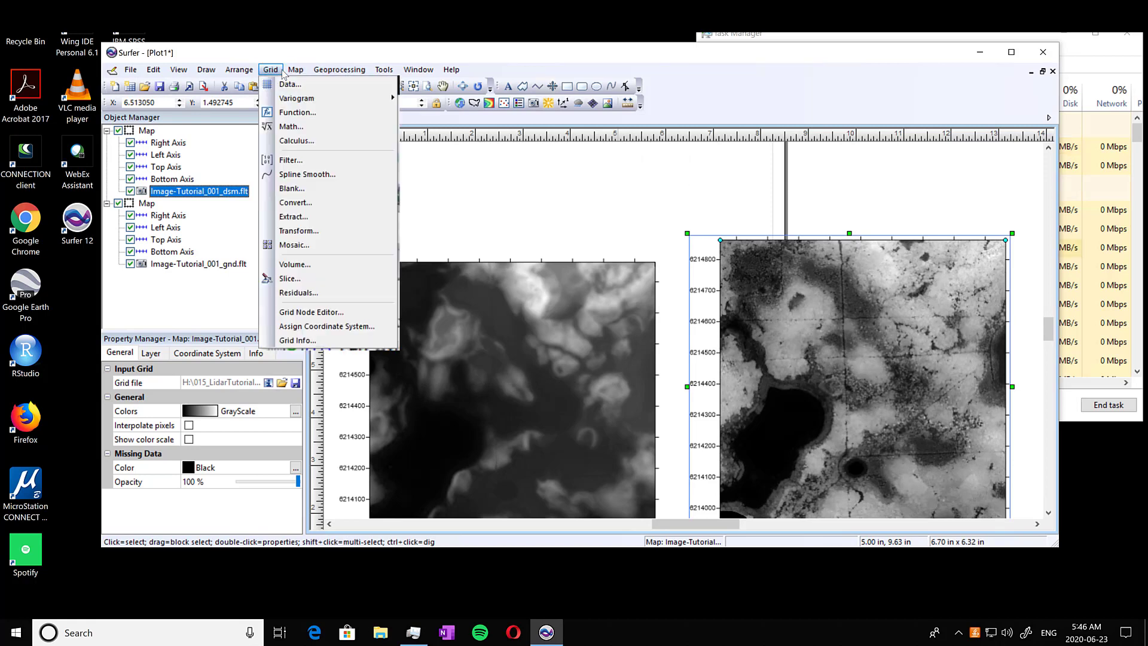
{"action": "left_click", "coordinate": [345, 132]}
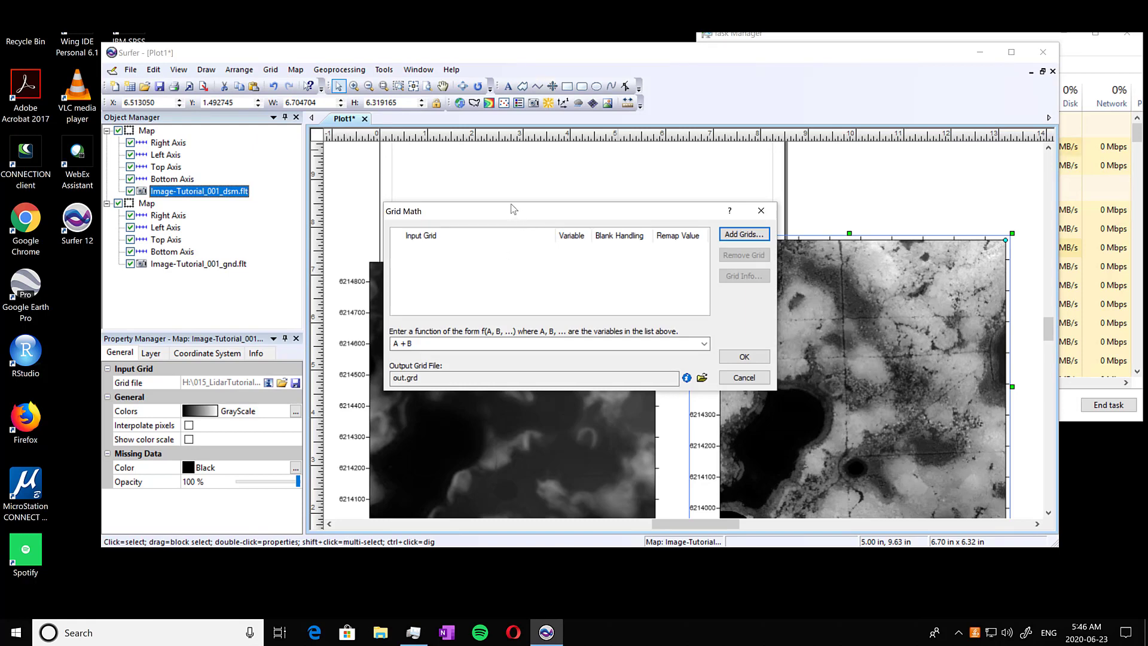
{"action": "left_click_drag", "start_coordinate": [513, 210], "coordinate": [526, 158]}
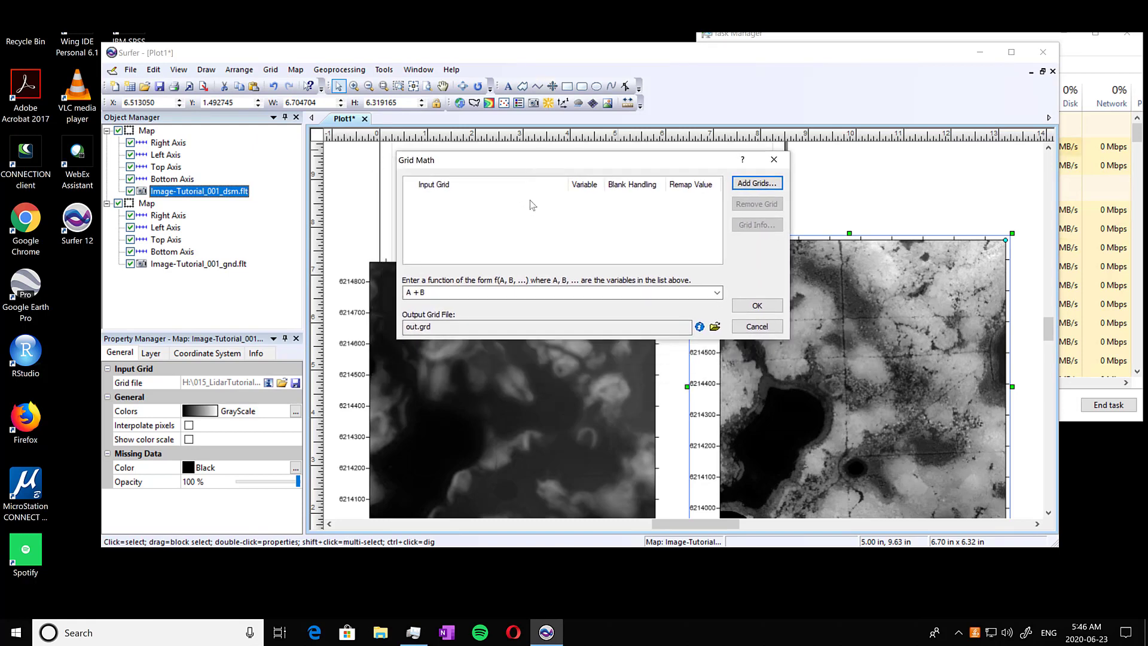
{"action": "left_click", "coordinate": [757, 183]}
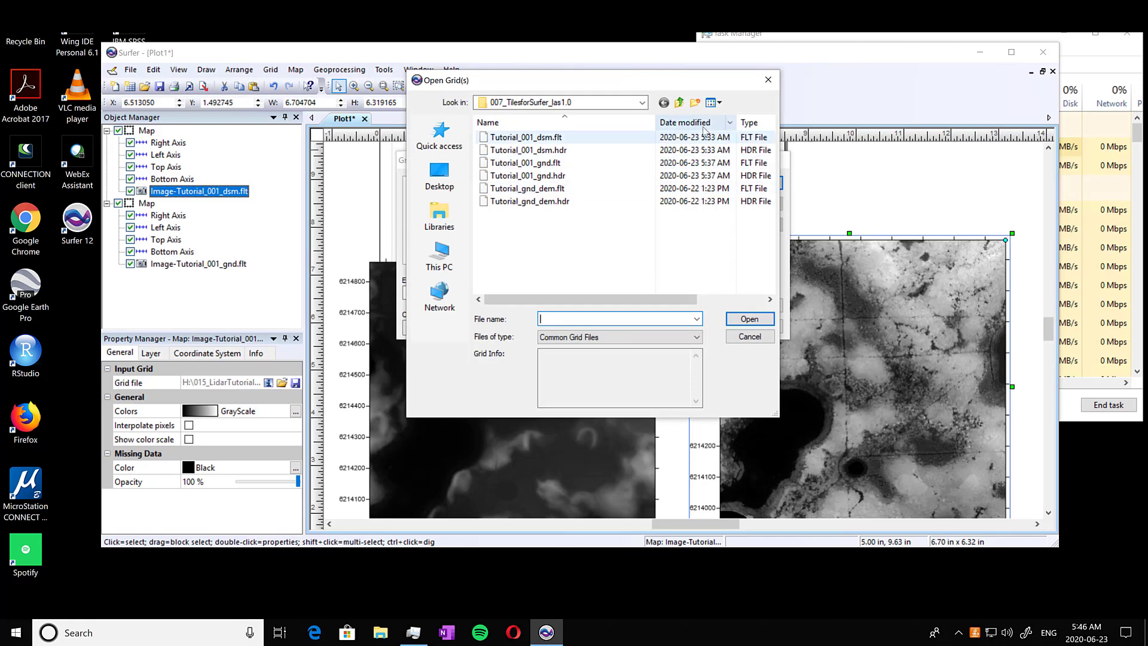
{"action": "left_click", "coordinate": [585, 165]}
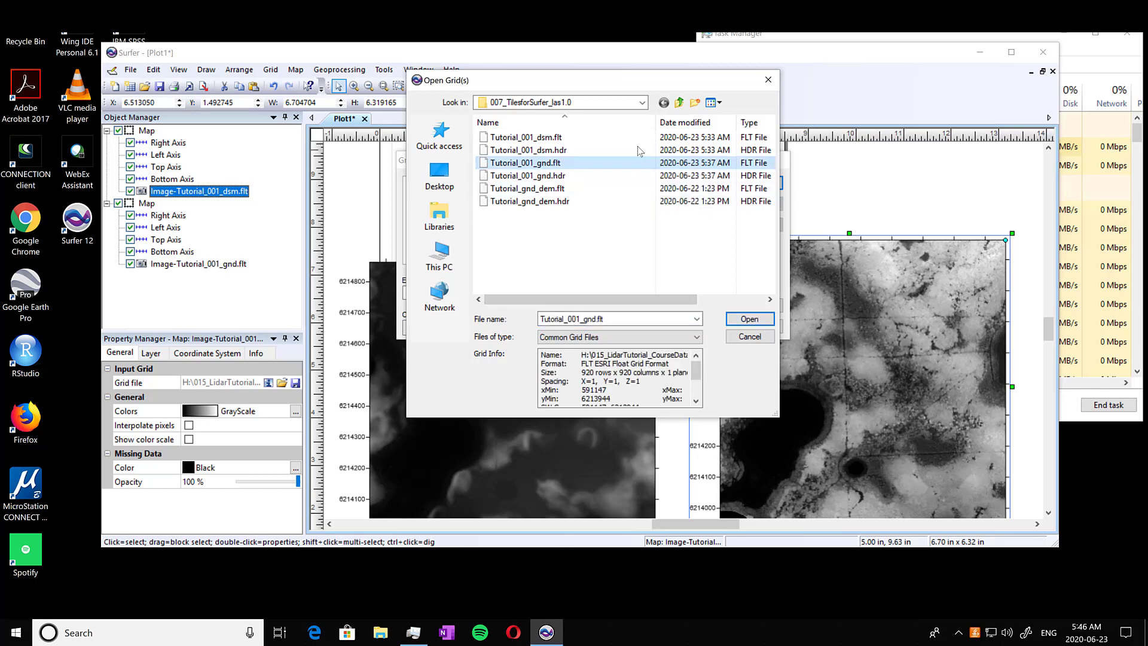
{"action": "left_click", "coordinate": [606, 139], "text": "ctrl"}
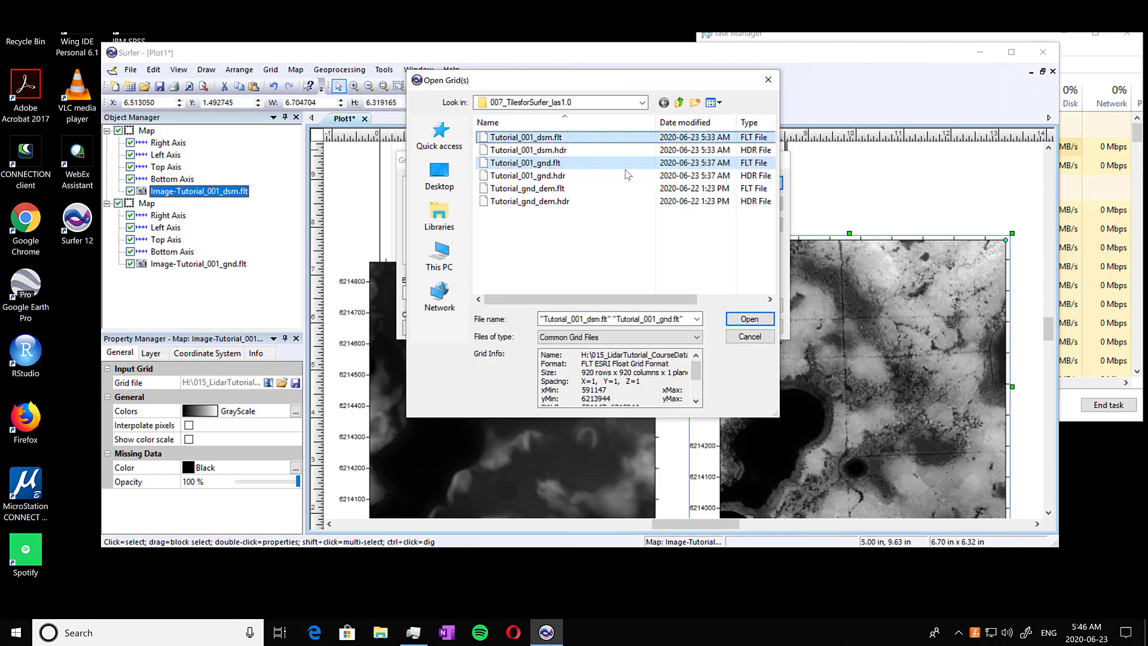
{"action": "left_click", "coordinate": [749, 319]}
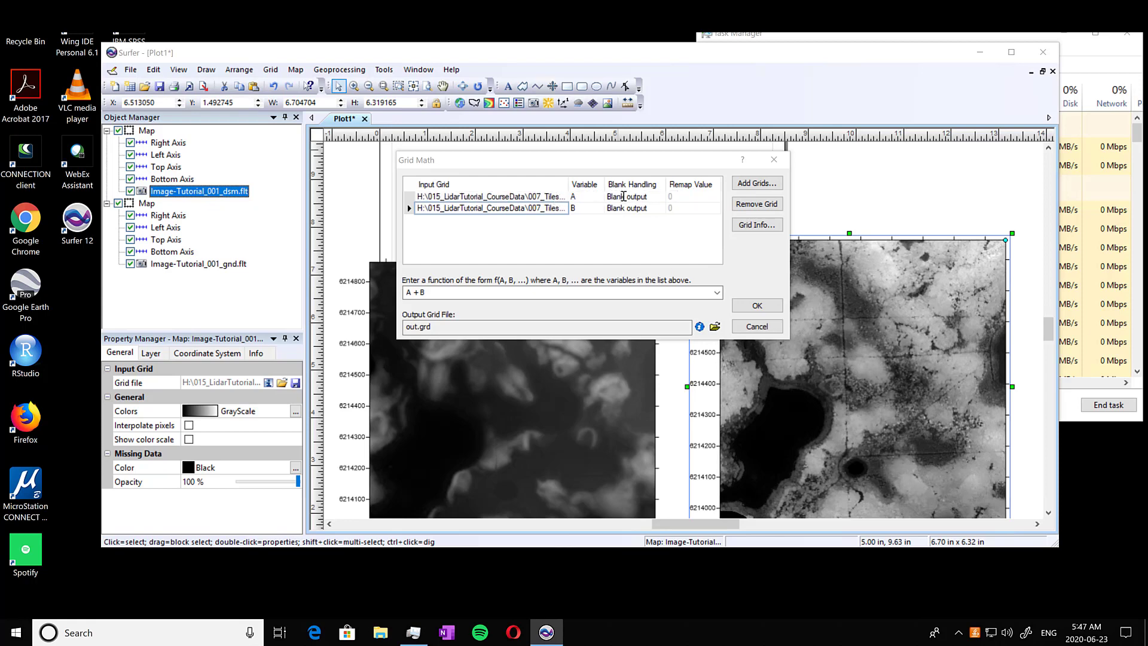
Step: Enter A - B, save output as ESRI float grid Tutorial_001_CHM.flt, and run it
{"action": "left_click", "coordinate": [474, 294]}
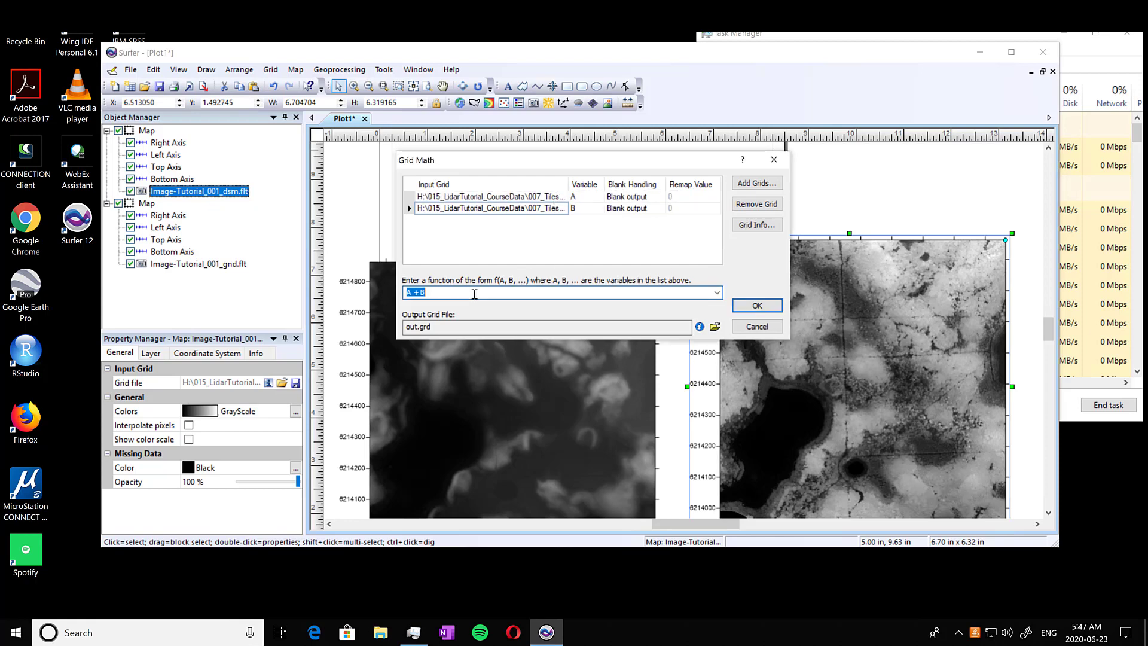
{"action": "type", "text": "-"}
{"action": "type", "text": " -"}
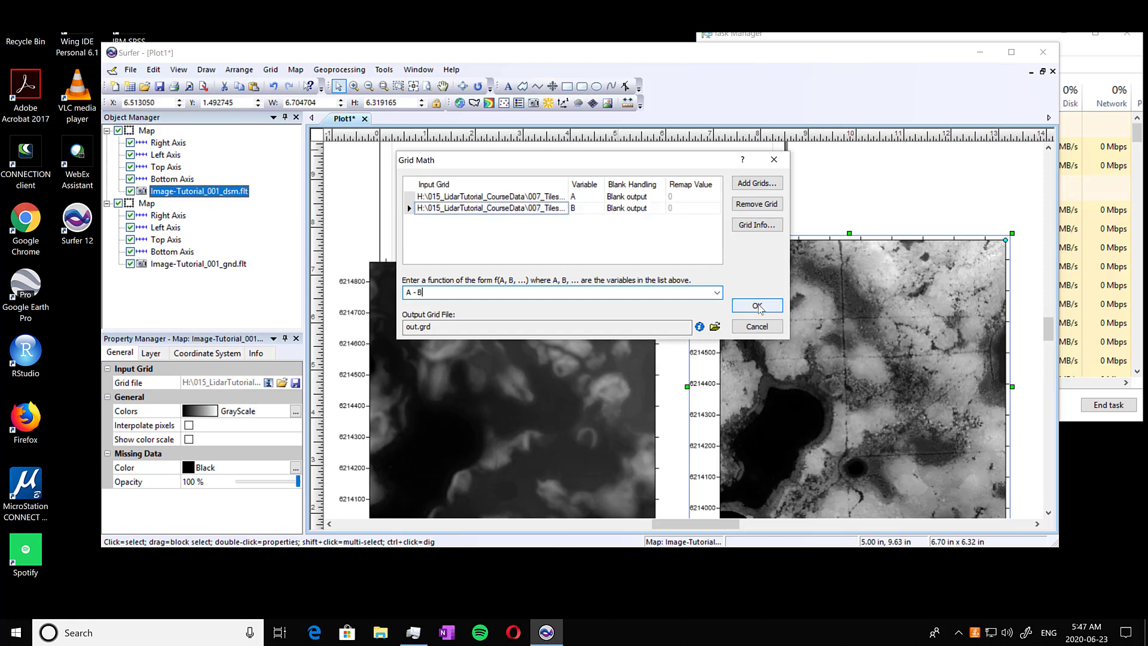
{"action": "left_click", "coordinate": [715, 326]}
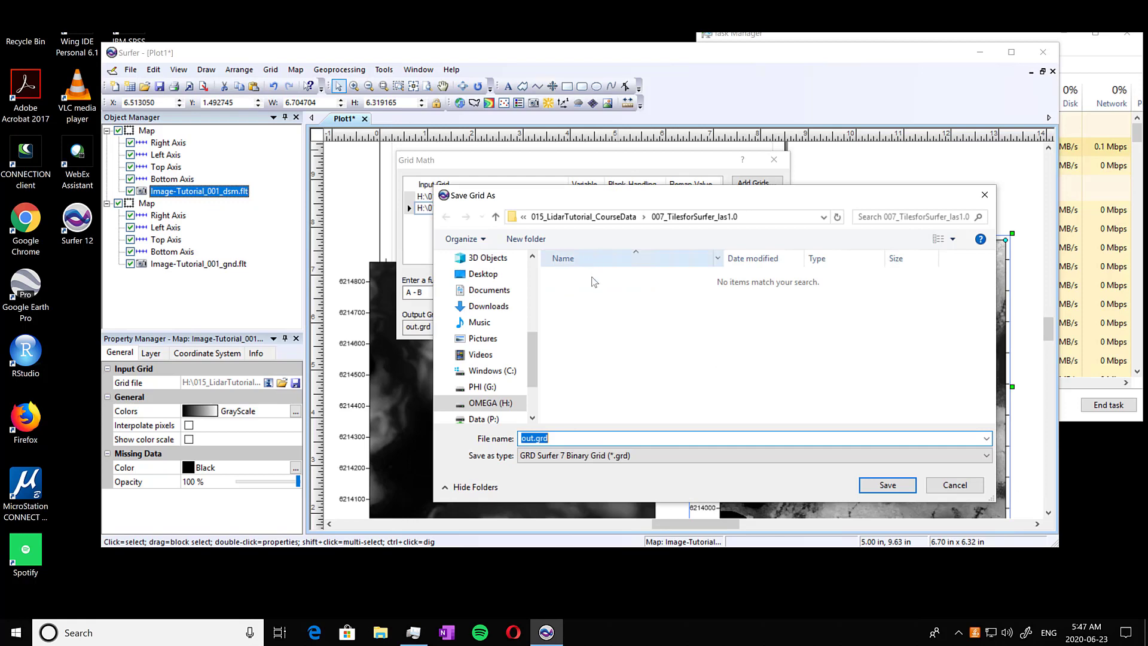
{"action": "left_click", "coordinate": [666, 460]}
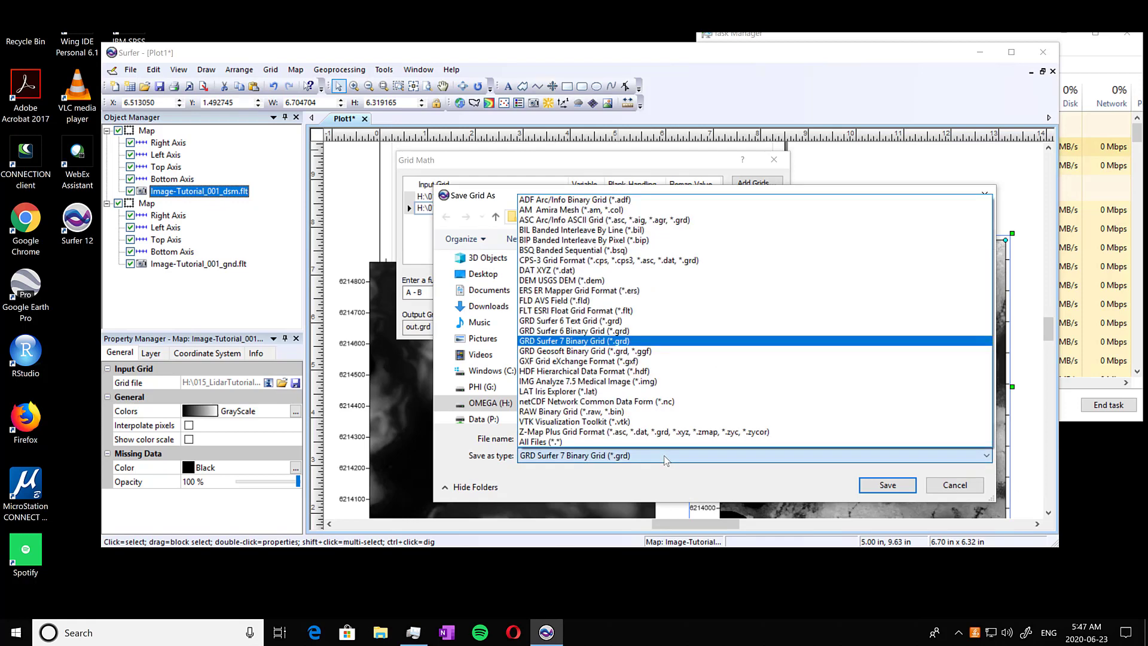
{"action": "left_click", "coordinate": [658, 312]}
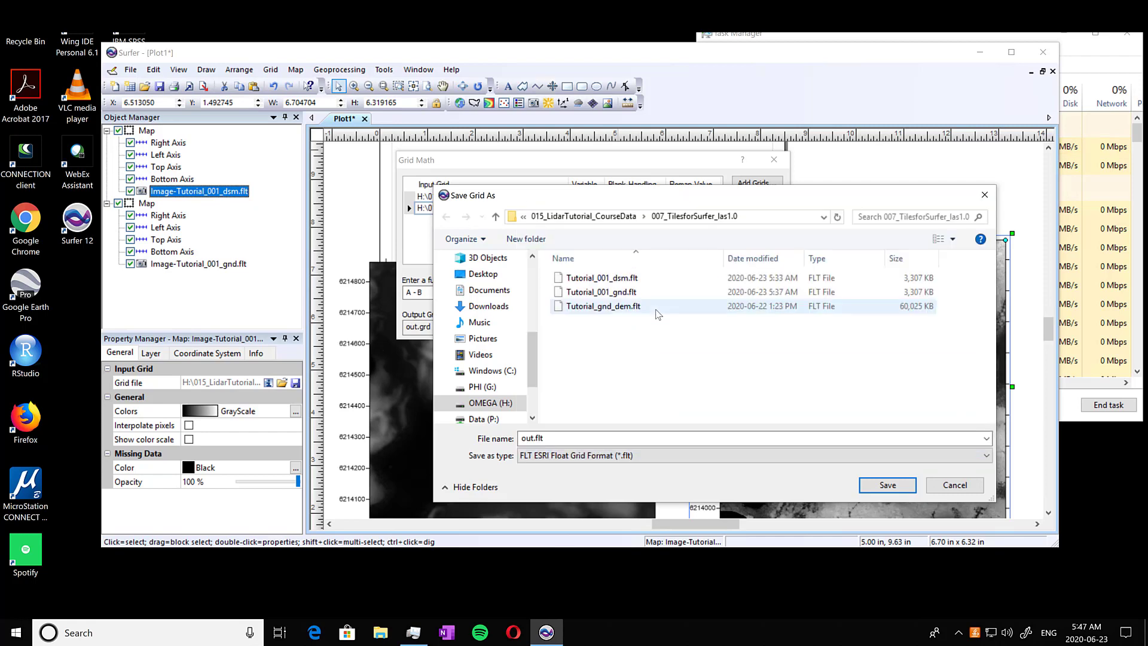
{"action": "left_click", "coordinate": [649, 437]}
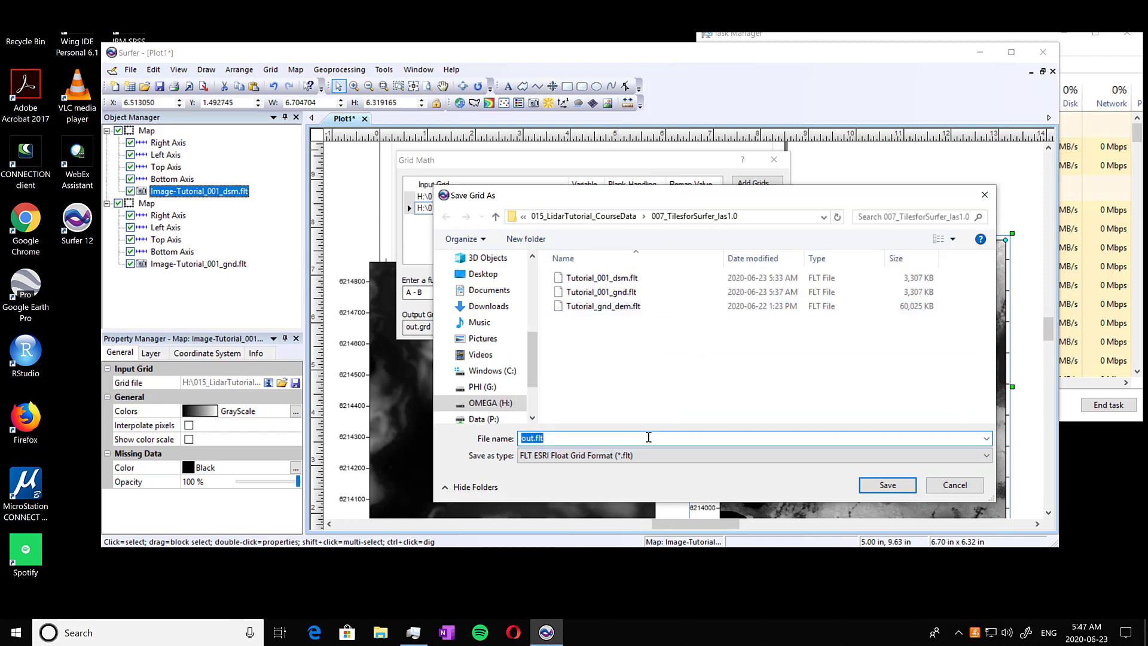
{"action": "type", "text": "Tutor"}
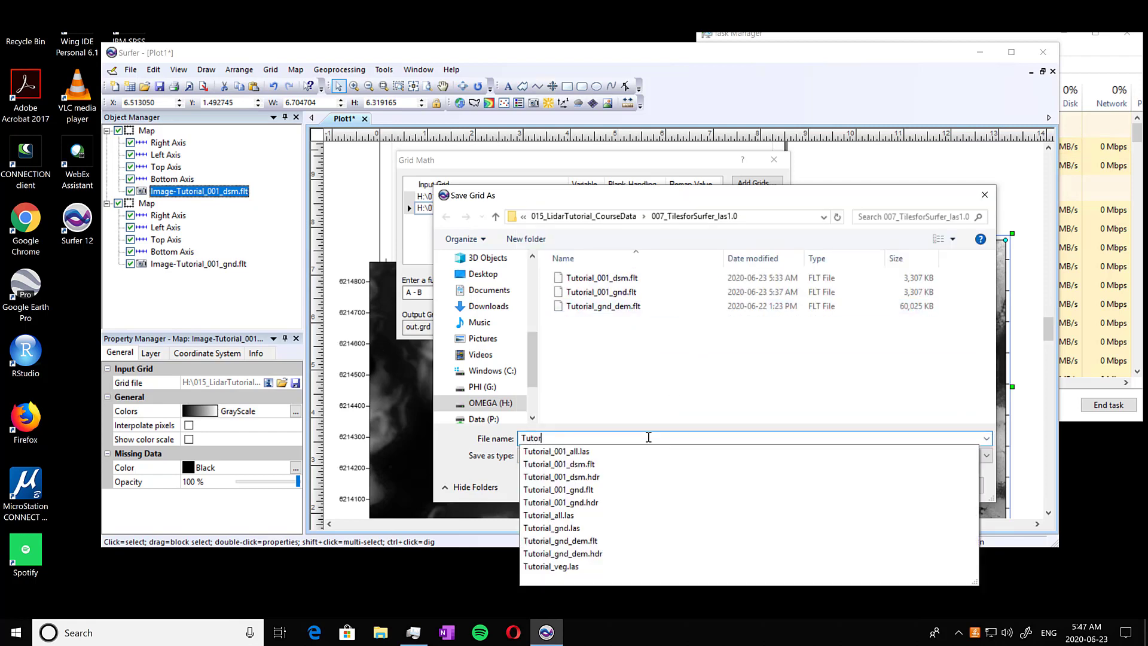
{"action": "type", "text": "ial_00"}
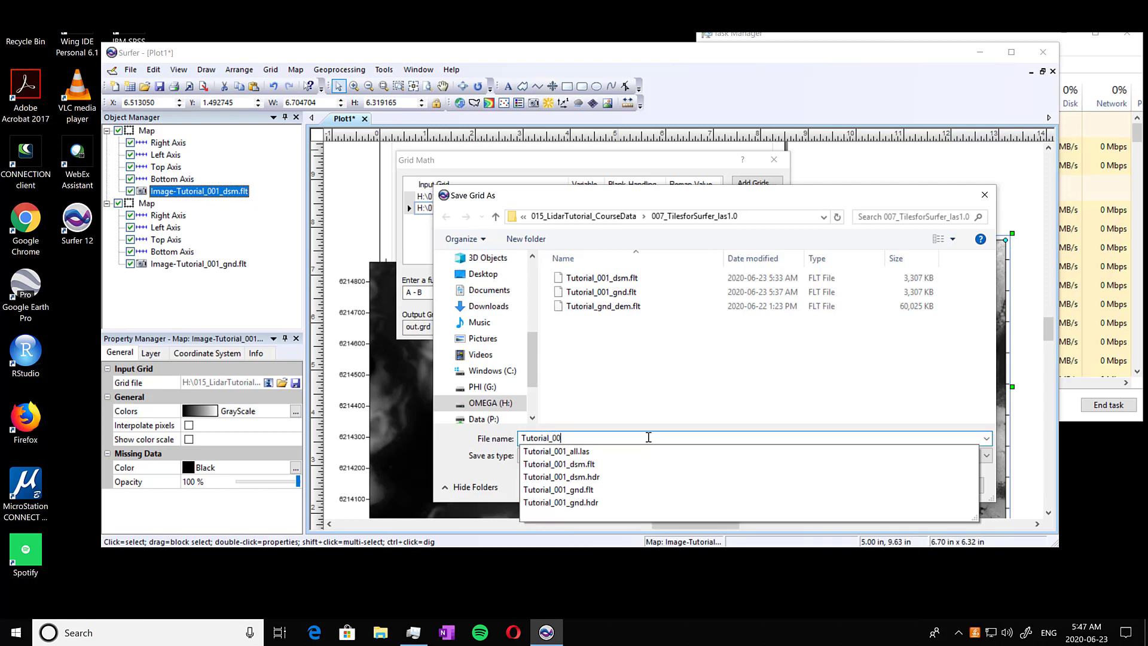
{"action": "type", "text": "1_CHM"}
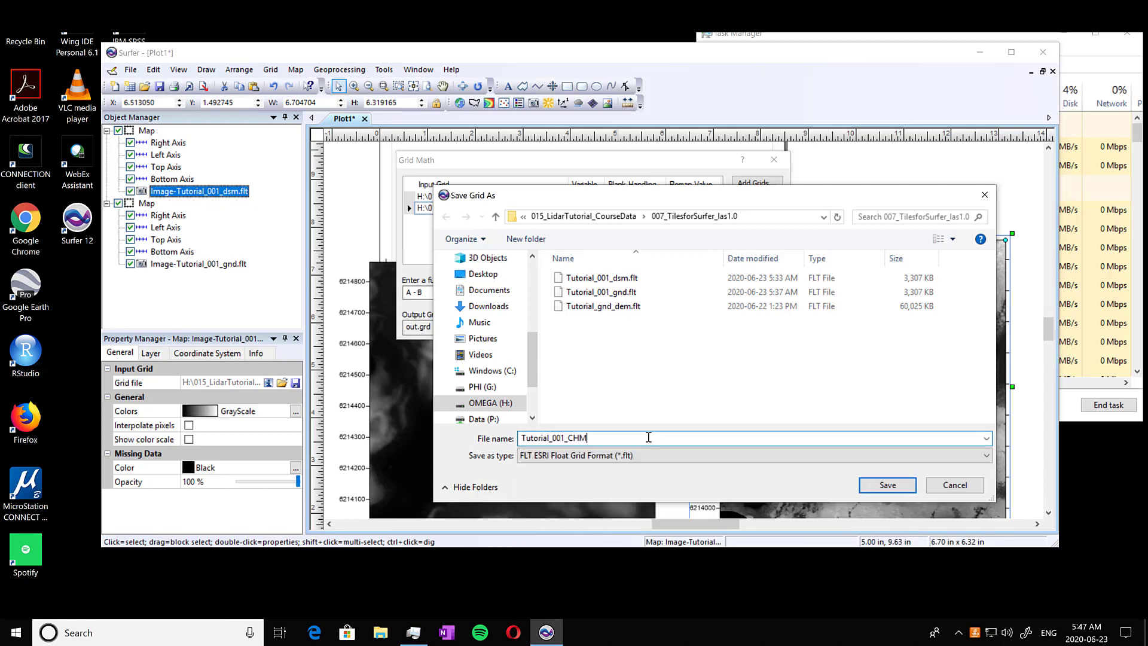
{"action": "left_click", "coordinate": [887, 485]}
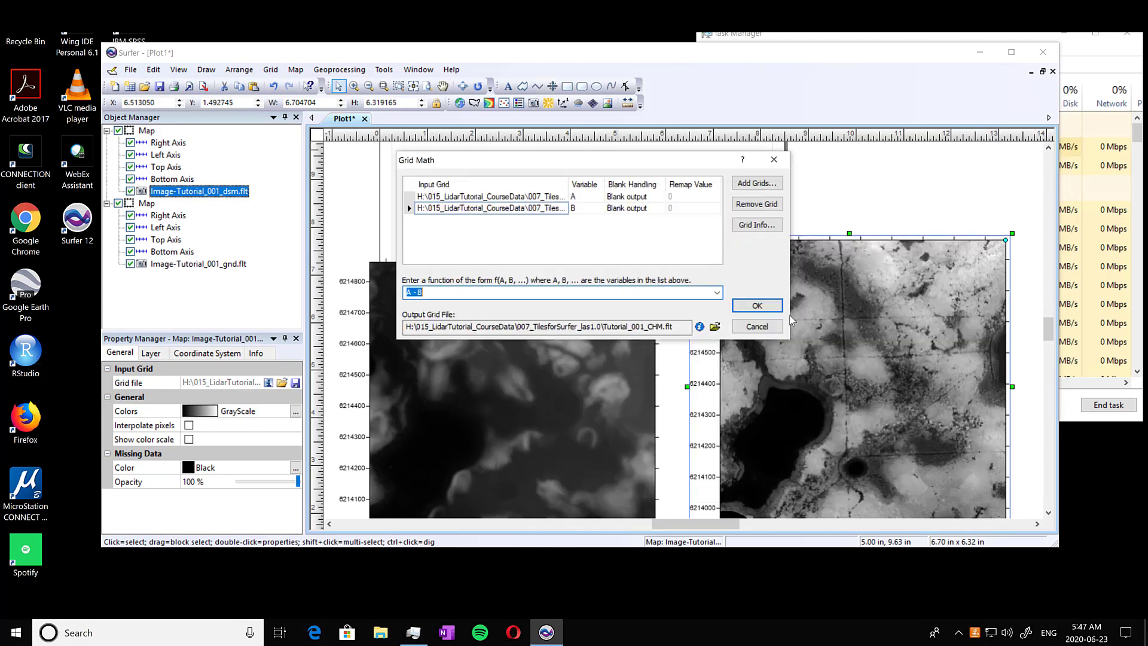
{"action": "left_click", "coordinate": [757, 306]}
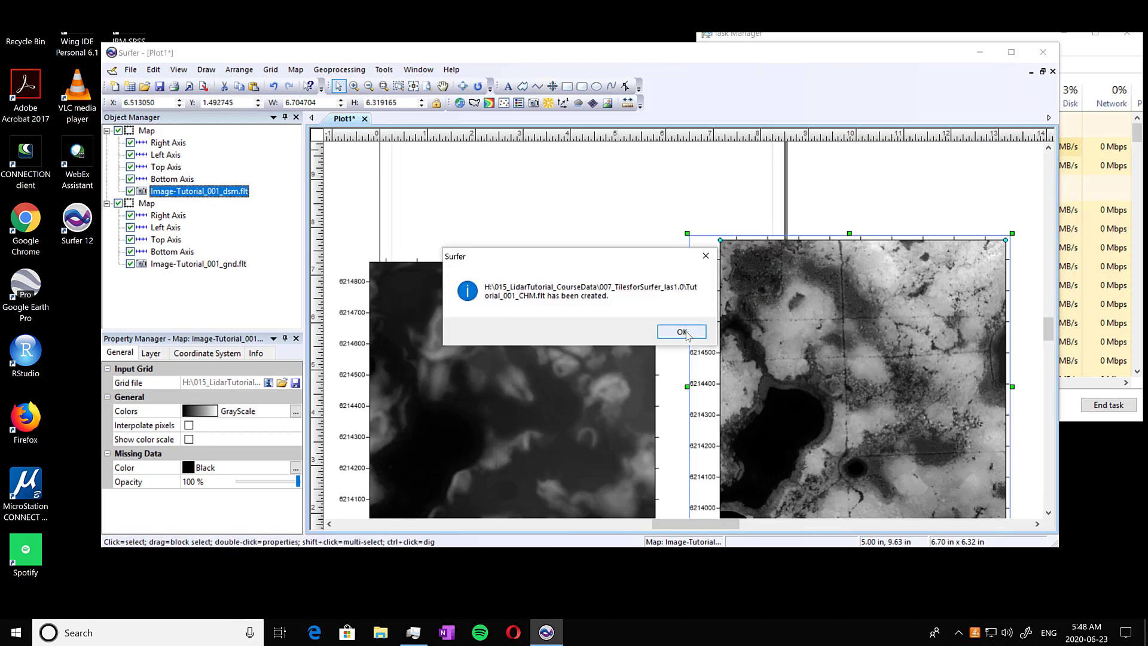
Step: Dismiss the grid-created message and add a shaded relief map of Tutorial_001_CHM.flt, zooming to inspect
{"action": "left_click", "coordinate": [683, 332]}
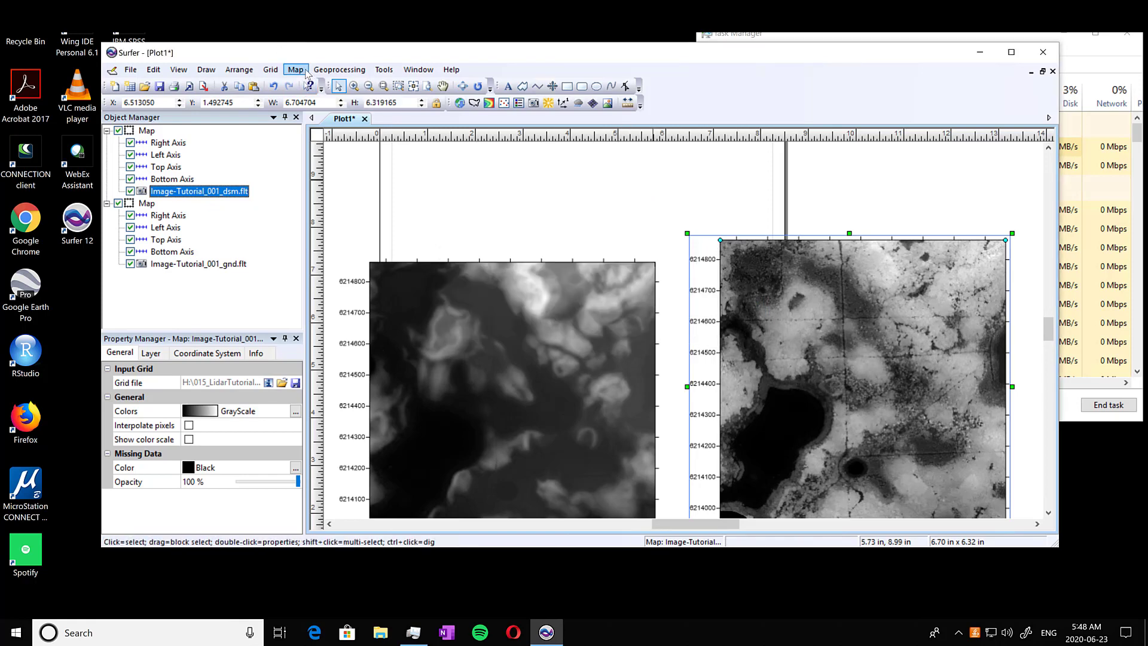
{"action": "left_click", "coordinate": [271, 70]}
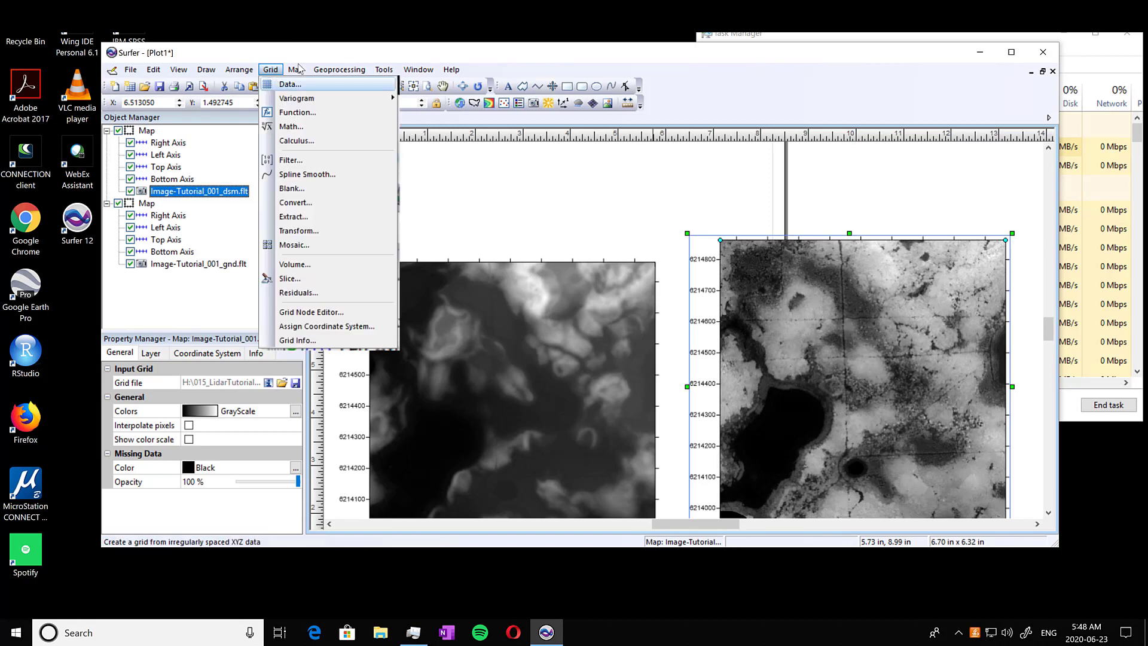
{"action": "mouse_move", "coordinate": [302, 70]}
{"action": "mouse_move", "coordinate": [367, 90]}
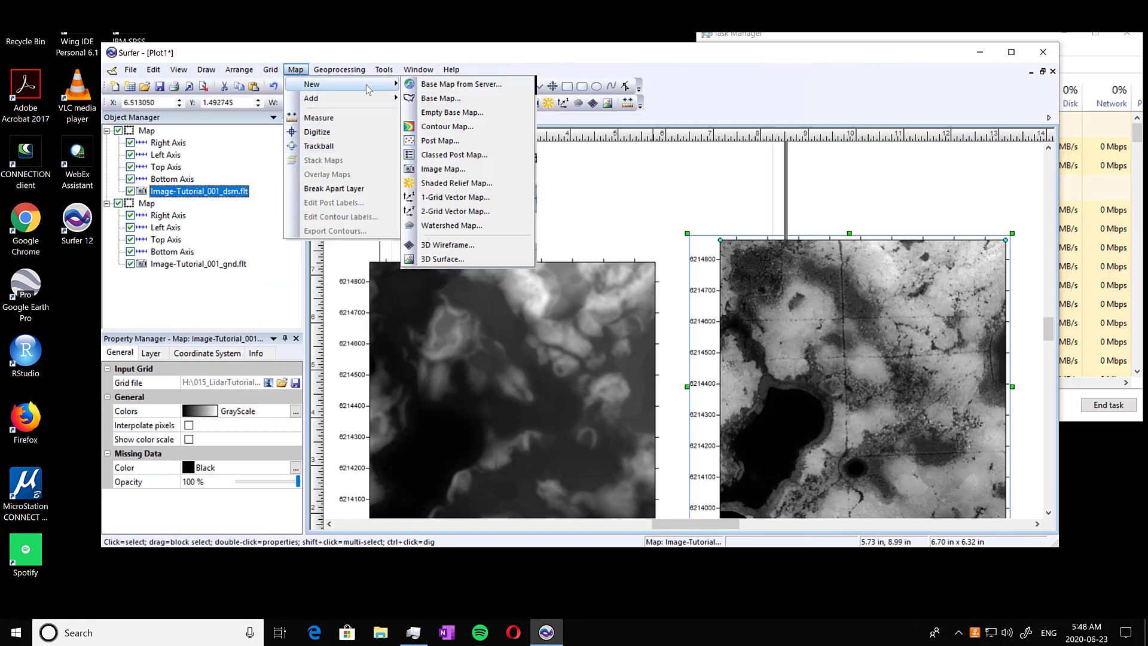
{"action": "left_click", "coordinate": [499, 186]}
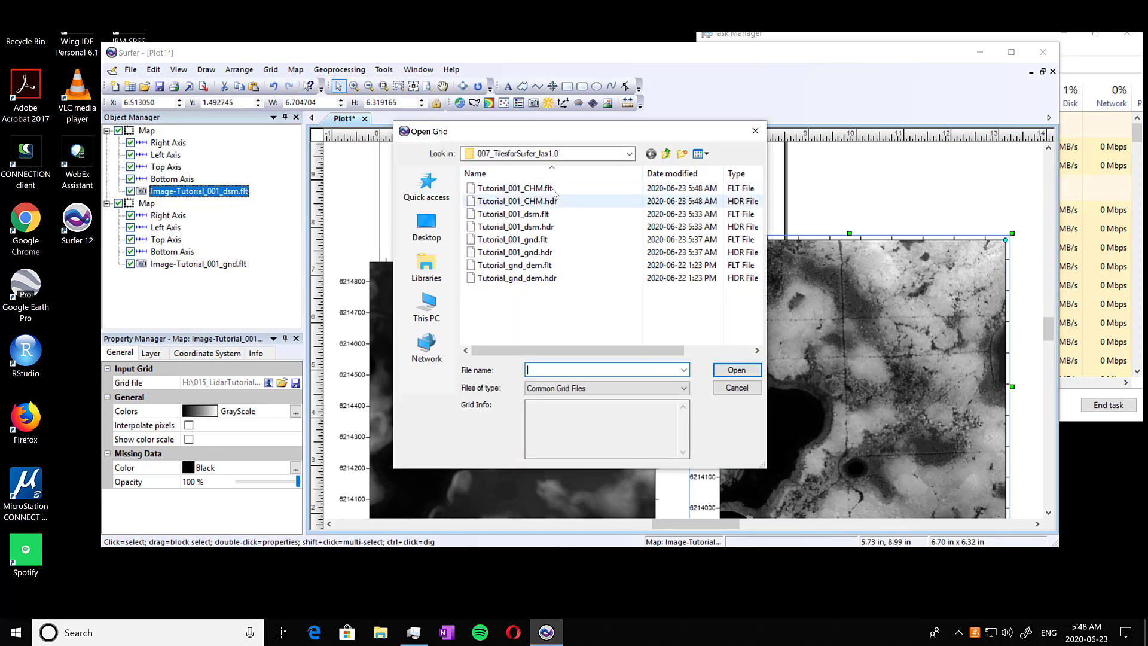
{"action": "left_click", "coordinate": [526, 188]}
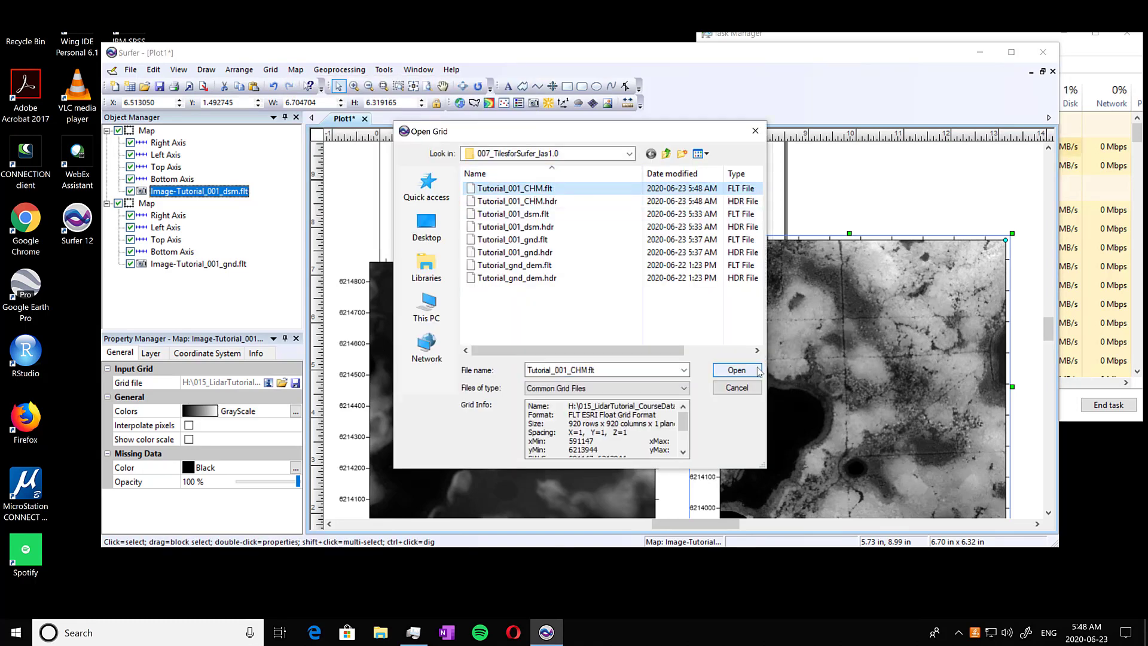
{"action": "left_click", "coordinate": [737, 370]}
{"action": "scroll", "coordinate": [555, 359], "scroll_direction": "up", "scroll_amount": 1}
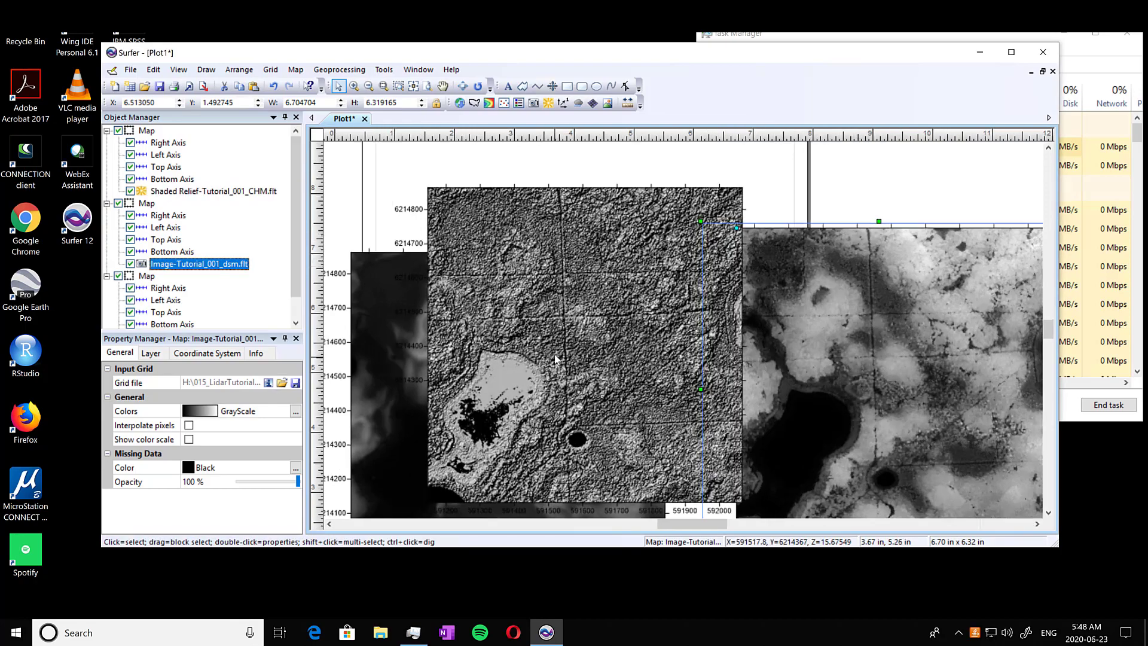
{"action": "scroll", "coordinate": [555, 359], "scroll_direction": "up", "scroll_amount": 3}
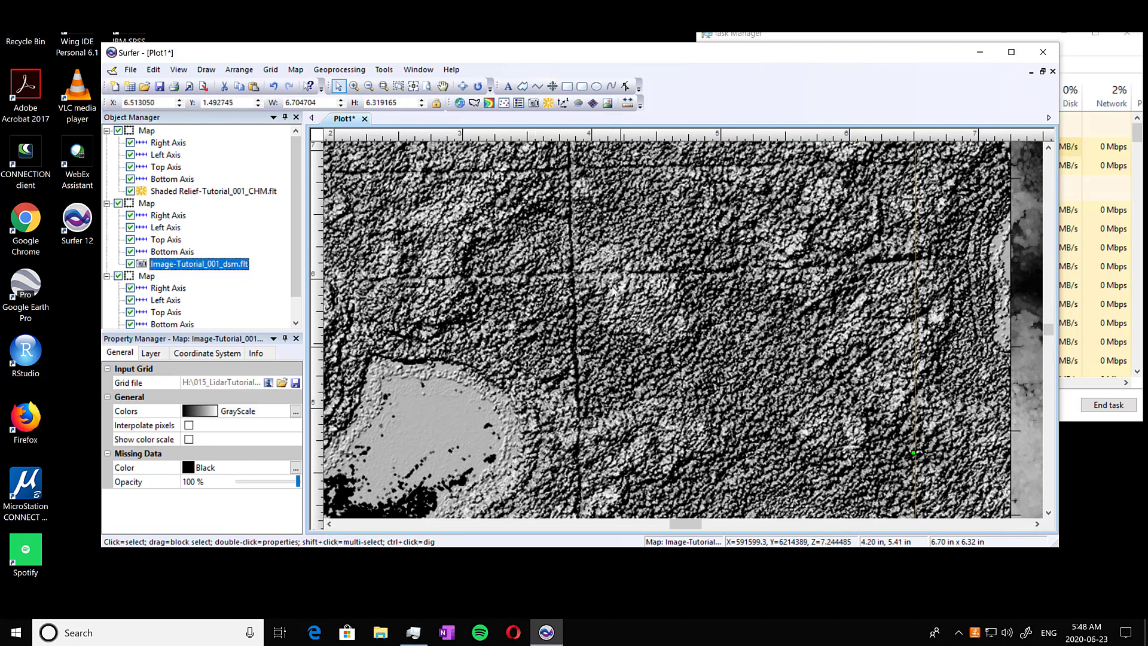
{"action": "scroll", "coordinate": [613, 291], "scroll_direction": "down", "scroll_amount": 4}
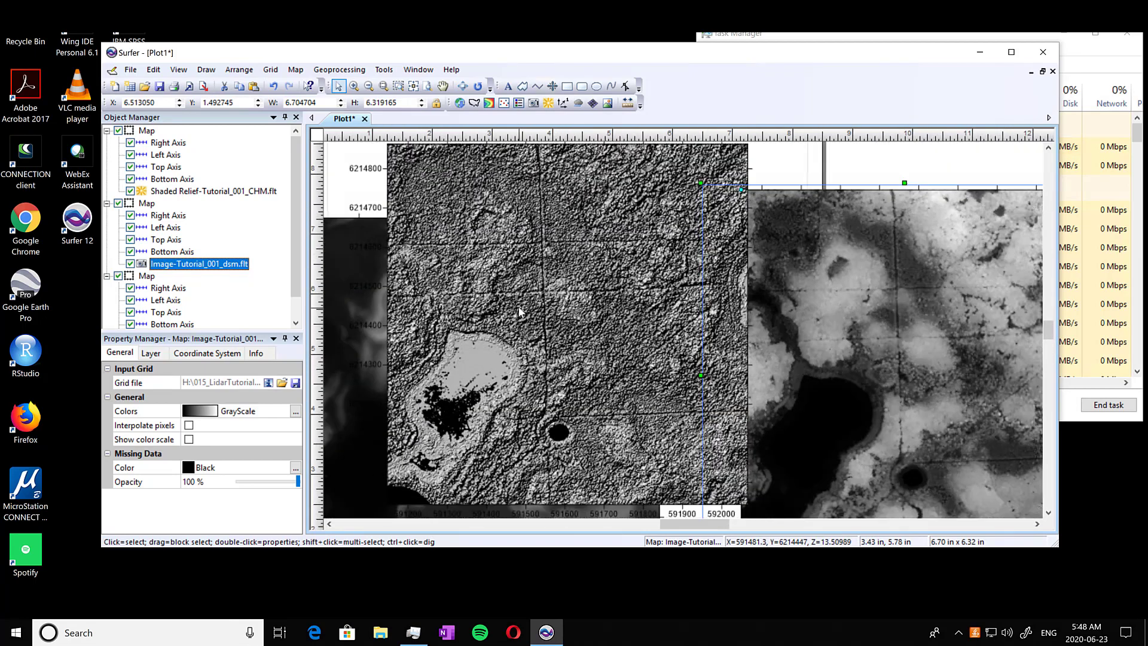
{"action": "scroll", "coordinate": [519, 312], "scroll_direction": "down", "scroll_amount": 1}
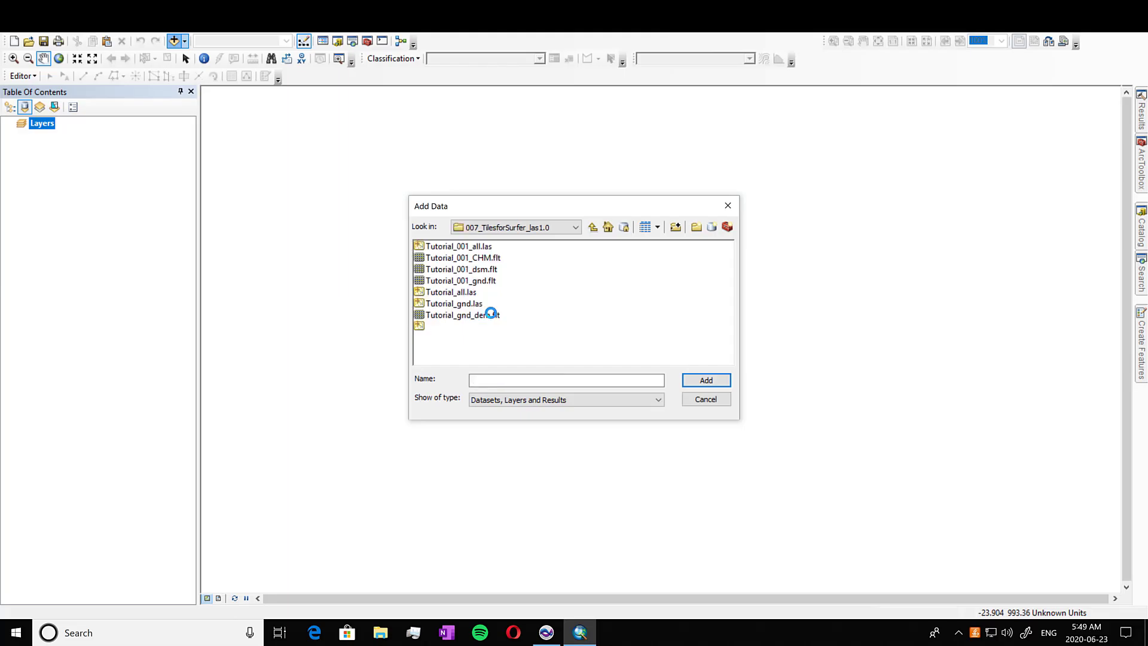
Step: Add the CHM, dsm and gnd .flt rasters in ArcMap, then hide the dsm and gnd layers
{"action": "left_click", "coordinate": [500, 260]}
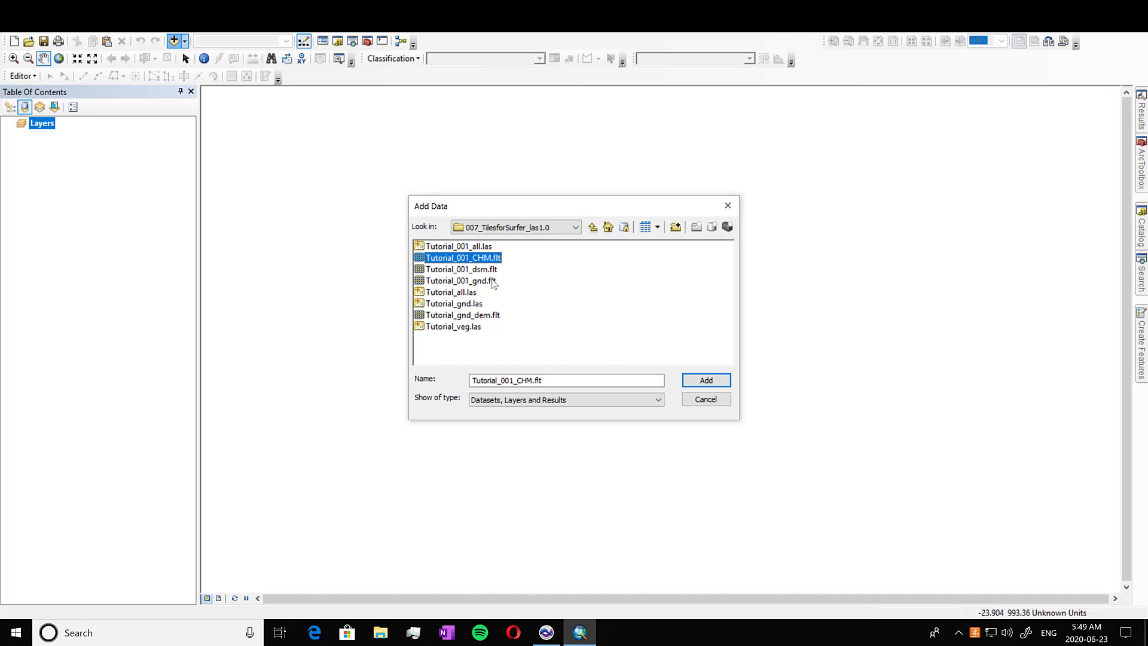
{"action": "left_click", "coordinate": [494, 281], "text": "shift"}
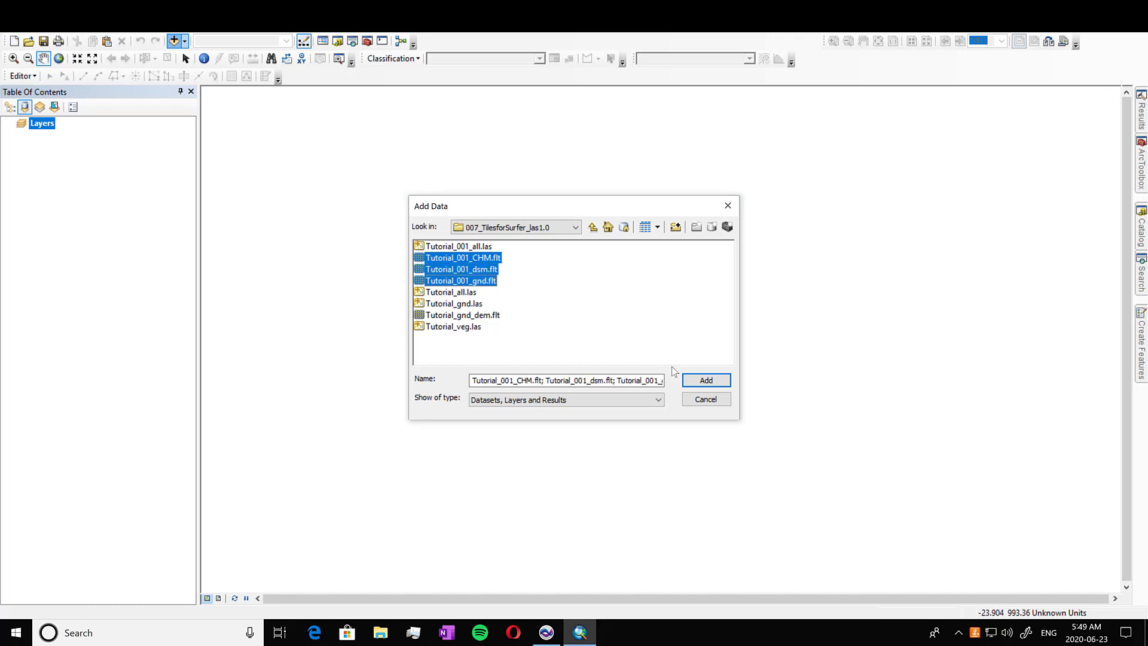
{"action": "left_click", "coordinate": [706, 381]}
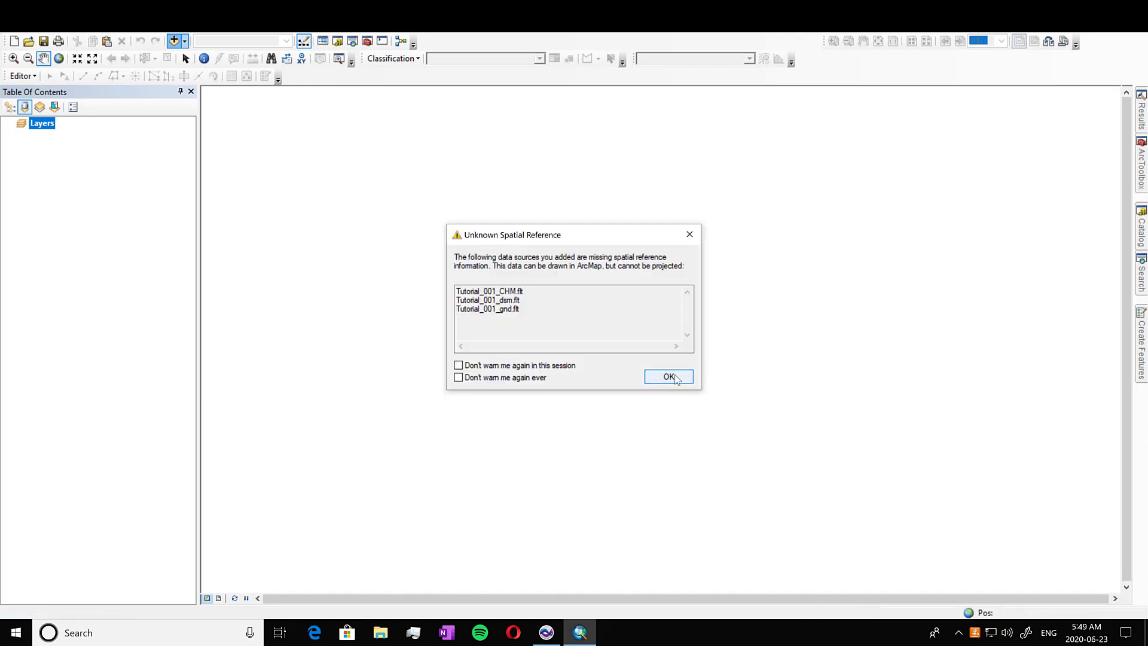
{"action": "left_click", "coordinate": [675, 379]}
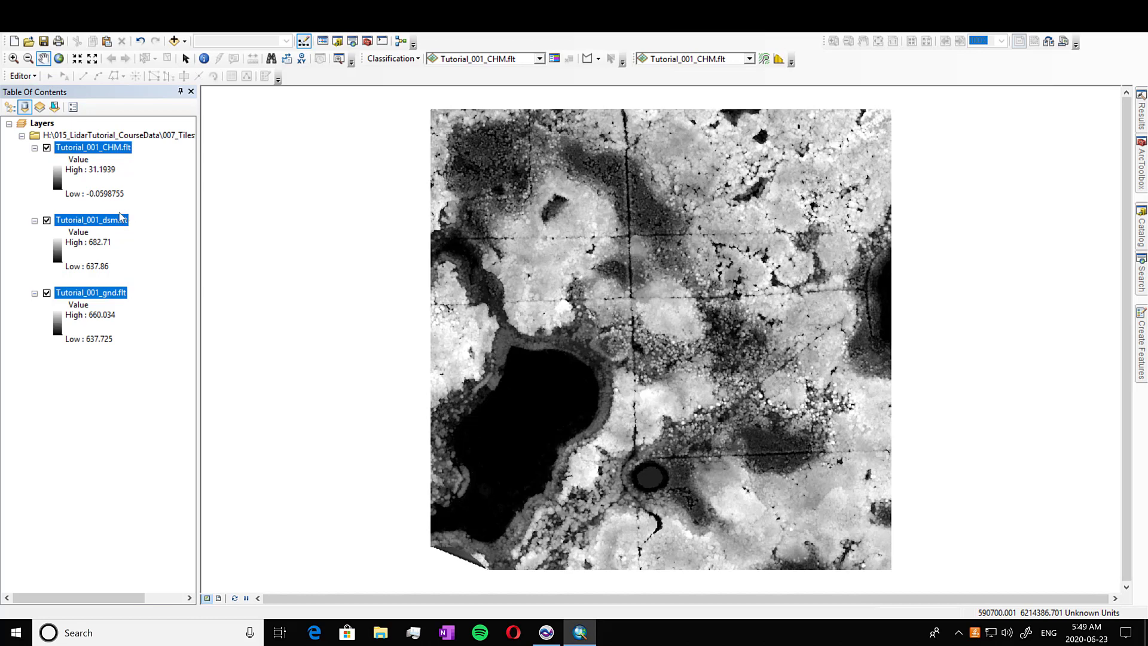
{"action": "left_click", "coordinate": [47, 221]}
{"action": "left_click", "coordinate": [47, 293]}
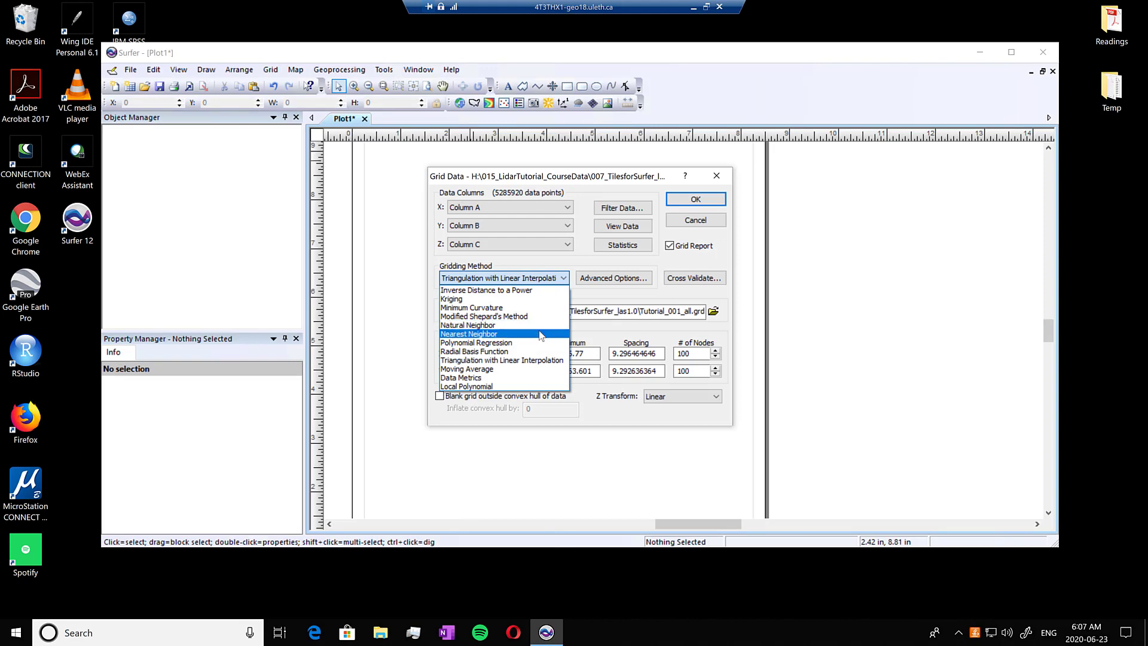
Step: Switch the gridding method to Data Metrics and review the Range and Interquartile Range metrics
{"action": "left_click", "coordinate": [542, 377]}
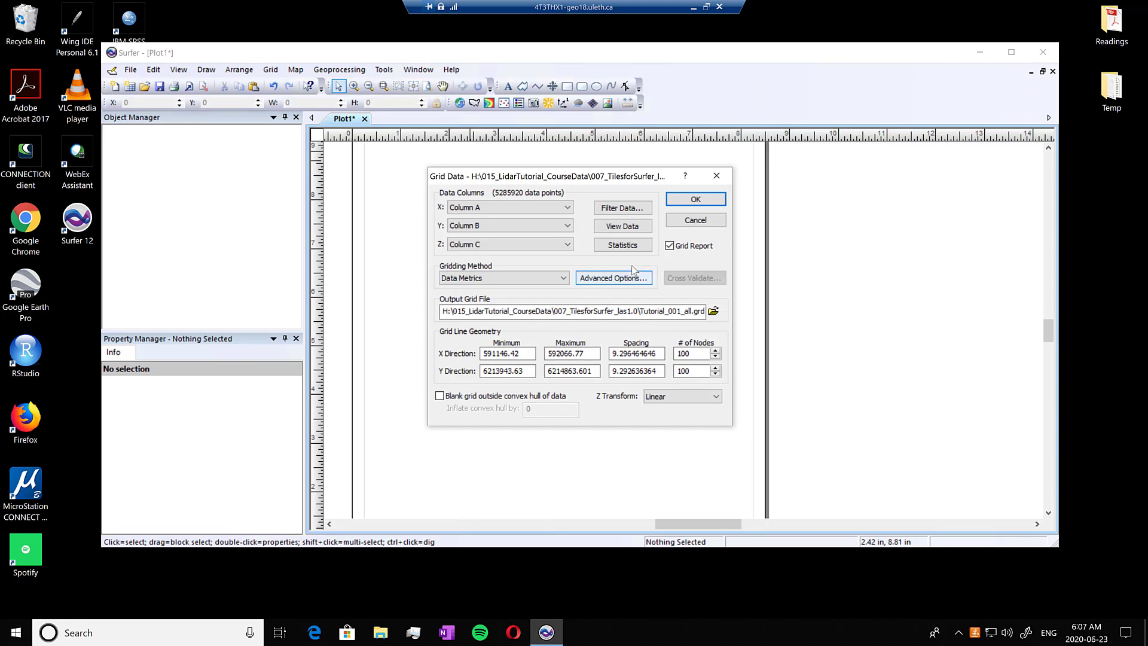
{"action": "left_click", "coordinate": [622, 279]}
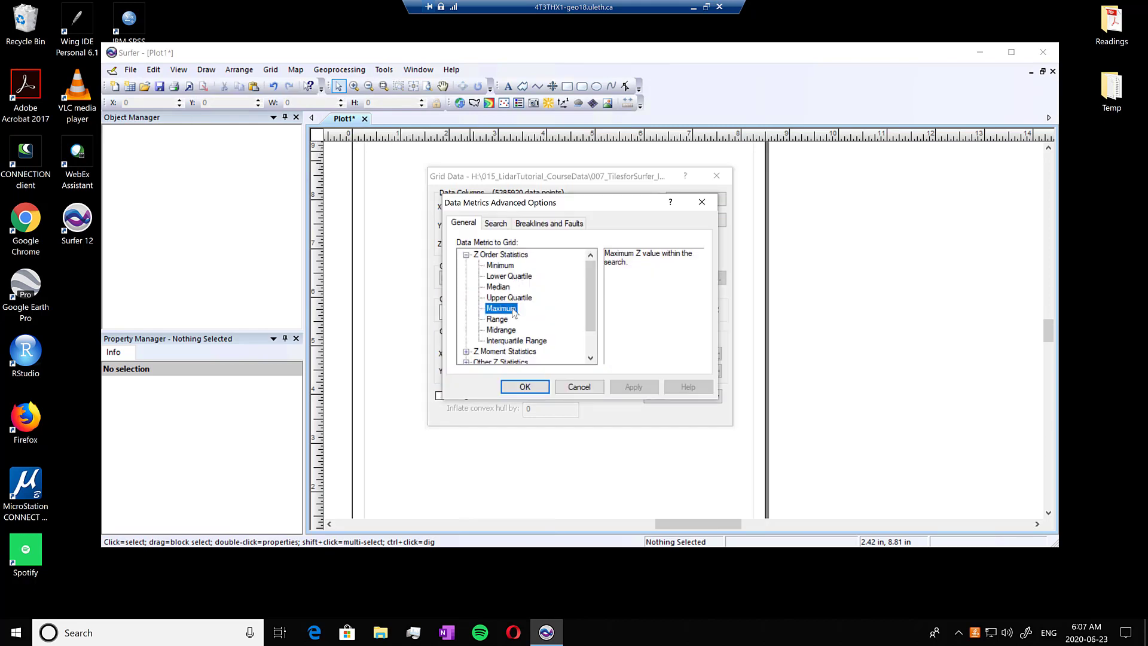
{"action": "left_click", "coordinate": [495, 321]}
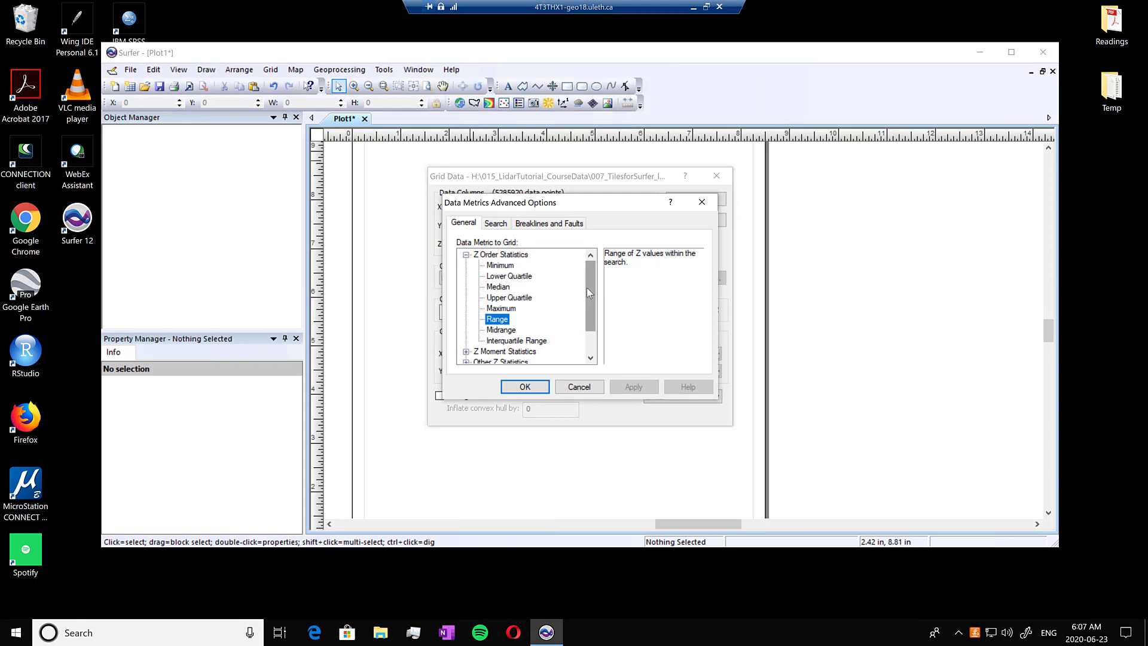
{"action": "left_click_drag", "start_coordinate": [587, 288], "coordinate": [594, 314]}
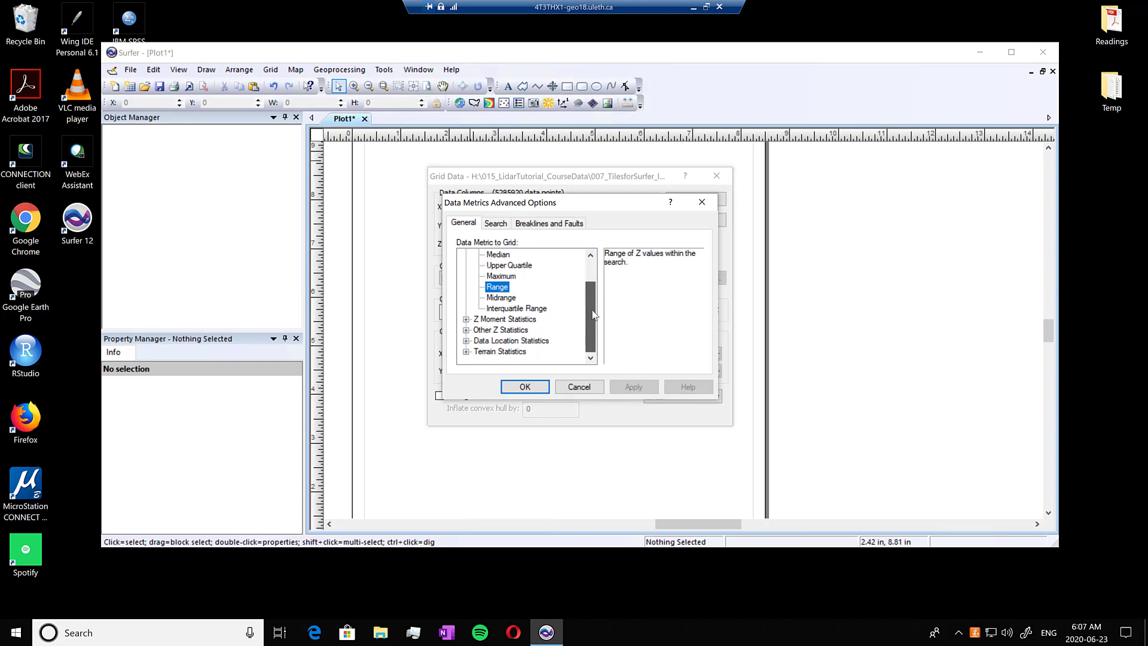
{"action": "left_click", "coordinate": [534, 310]}
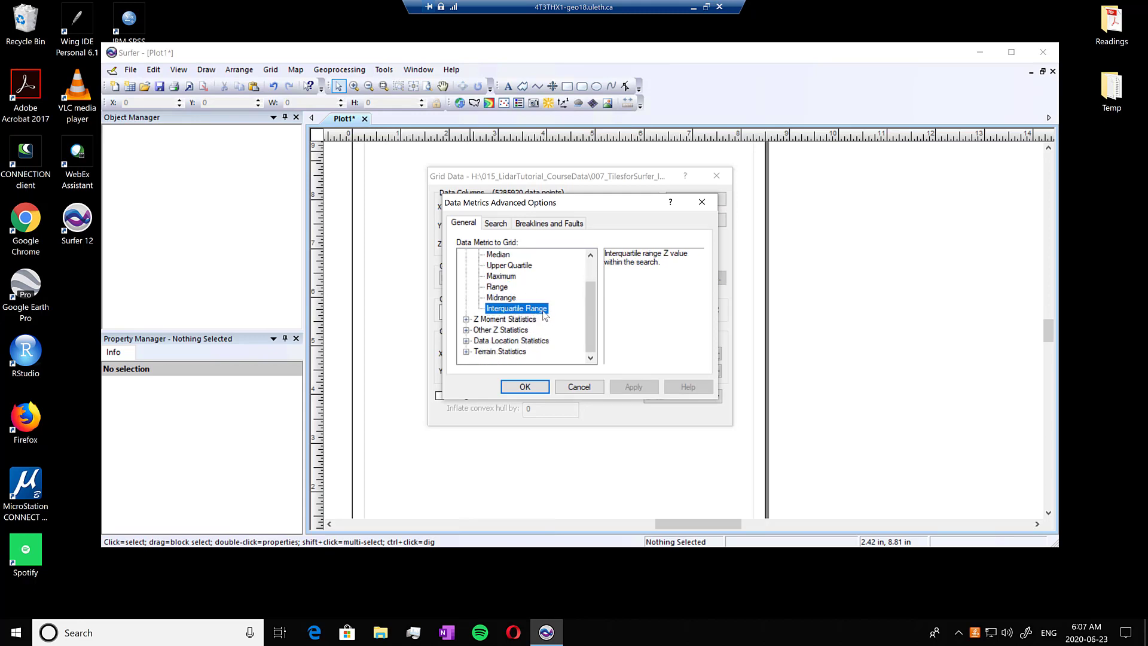
Step: Browse the Z Moment and Other Z Statistics groups, ending on the Z R.M.S. metric
{"action": "left_click", "coordinate": [466, 319]}
{"action": "scroll", "coordinate": [591, 320], "scroll_direction": "down", "scroll_amount": 1}
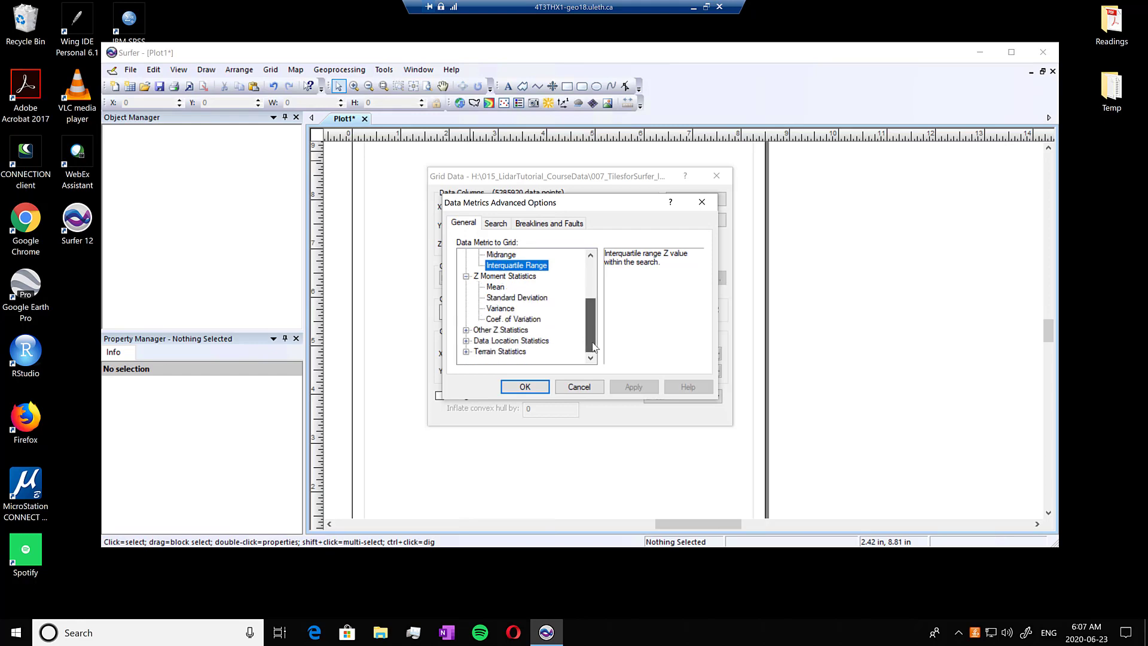
{"action": "left_click", "coordinate": [542, 321]}
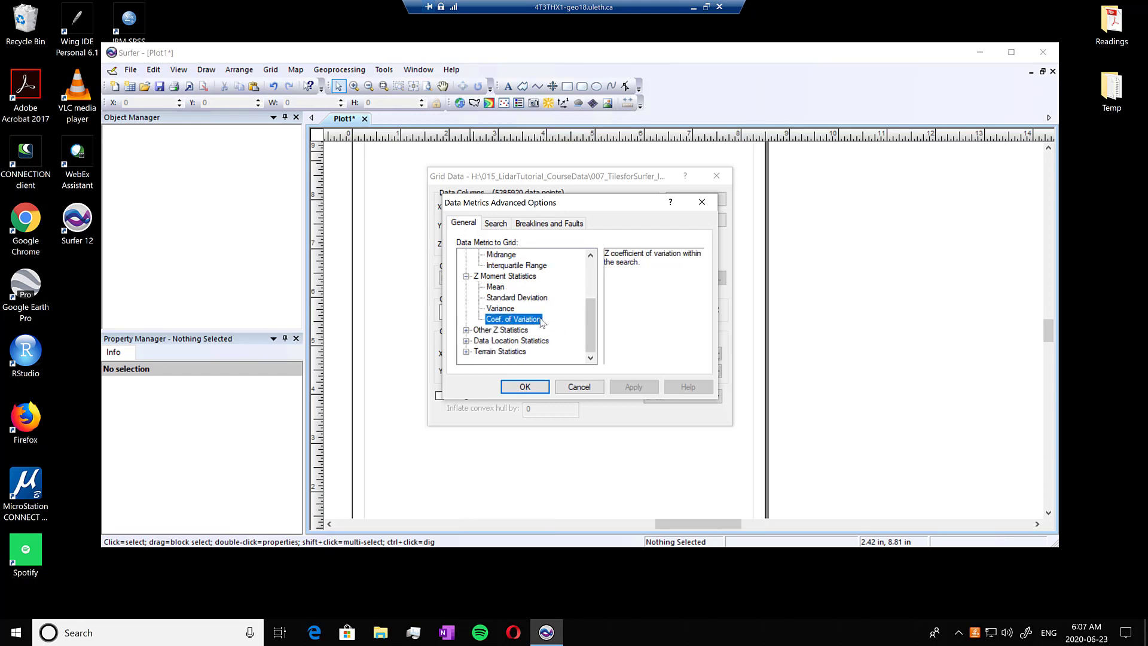
{"action": "left_click", "coordinate": [546, 299]}
{"action": "left_click", "coordinate": [466, 330]}
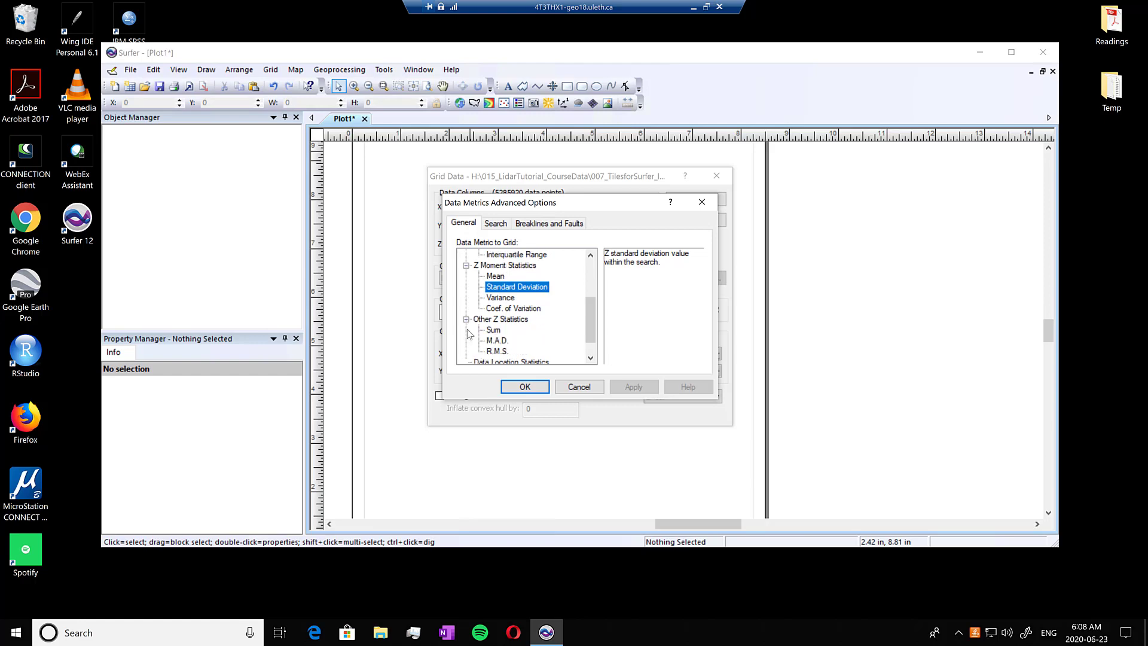
{"action": "scroll", "coordinate": [588, 329], "scroll_direction": "down", "scroll_amount": 1}
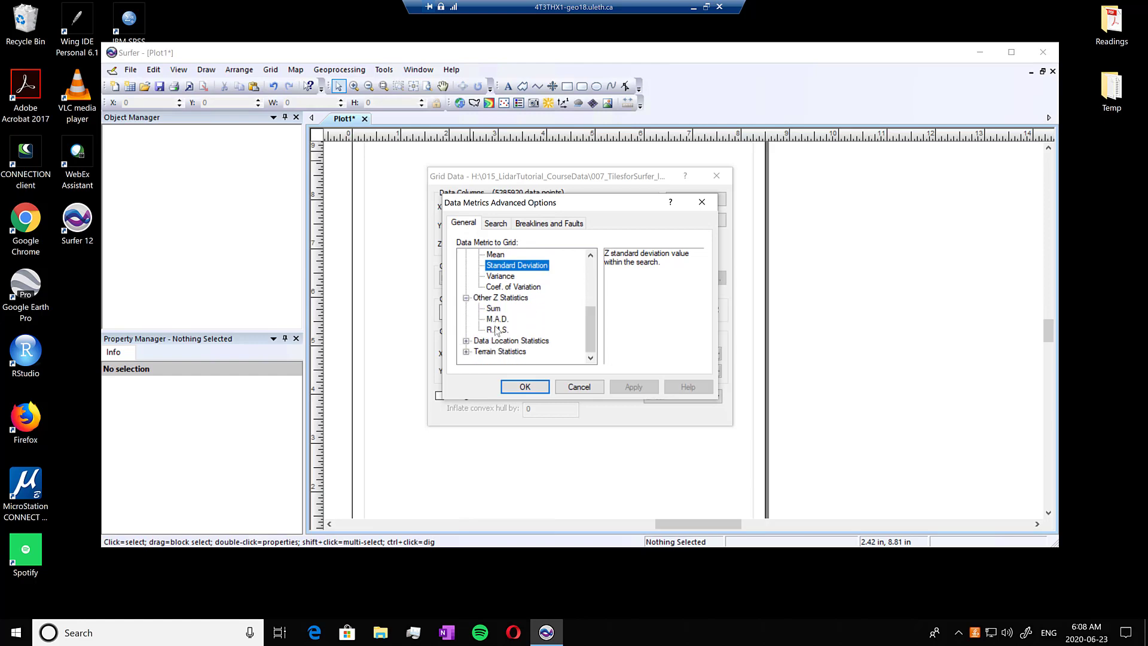
{"action": "left_click", "coordinate": [497, 330]}
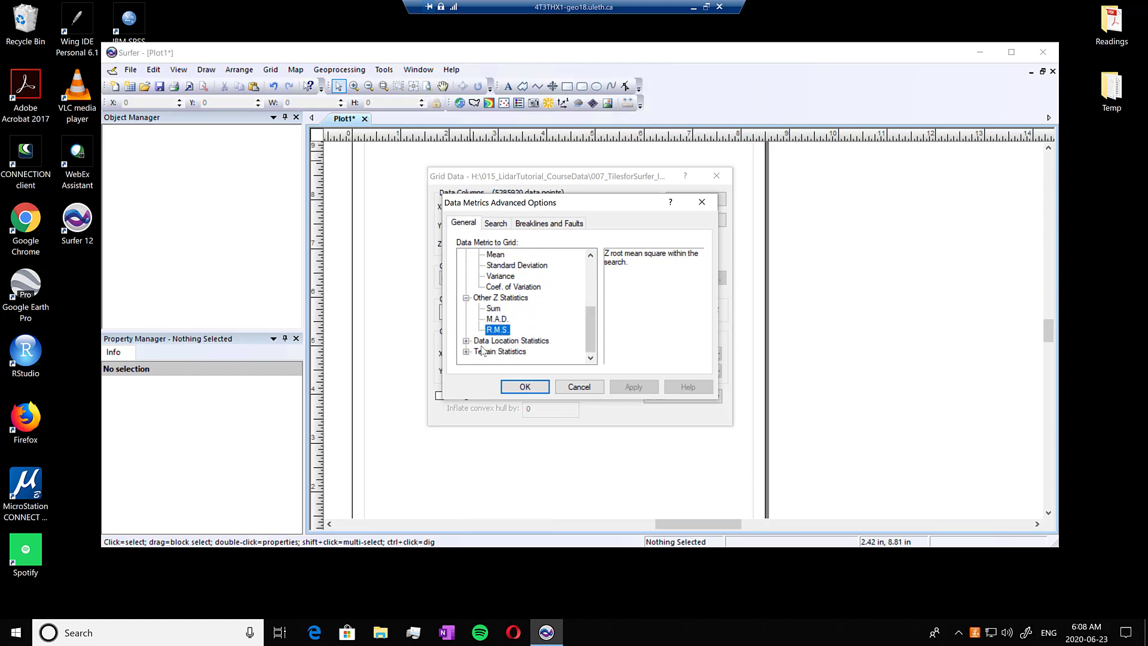
Step: Check the Data Location group and search neighbourhood, accept the options, and close Grid Data
{"action": "left_click", "coordinate": [466, 340]}
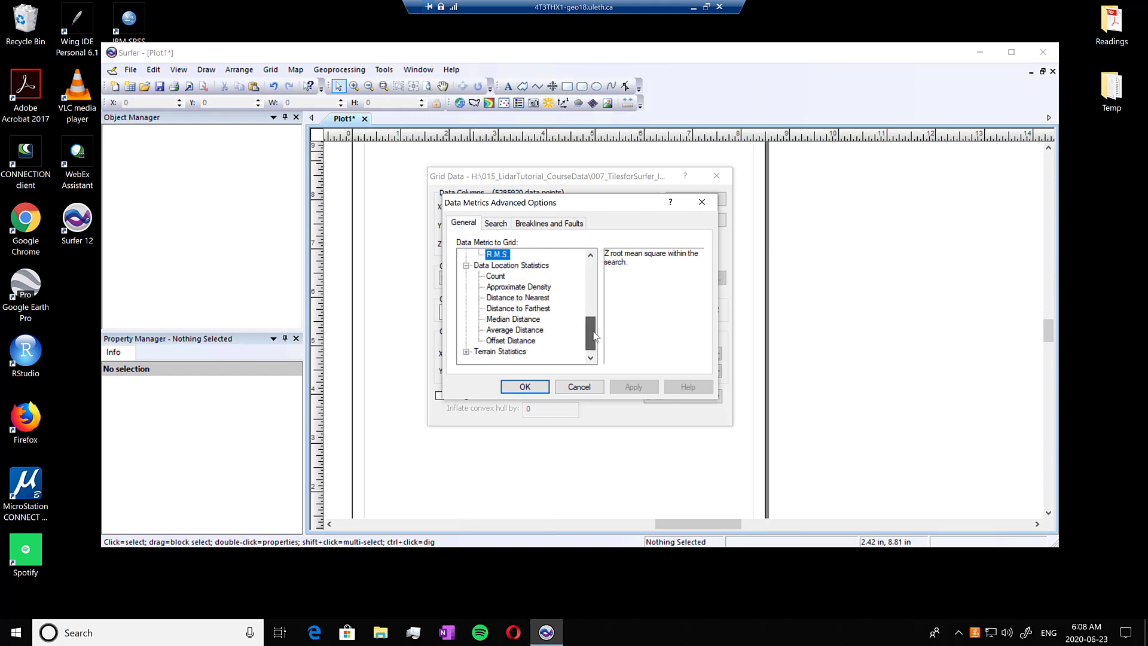
{"action": "scroll", "coordinate": [594, 336], "scroll_direction": "up", "scroll_amount": 5}
{"action": "left_click", "coordinate": [496, 225]}
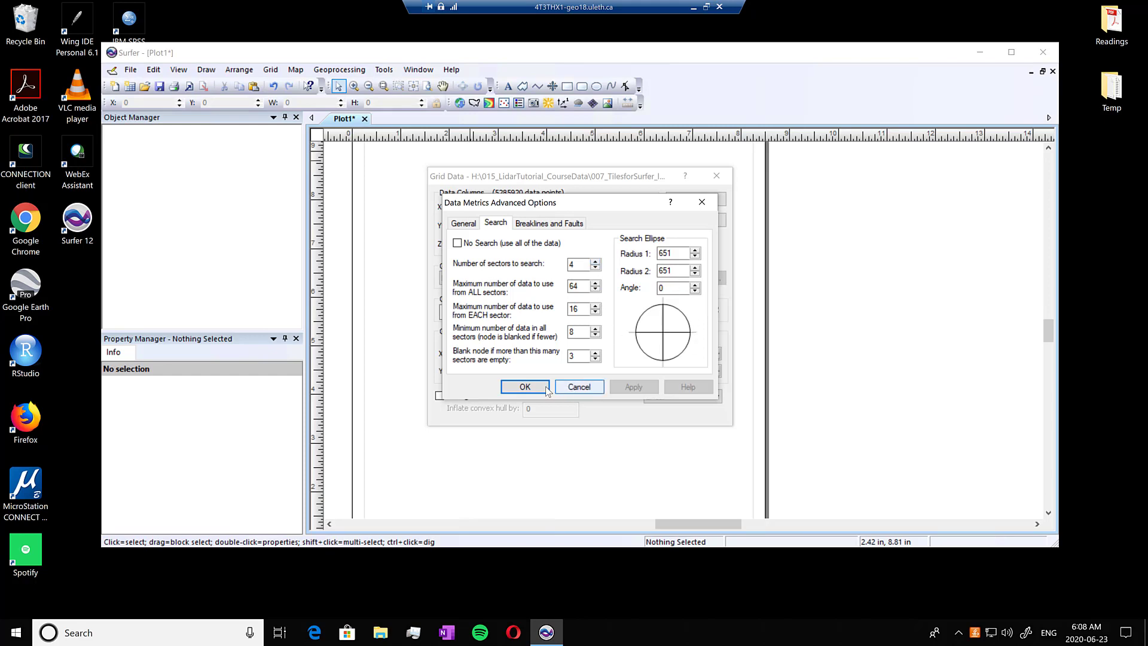
{"action": "left_click", "coordinate": [525, 386]}
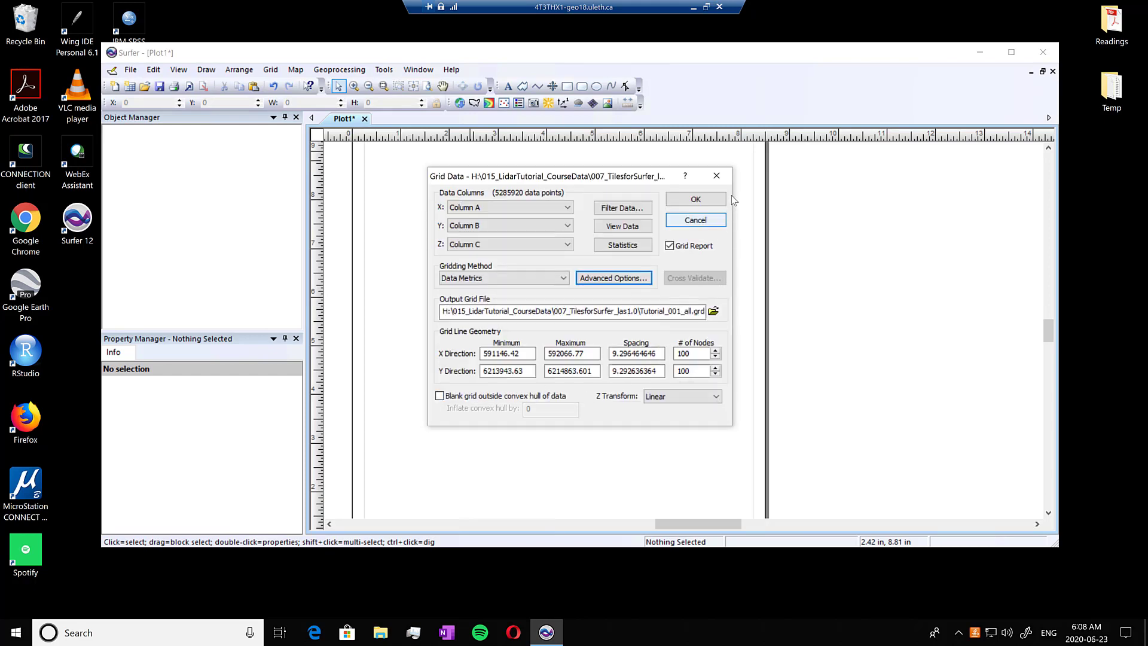
{"action": "left_click", "coordinate": [722, 181]}
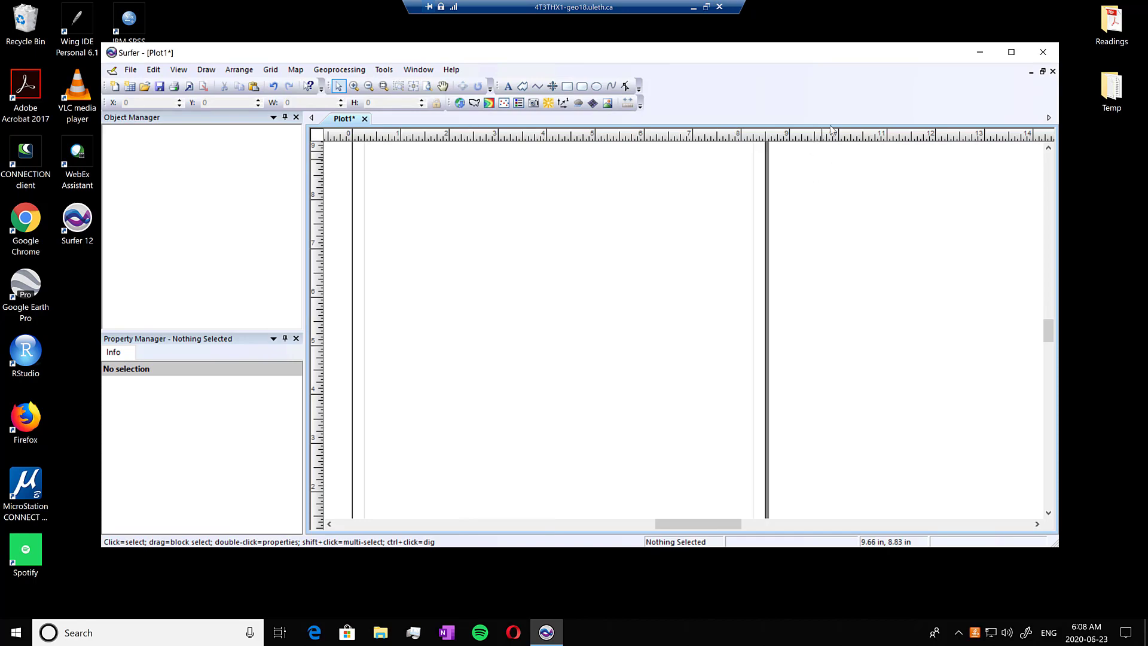